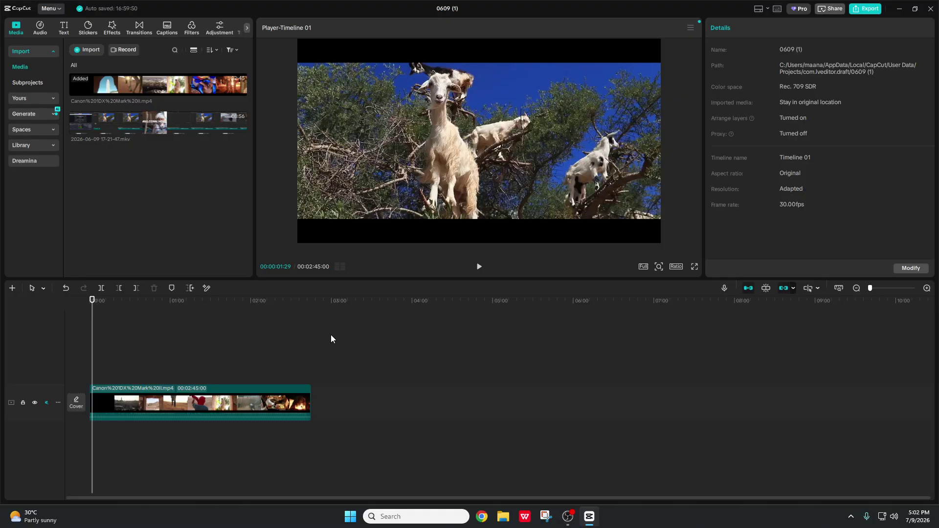
click(145, 406)
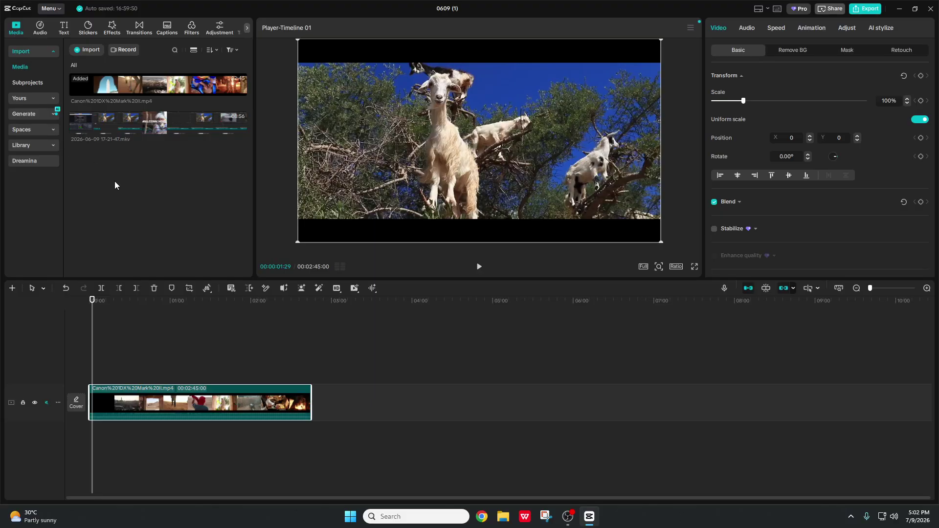
click(87, 52)
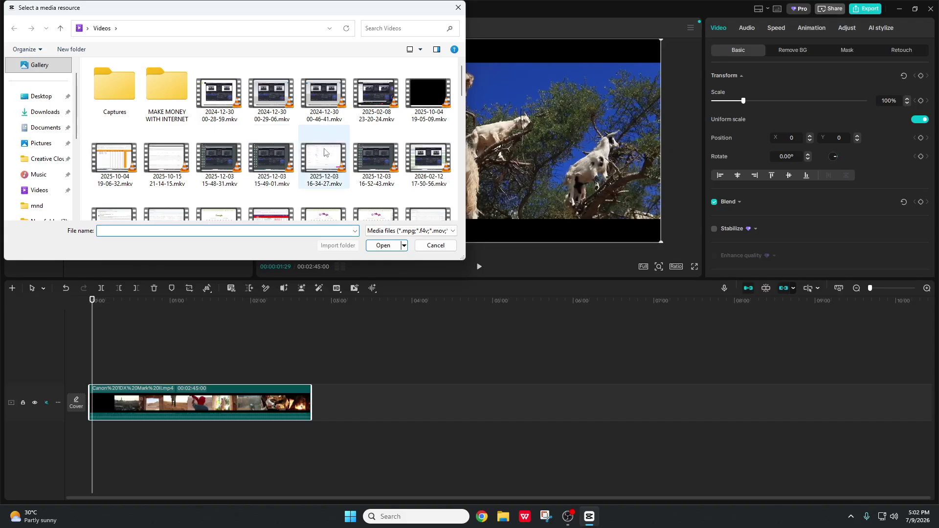
scroll(381, 132, down, 3)
click(458, 7)
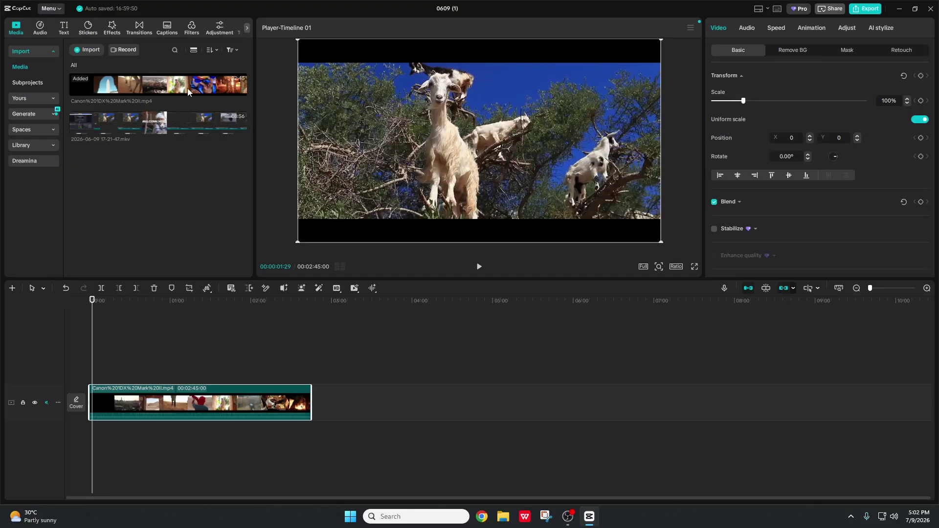
click(229, 51)
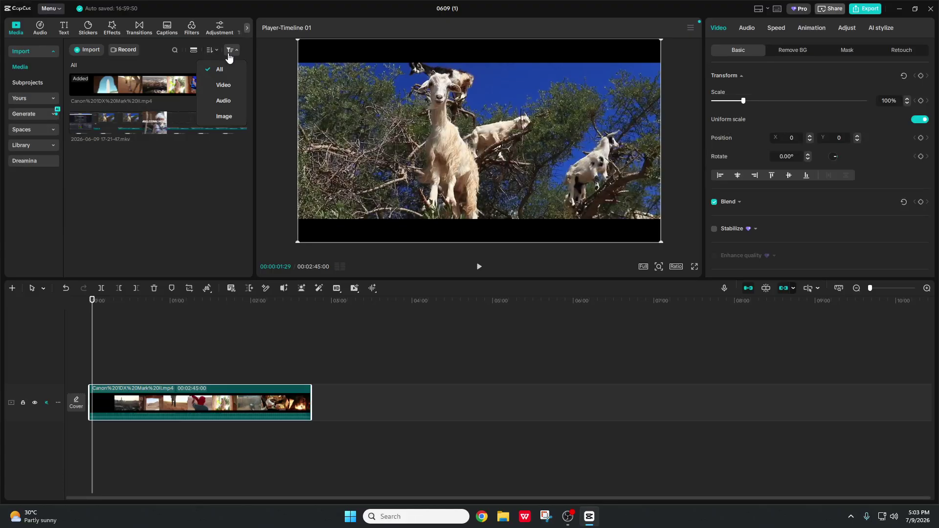
click(213, 53)
click(194, 51)
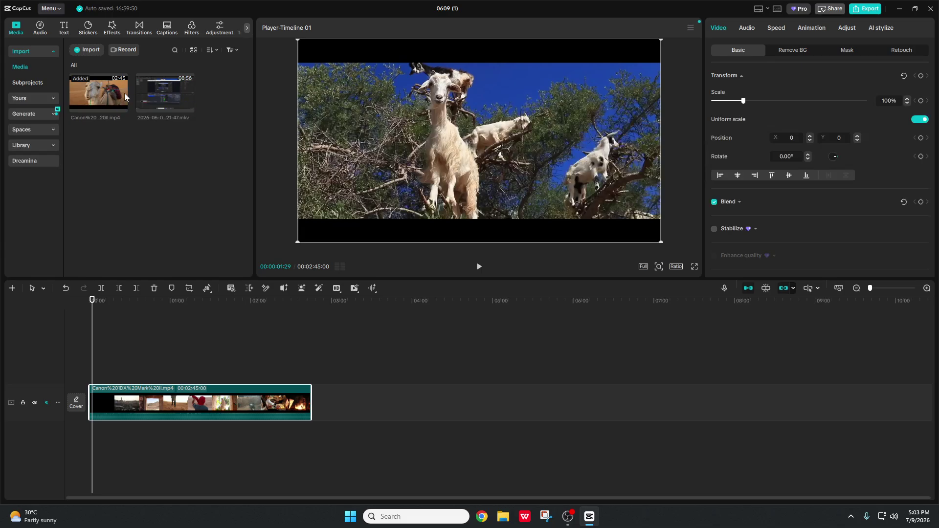
click(193, 51)
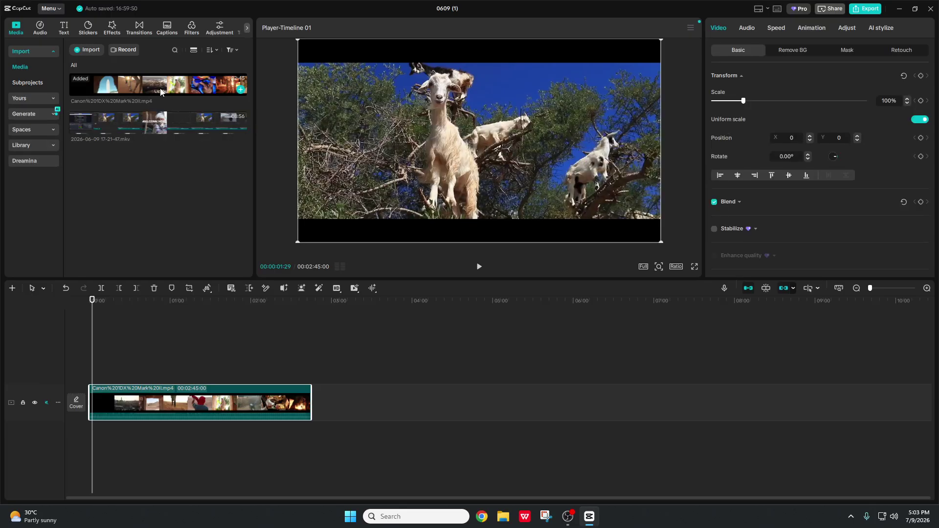
drag(154, 87, 322, 410)
key(Delete)
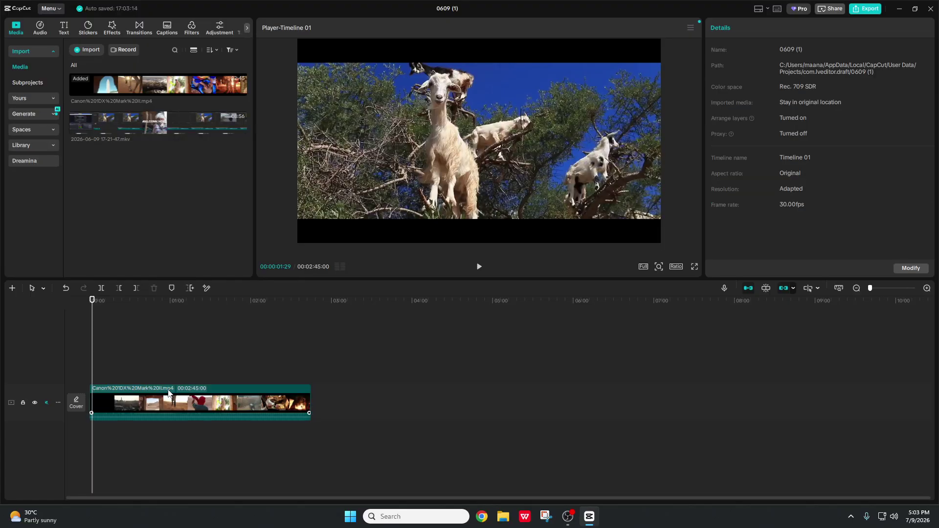
Place the playhead at 00:00:06:17 and add a default text clip there above the video.
click(139, 399)
drag(92, 340, 98, 344)
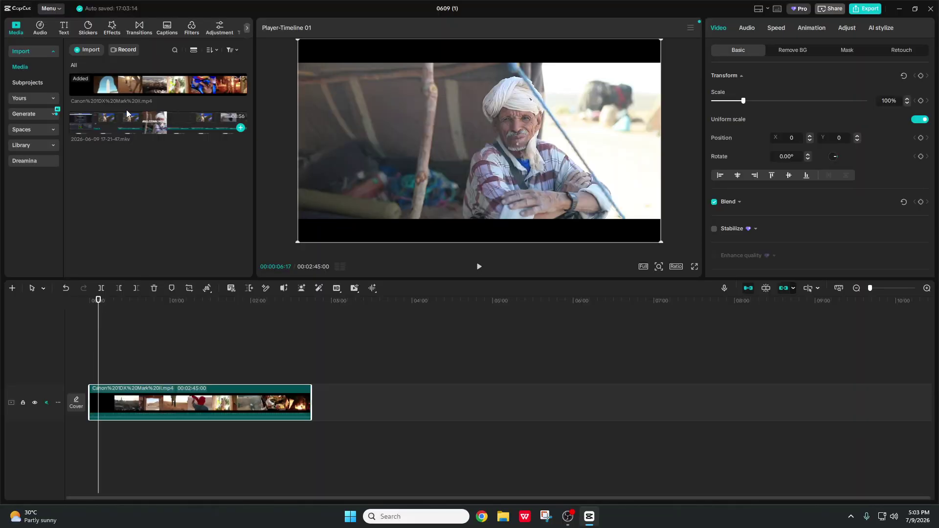
click(67, 31)
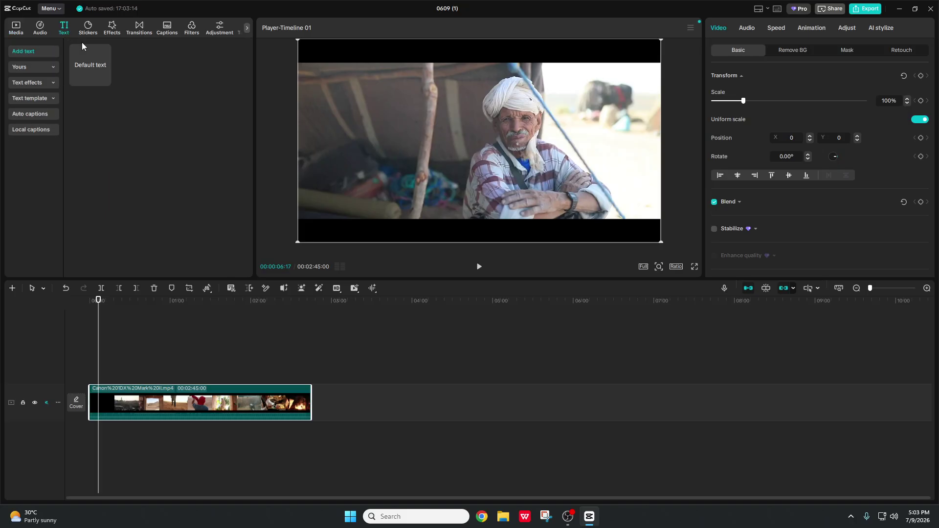
click(89, 71)
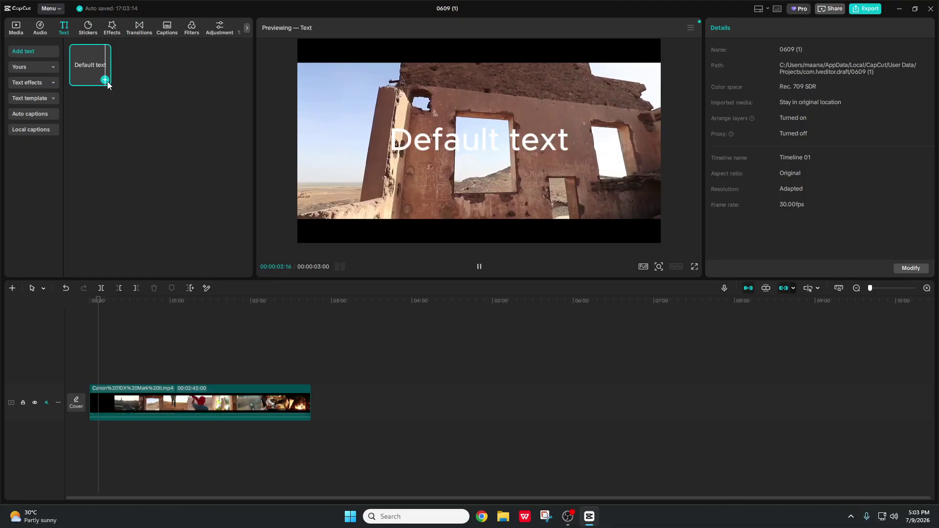
click(105, 81)
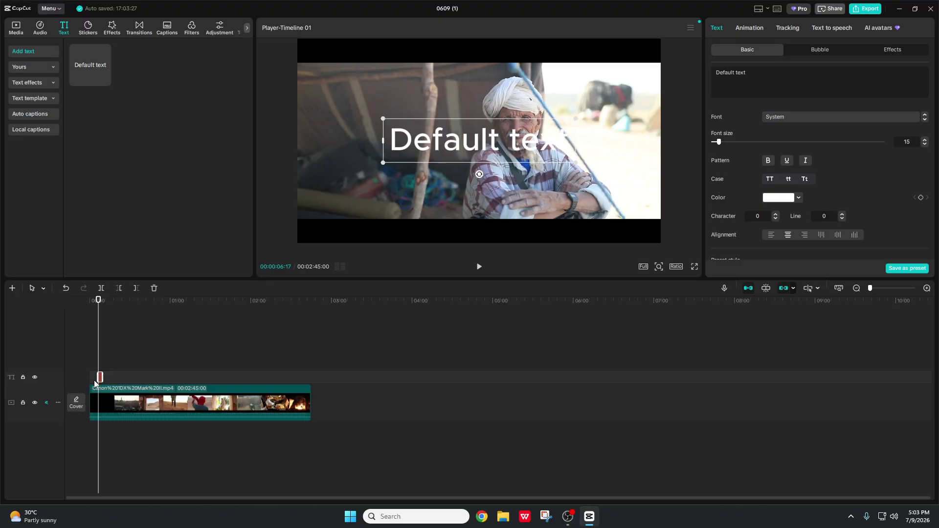
Shift the text clip slightly later on its track and place the playhead at its start, 00:00:06:18.
scroll(94, 381, up, 3)
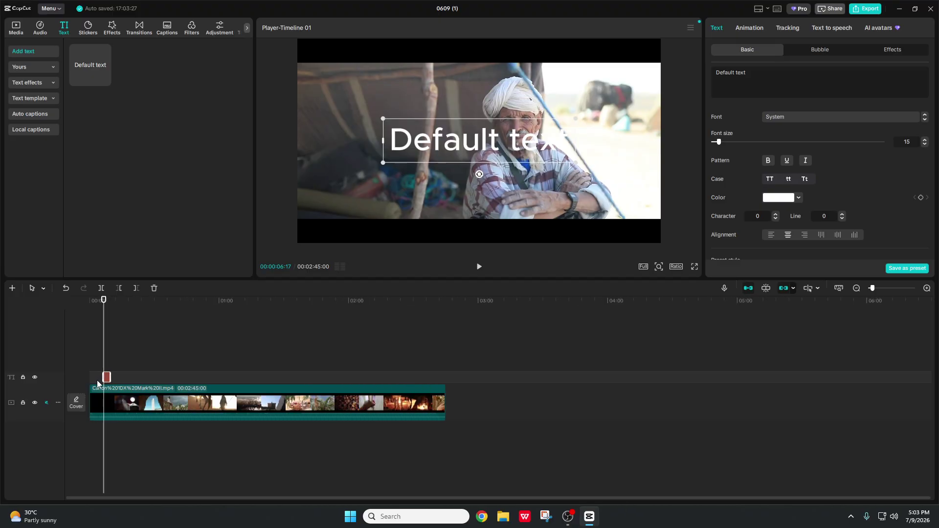
scroll(97, 380, up, 5)
scroll(130, 391, up, 5)
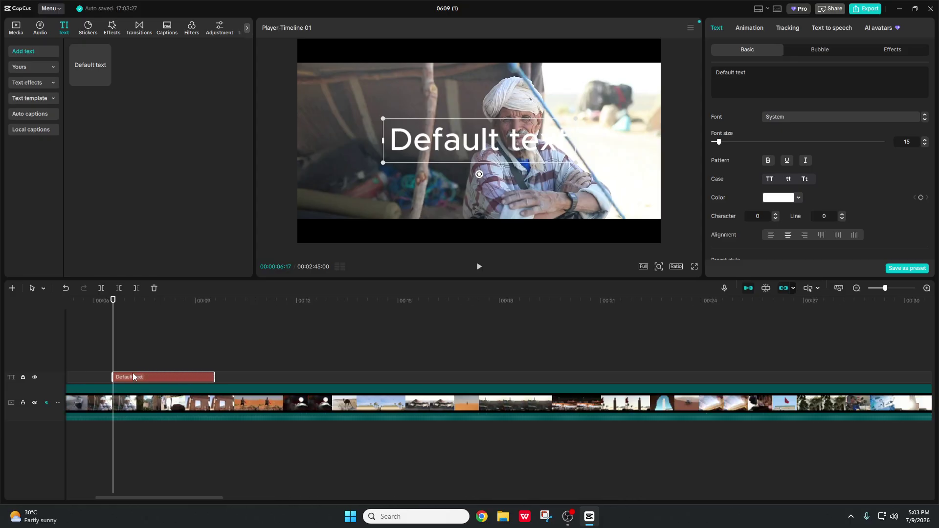
scroll(134, 371, up, 4)
drag(121, 380, 131, 379)
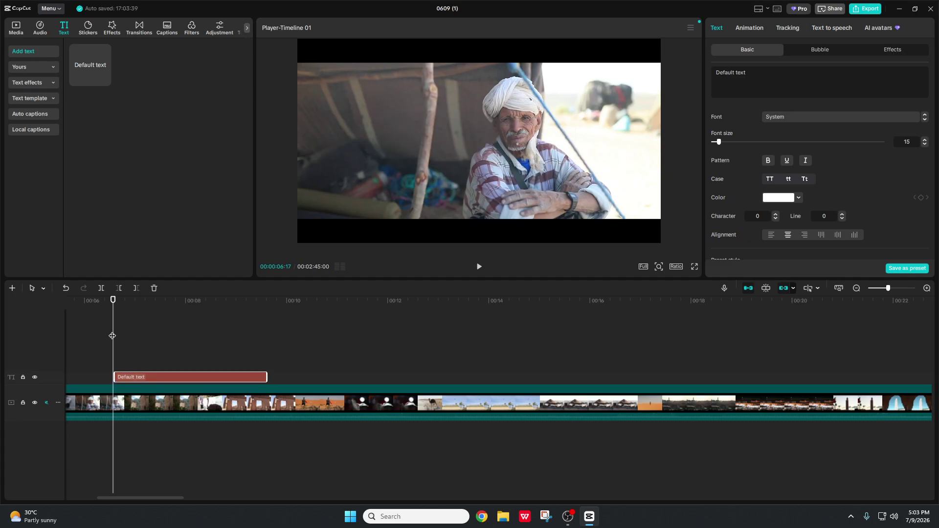
drag(113, 338, 115, 344)
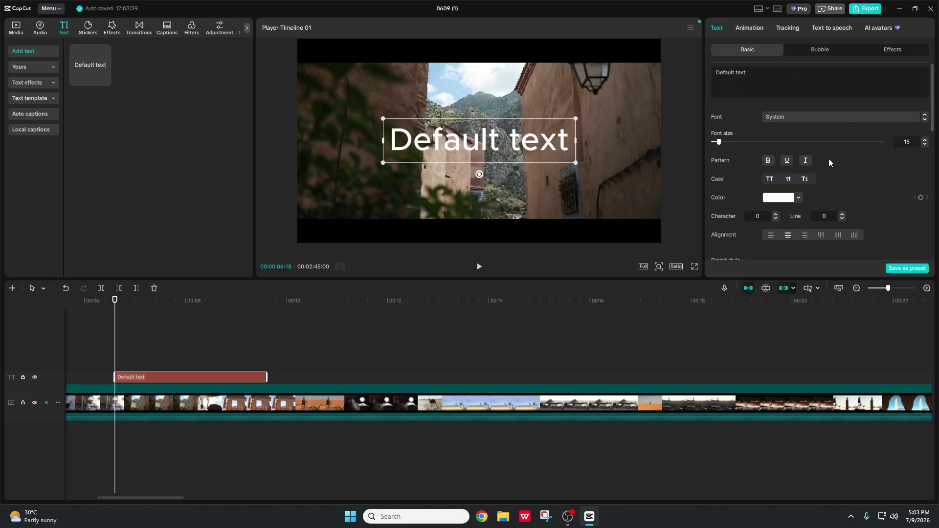
Replace the default text with "WELCOME" and enlarge its font size to 27.
scroll(808, 171, down, 4)
scroll(808, 171, down, 3)
scroll(840, 189, up, 7)
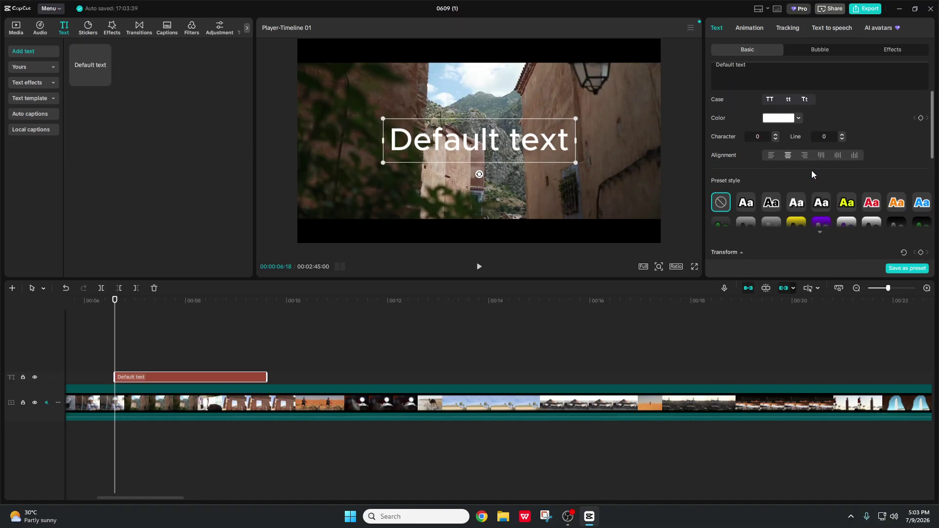
drag(762, 74, 717, 74)
key(BackSpace)
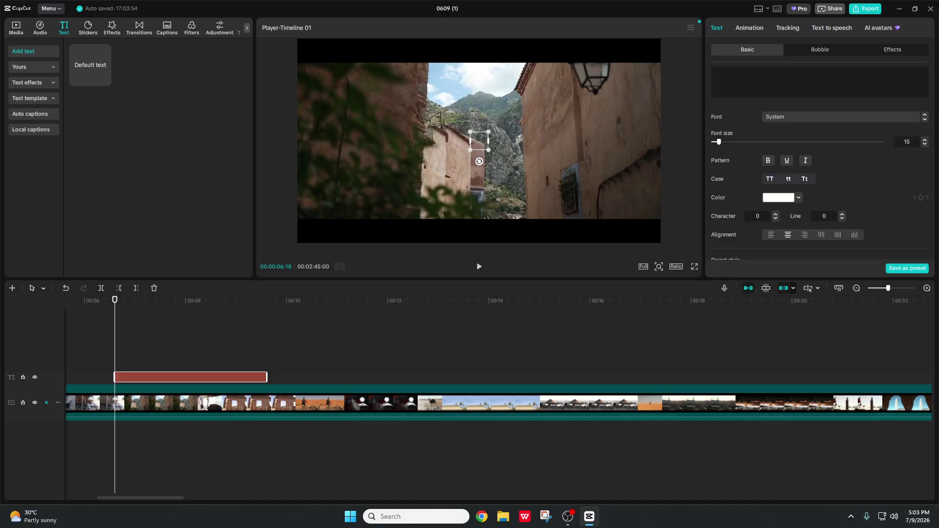
text(wel)
key(BackSpace)
key(BackSpace)
key(BackSpace)
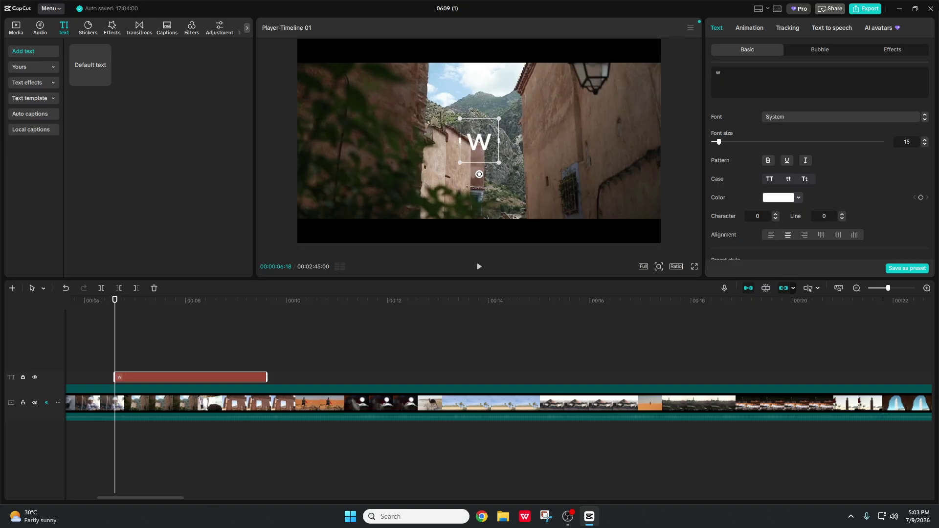
text(WEL)
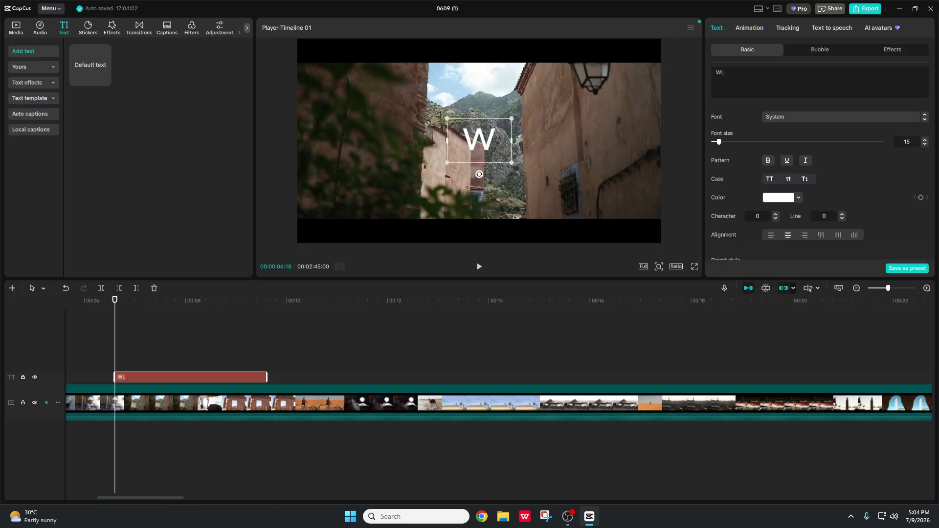
text(COME)
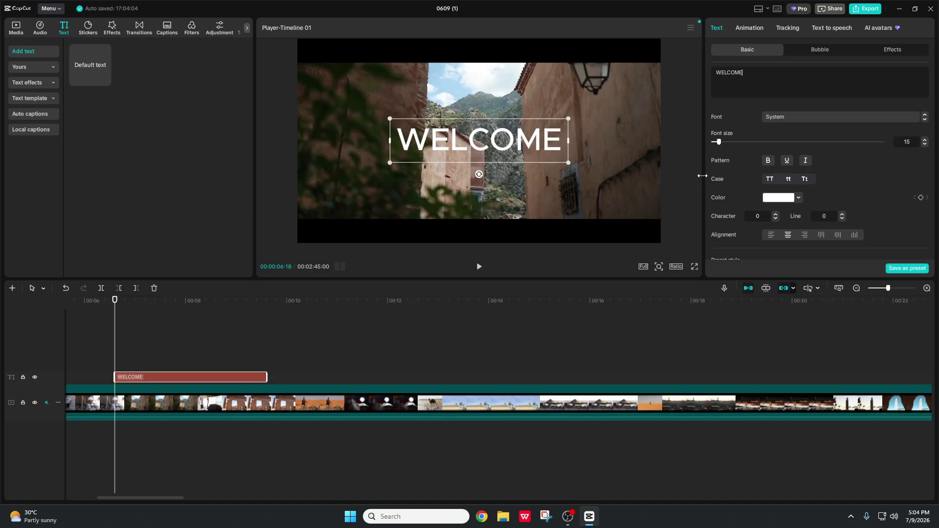
mouse_move(720, 146)
mouse_down()
mouse_move(813, 157)
mouse_move(725, 161)
mouse_up()
Try bold, underline and italic on the WELCOME title, switching each one off again.
click(768, 161)
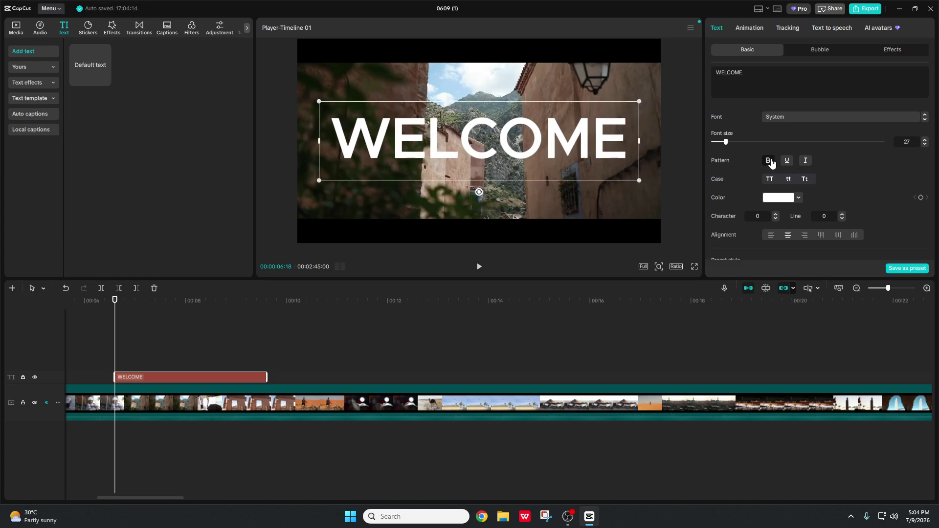
click(768, 161)
click(791, 161)
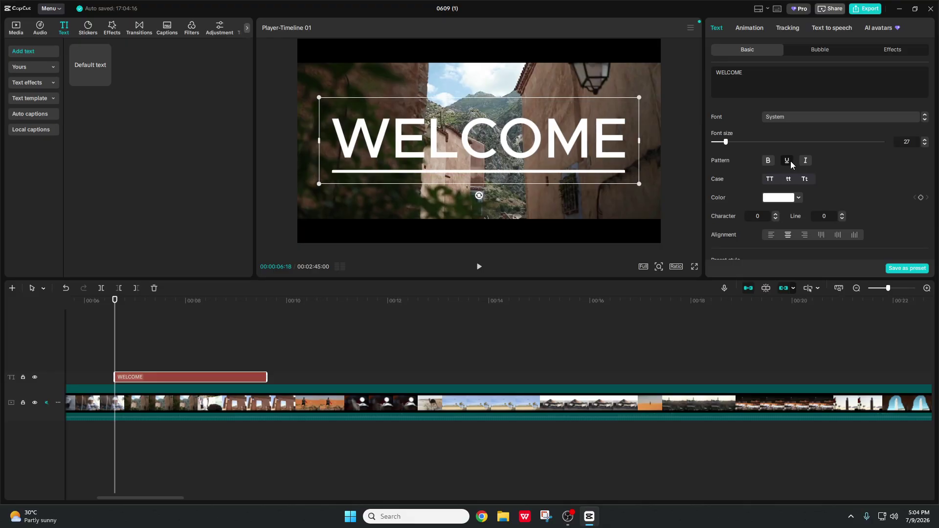
click(791, 160)
click(803, 164)
click(802, 166)
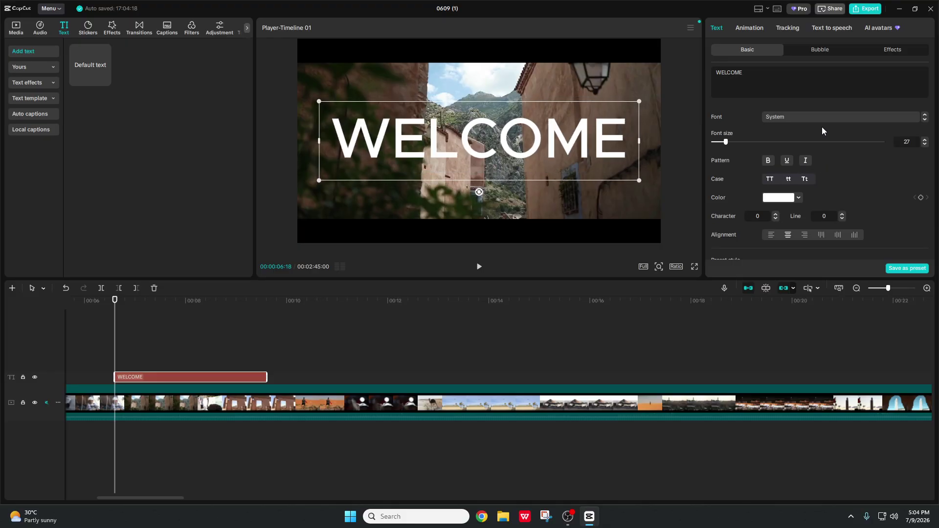
Download the Gelatin font and apply it to the WELCOME title.
click(771, 117)
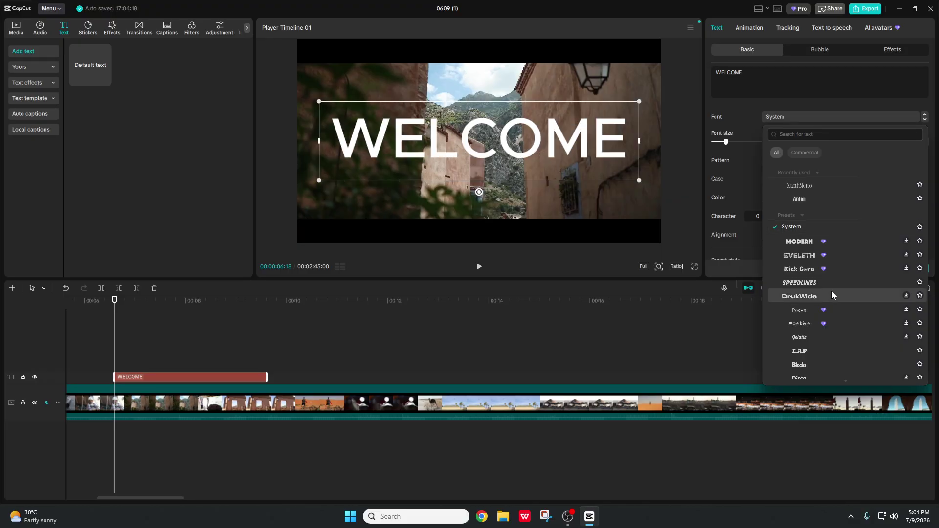
scroll(848, 280, down, 1)
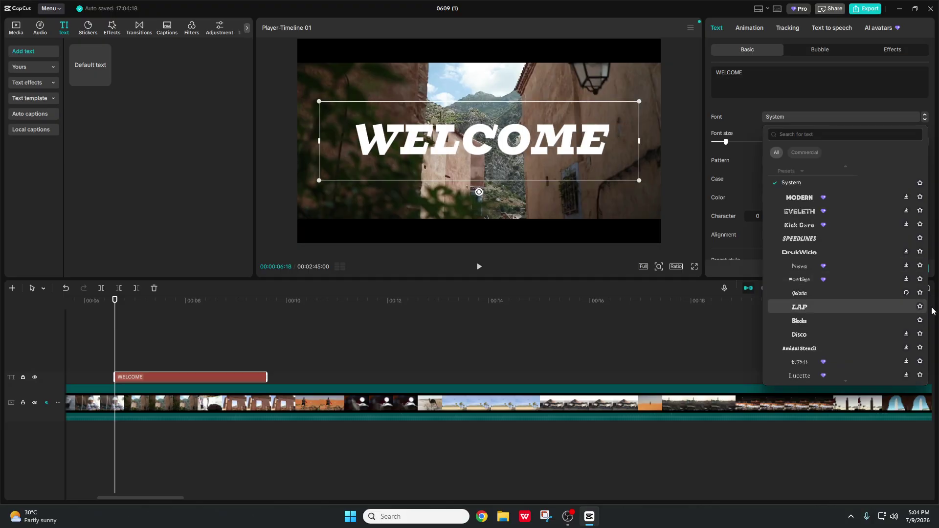
click(908, 294)
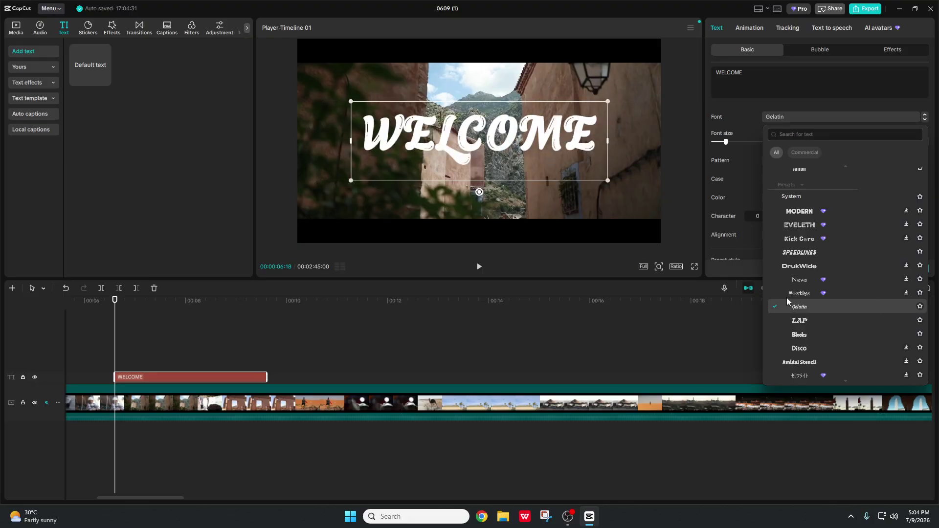
click(857, 309)
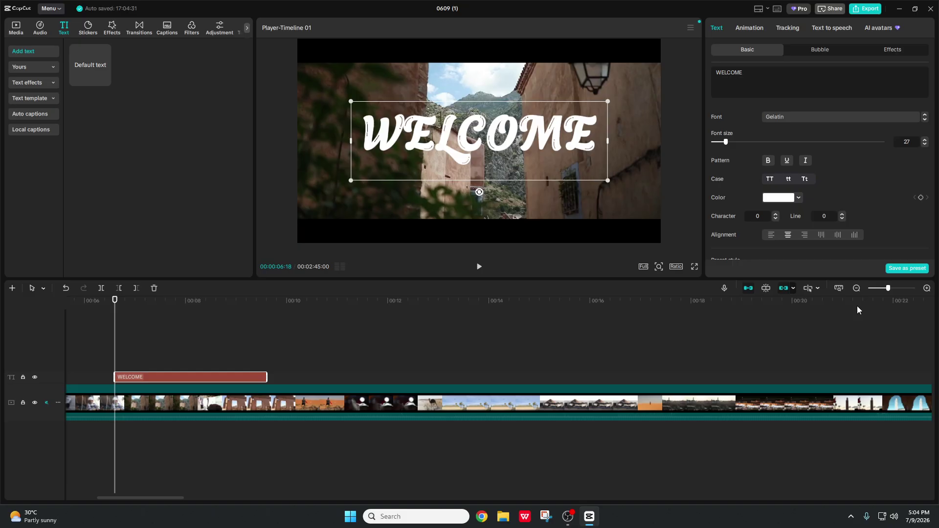
Play the timeline around the start of the WELCOME title to preview how it appears.
key(space)
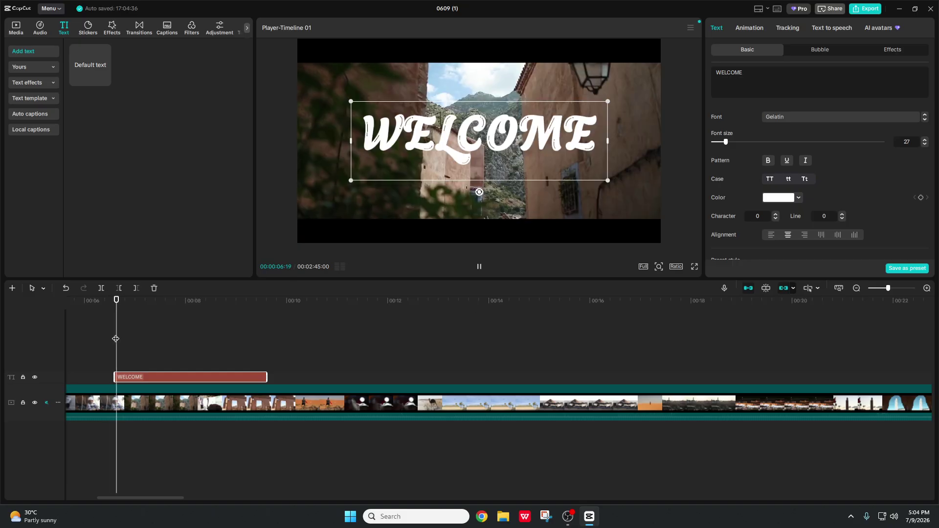
drag(93, 348, 174, 369)
key(space)
key(space)
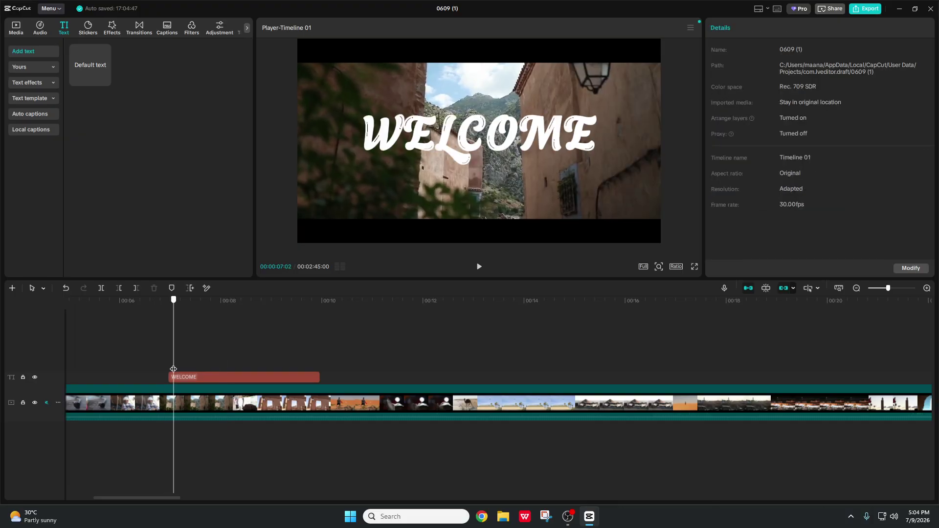
Apply the Typewriter entrance animation to the WELCOME title.
click(198, 377)
scroll(782, 157, down, 3)
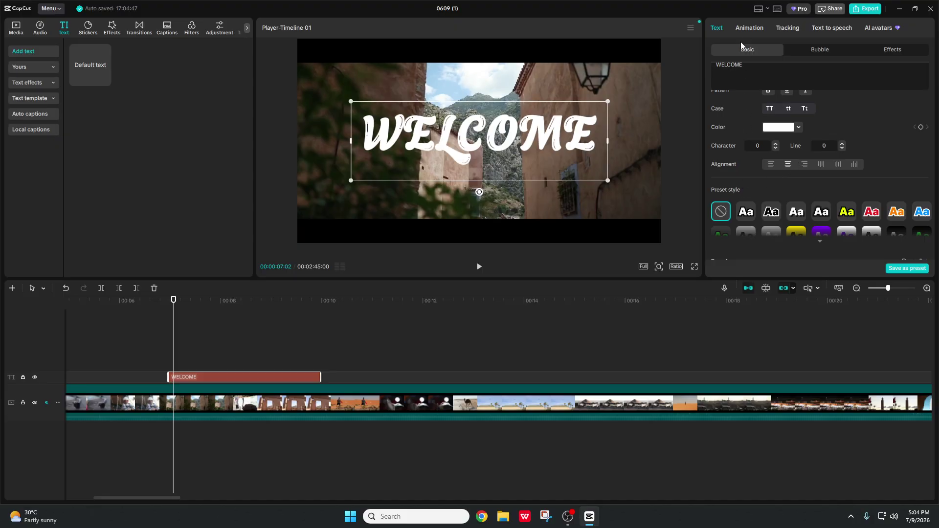
click(747, 28)
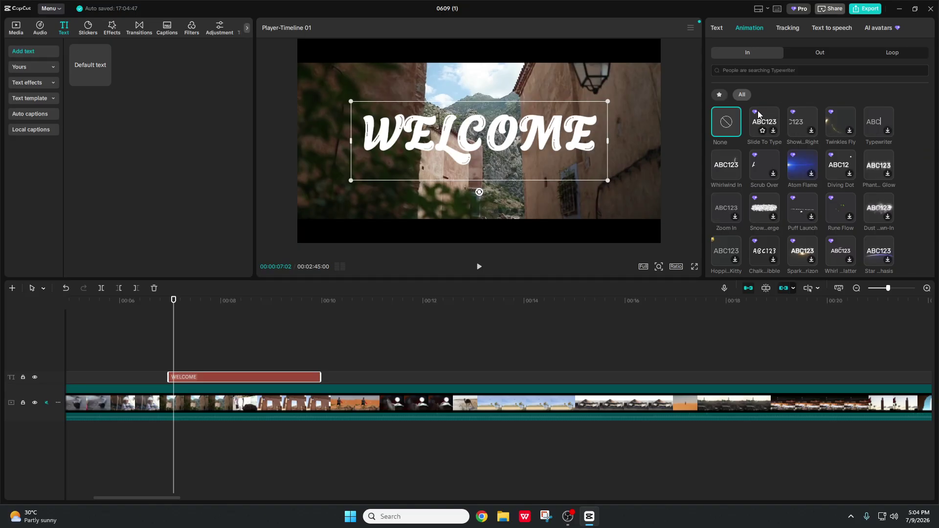
click(879, 121)
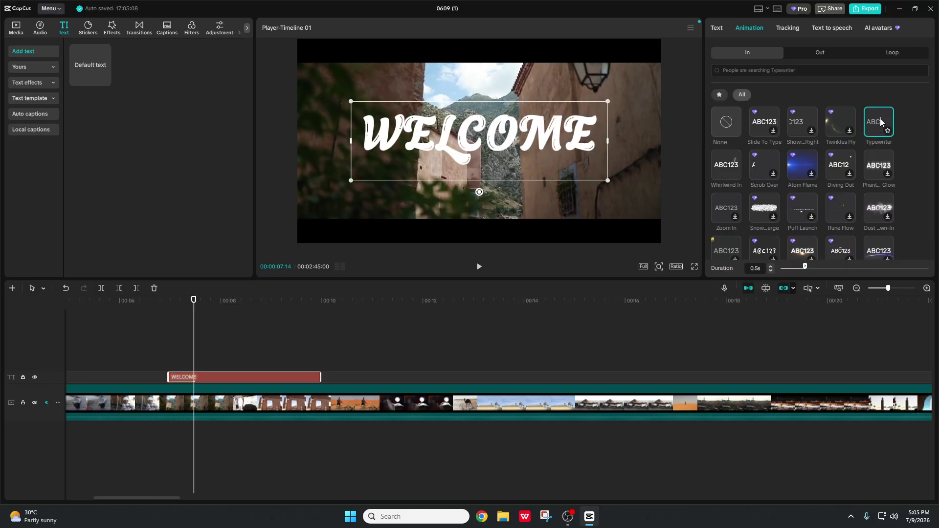
click(725, 28)
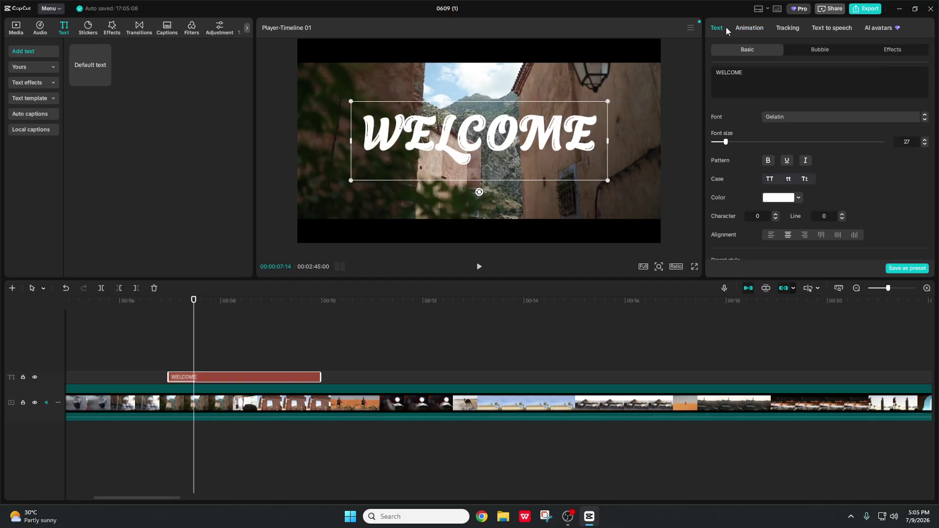
scroll(796, 149, down, 1)
scroll(792, 152, up, 1)
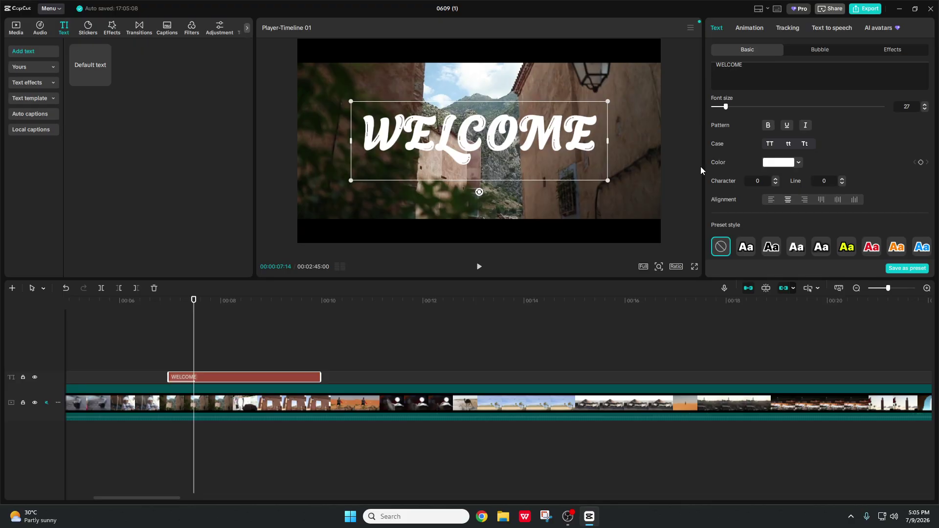
scroll(767, 112, up, 1)
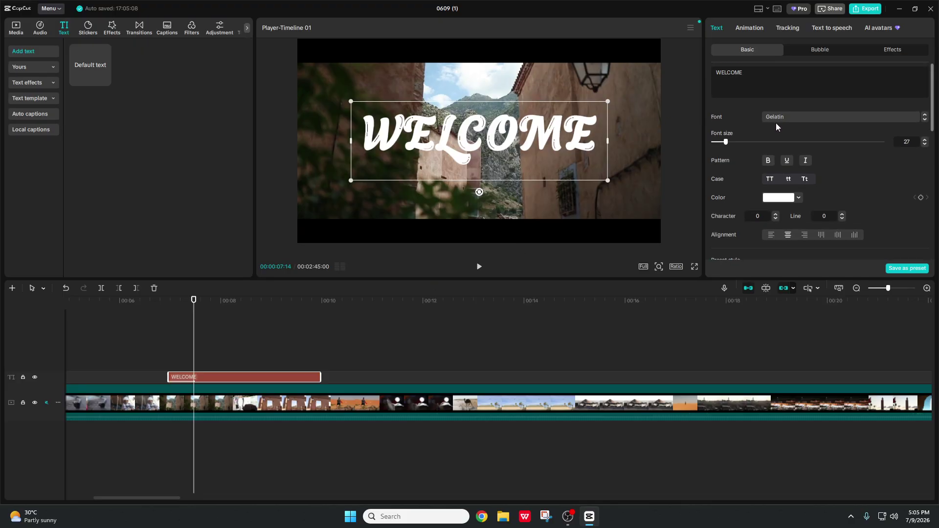
click(787, 116)
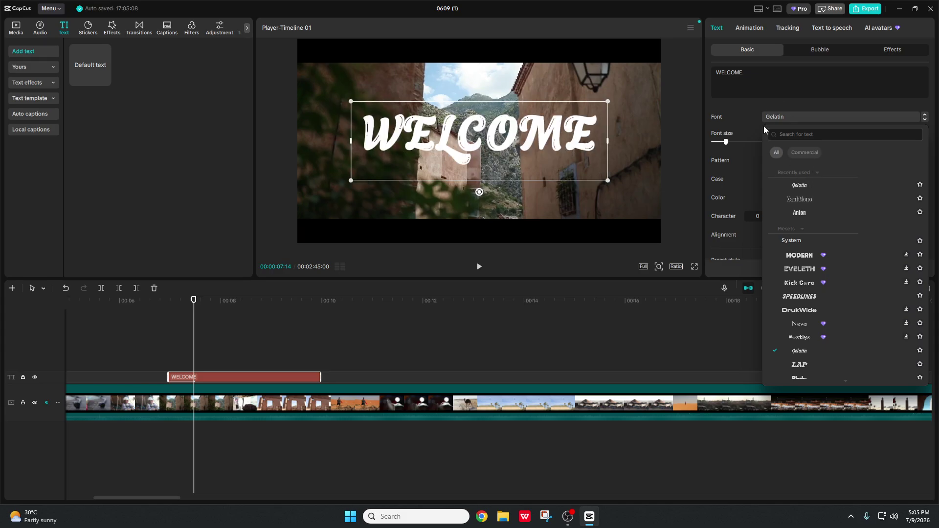
click(749, 101)
Try lowercase and title case on the WELCOME title, ending back on uppercase.
scroll(791, 198, down, 2)
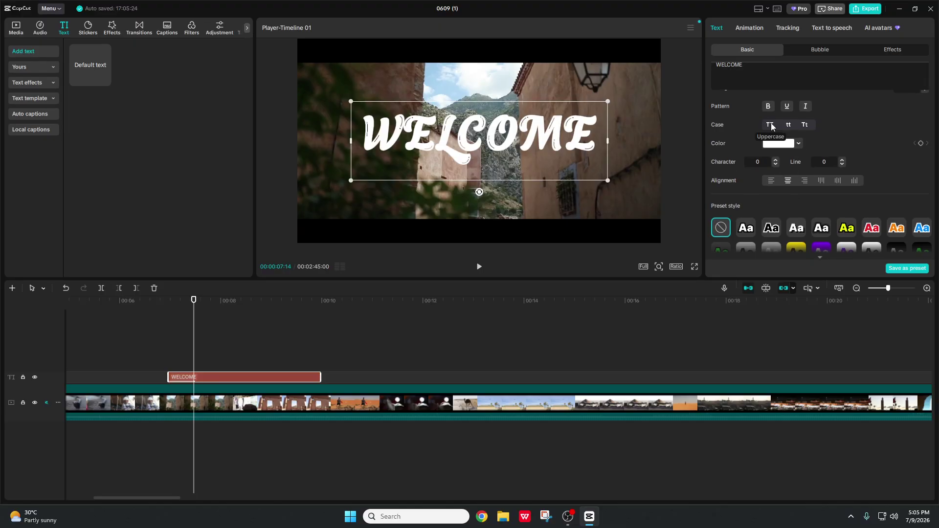
click(788, 125)
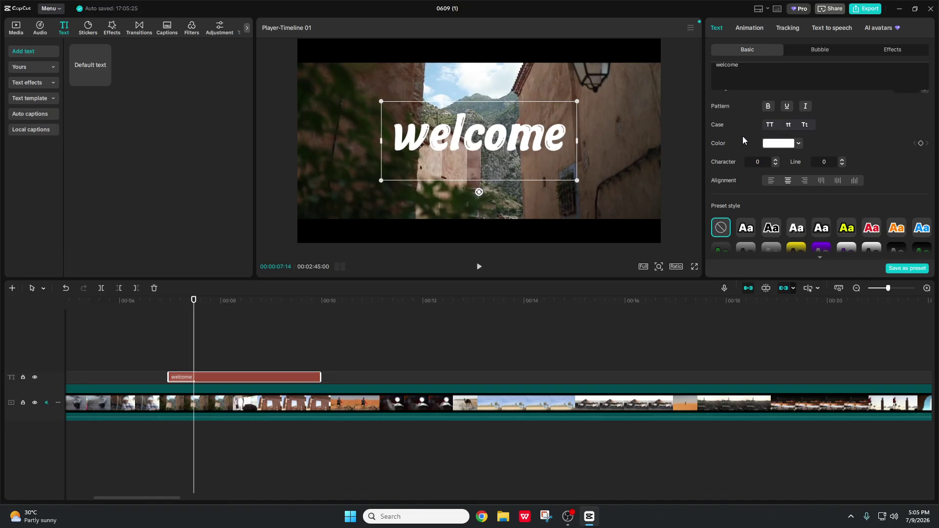
click(769, 125)
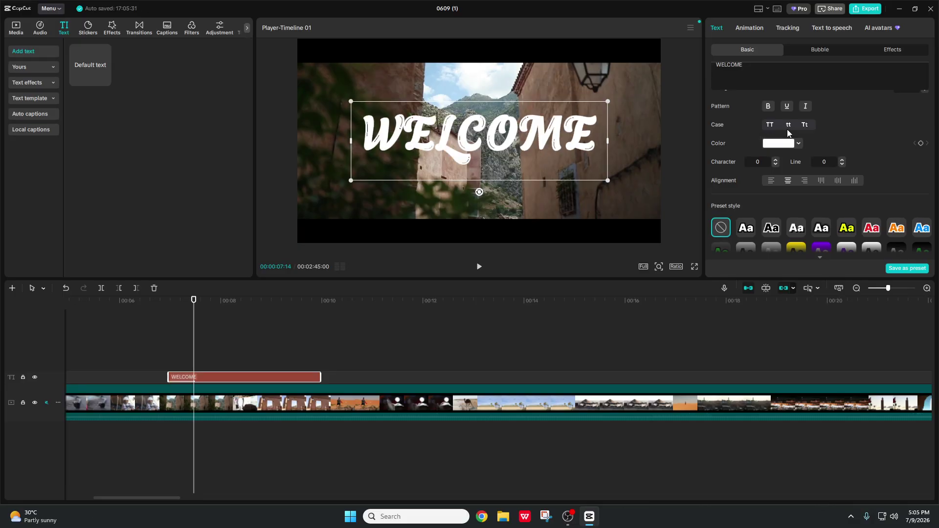
click(788, 125)
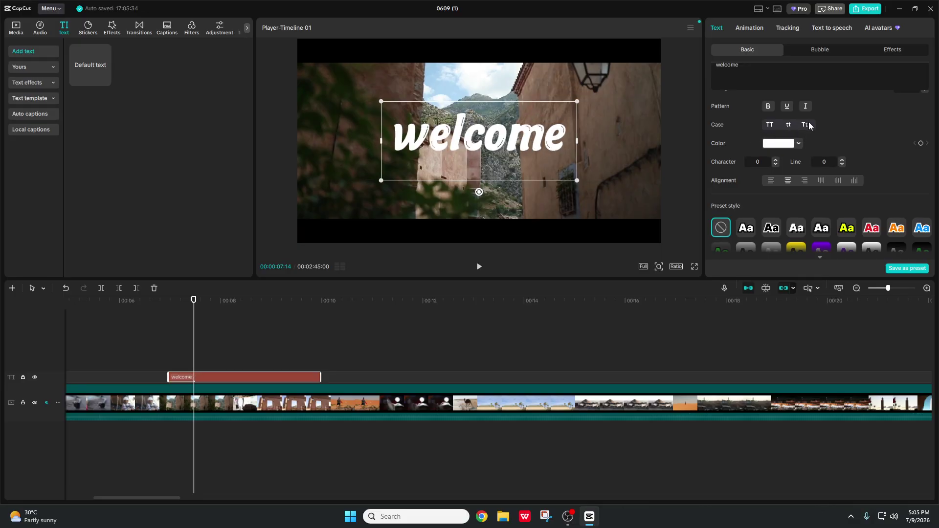
click(807, 125)
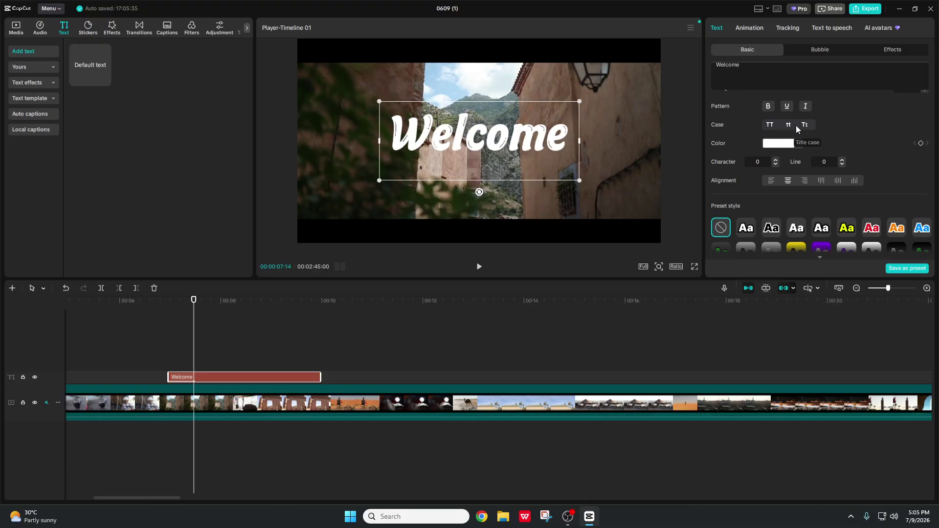
click(769, 125)
Try green 70B728 and cyan 6AFFFA as the WELCOME title's color, returning it to white FFFFFF.
scroll(895, 140, down, 1)
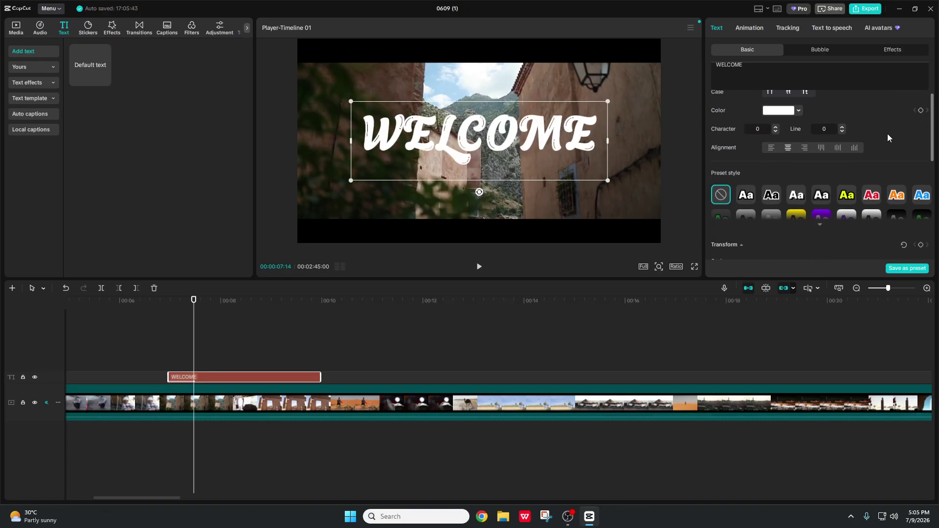
click(798, 110)
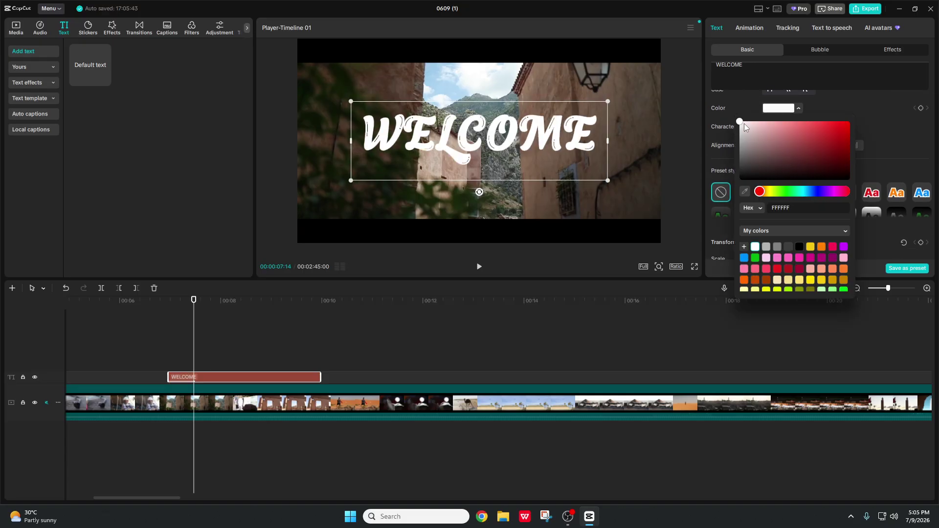
drag(743, 123, 825, 138)
drag(759, 191, 784, 191)
scroll(818, 259, down, 1)
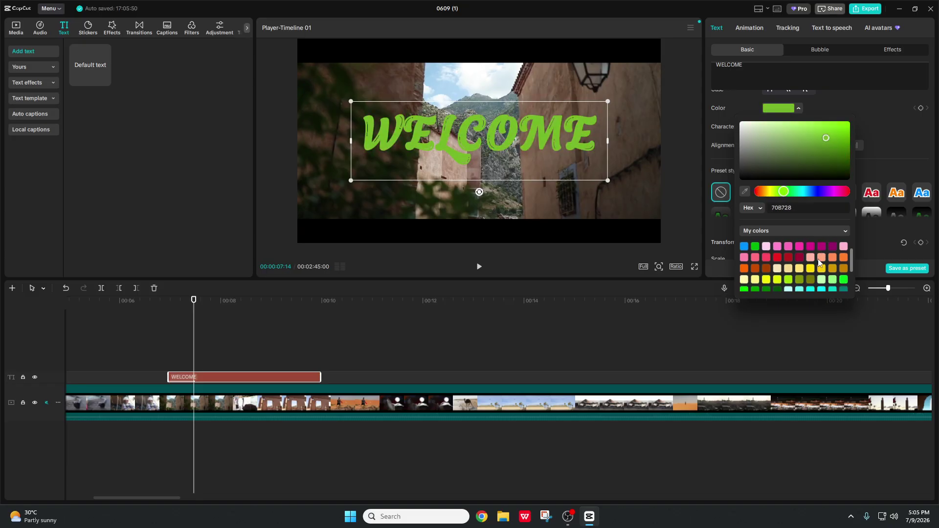
scroll(819, 262, down, 3)
click(802, 251)
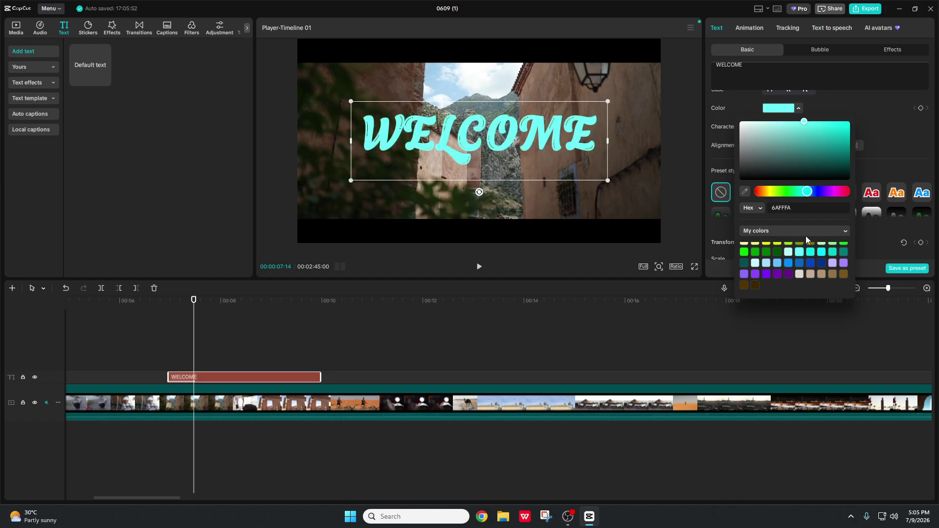
drag(801, 122, 729, 119)
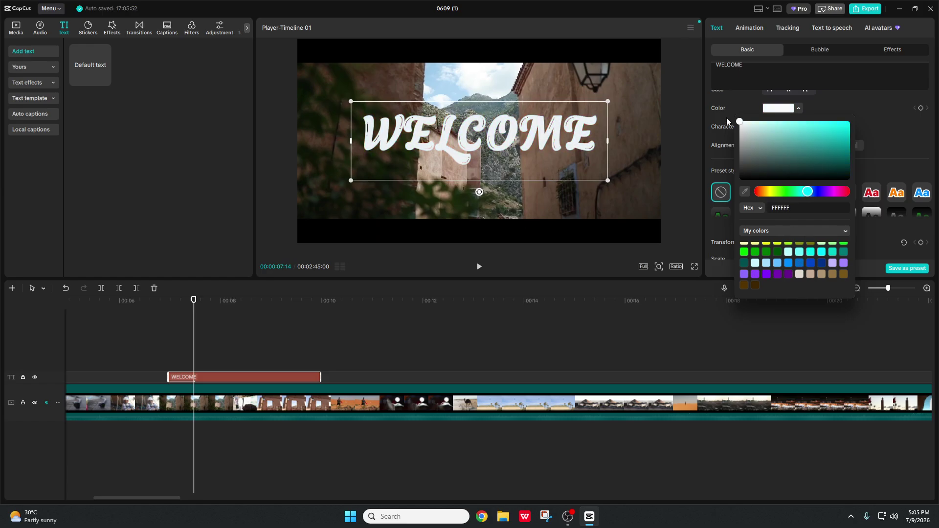
click(837, 99)
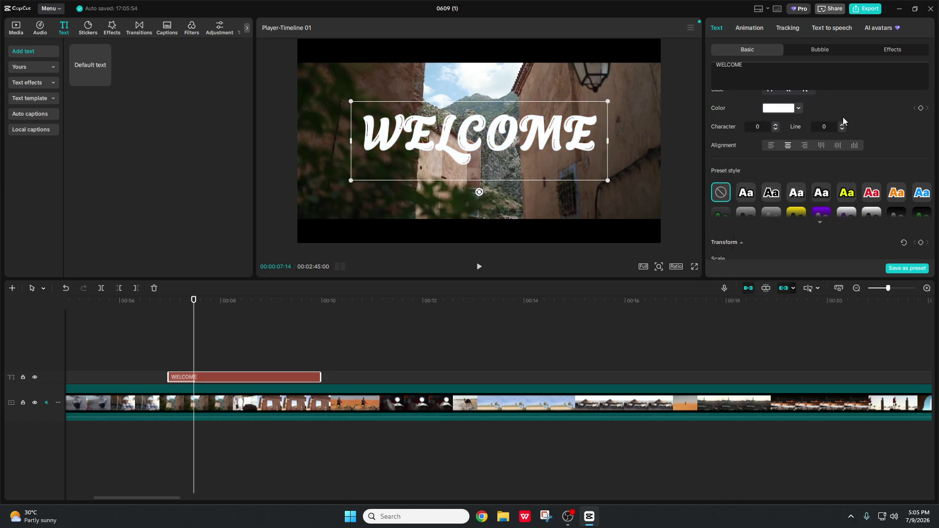
Try widening the WELCOME title's character spacing to 6, and bring it back to 0.
click(774, 125)
click(775, 126)
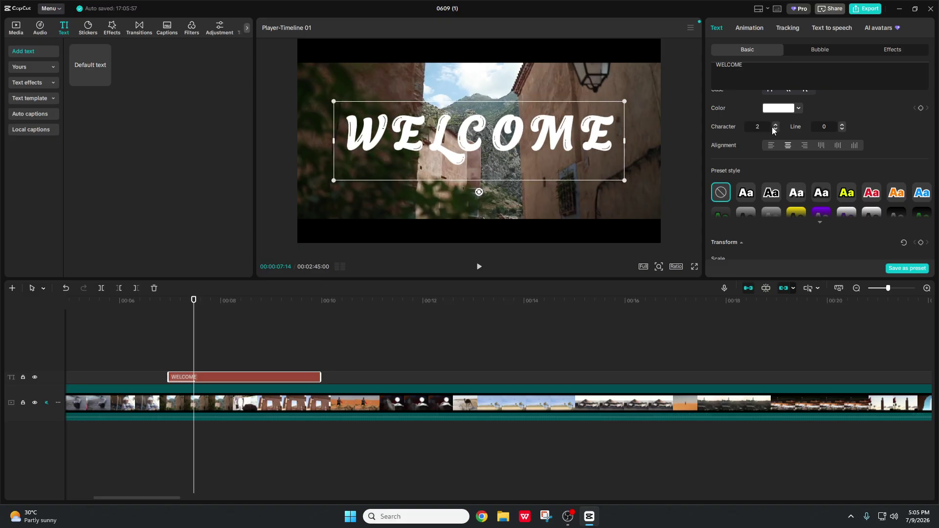
click(775, 125)
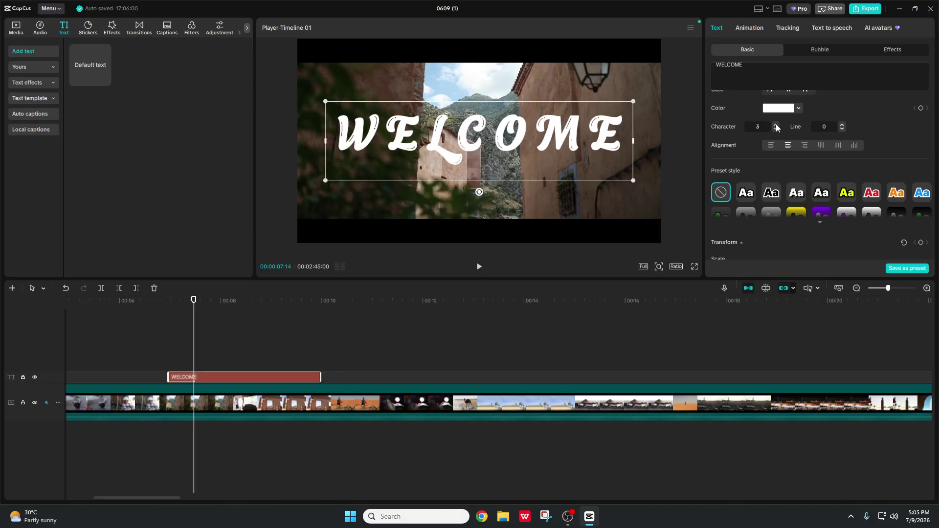
click(775, 125)
click(775, 126)
click(775, 125)
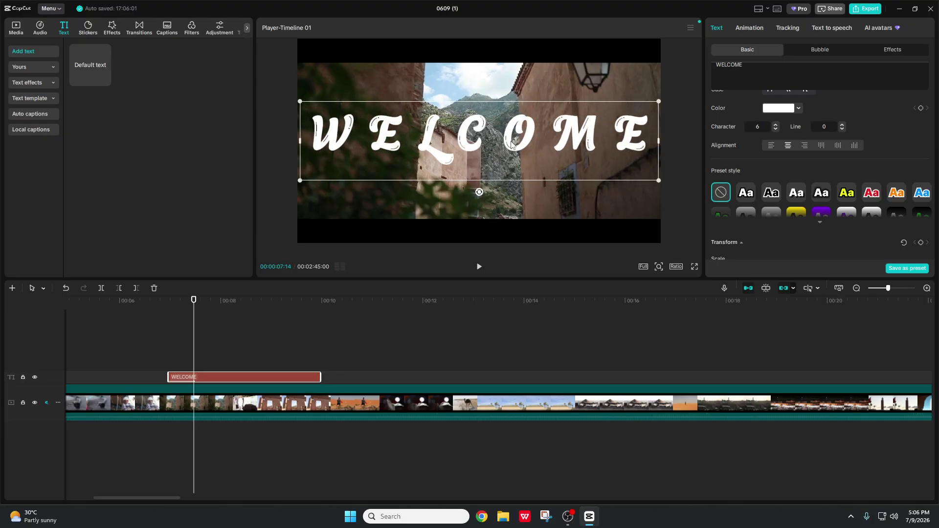
click(775, 129)
click(776, 129)
click(775, 129)
click(775, 129)
click(776, 129)
click(776, 129)
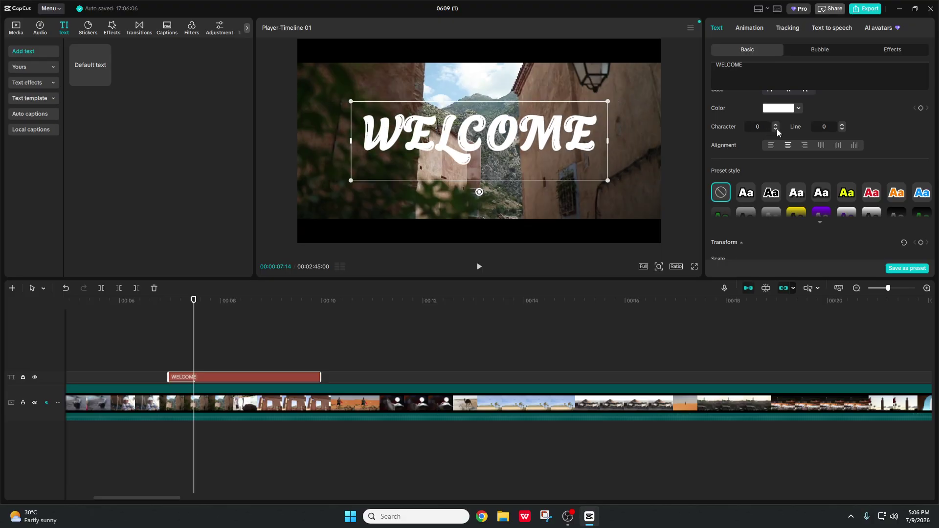
Try negative character spacing on the WELCOME title, going down past -8 so the letters overlap.
click(775, 129)
click(776, 129)
click(775, 129)
click(775, 129)
click(775, 130)
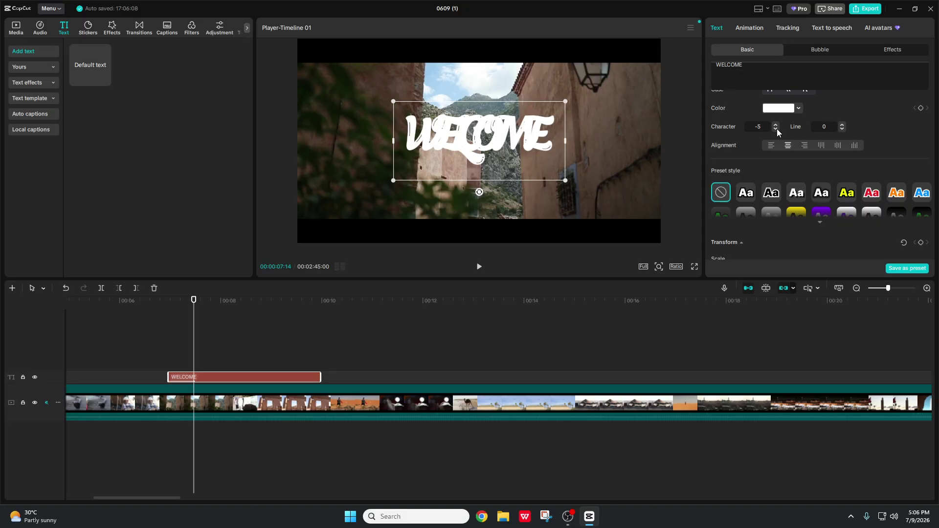
click(774, 129)
click(774, 129)
click(773, 130)
click(774, 129)
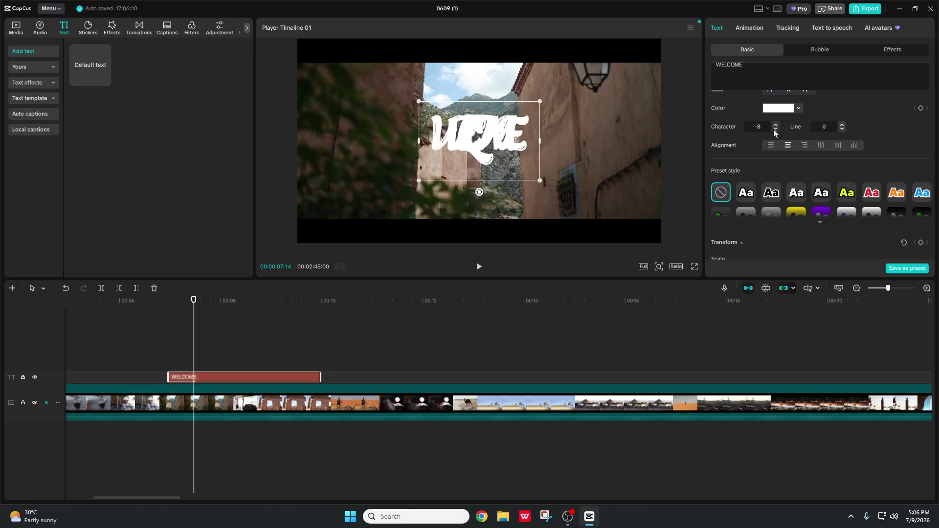
click(773, 130)
Raise the WELCOME title's character spacing to 1.
click(775, 125)
click(776, 124)
click(775, 125)
click(775, 124)
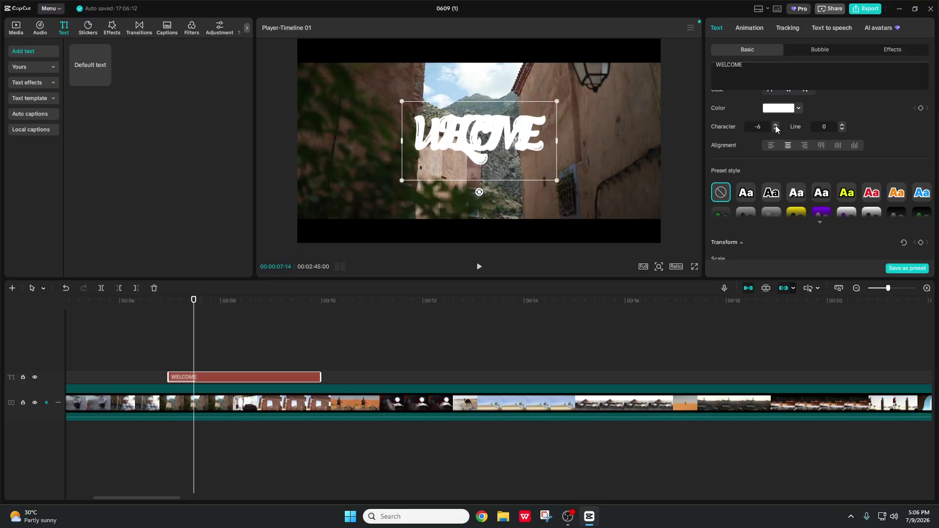
click(775, 125)
click(776, 125)
click(776, 125)
click(776, 124)
click(776, 124)
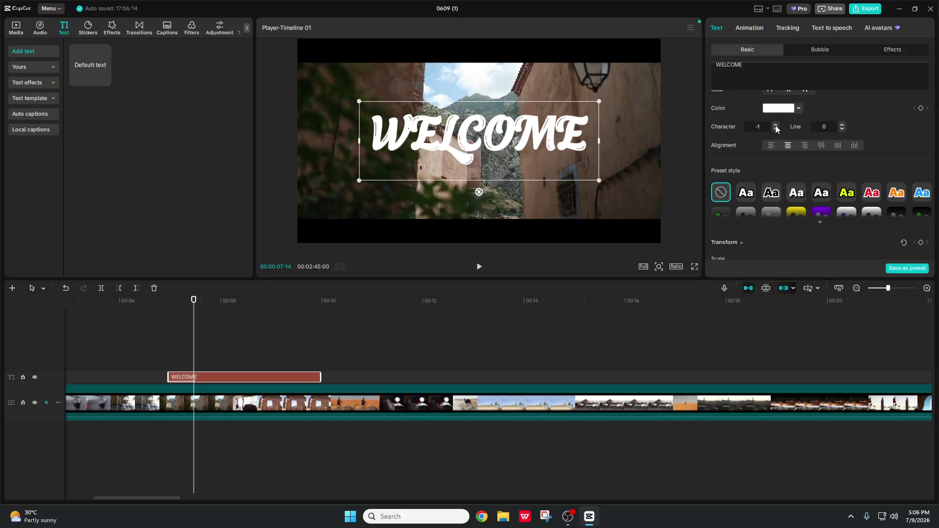
click(775, 125)
click(776, 124)
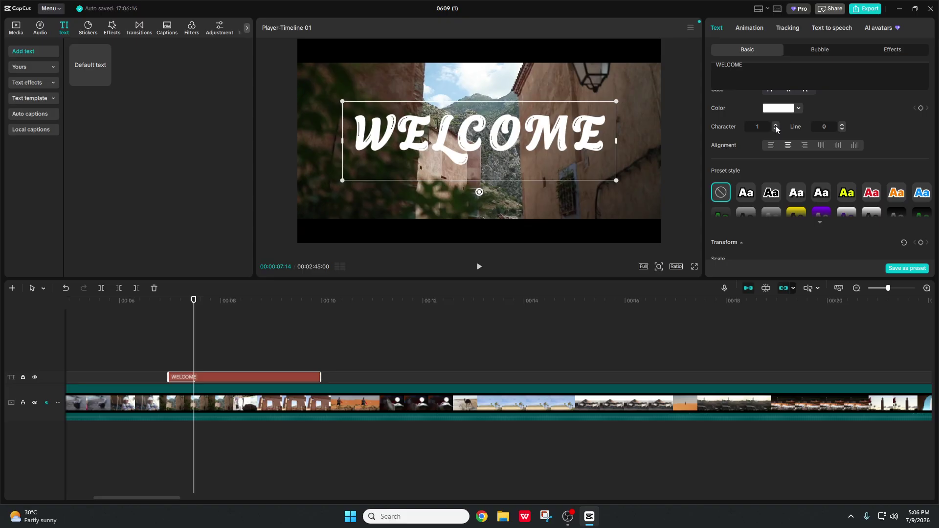
Add HOME as a second line below WELCOME in the title text.
click(842, 129)
key(Return)
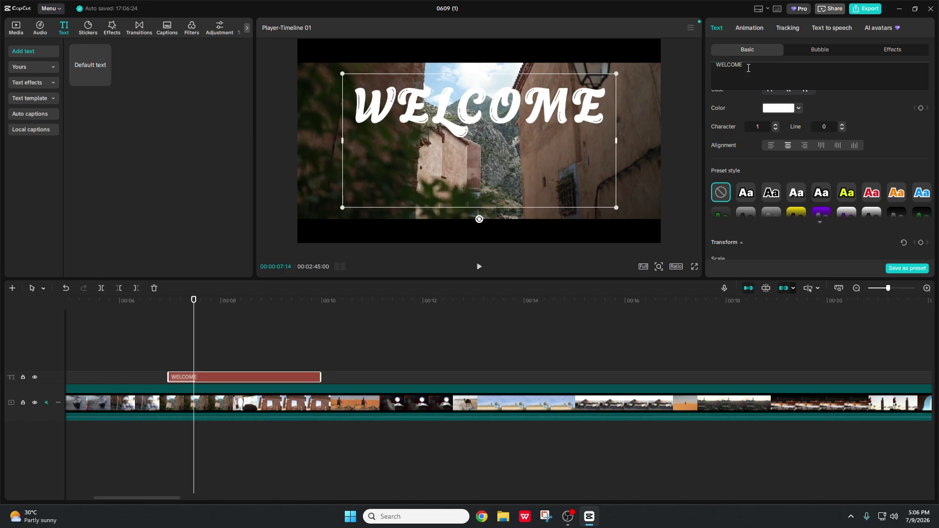
text(HOME)
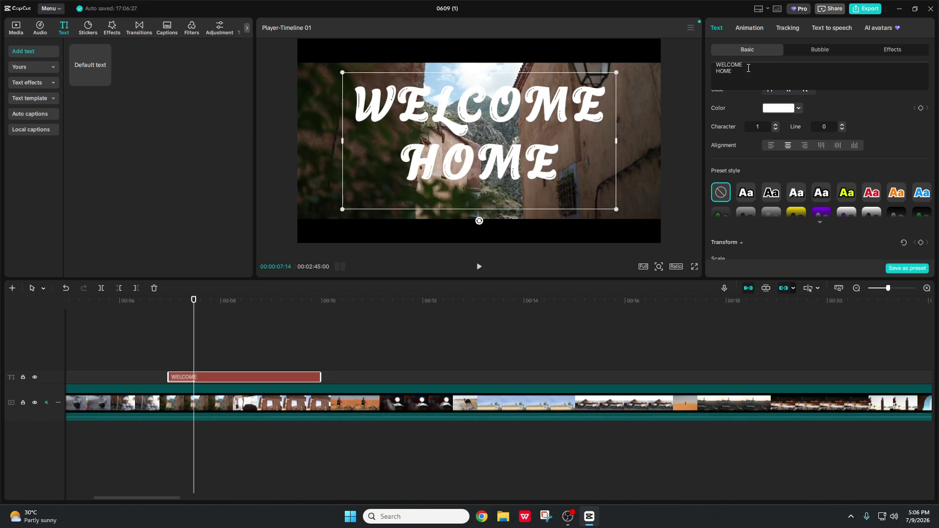
Try tightening the line spacing between WELCOME and HOME to -9.
click(842, 129)
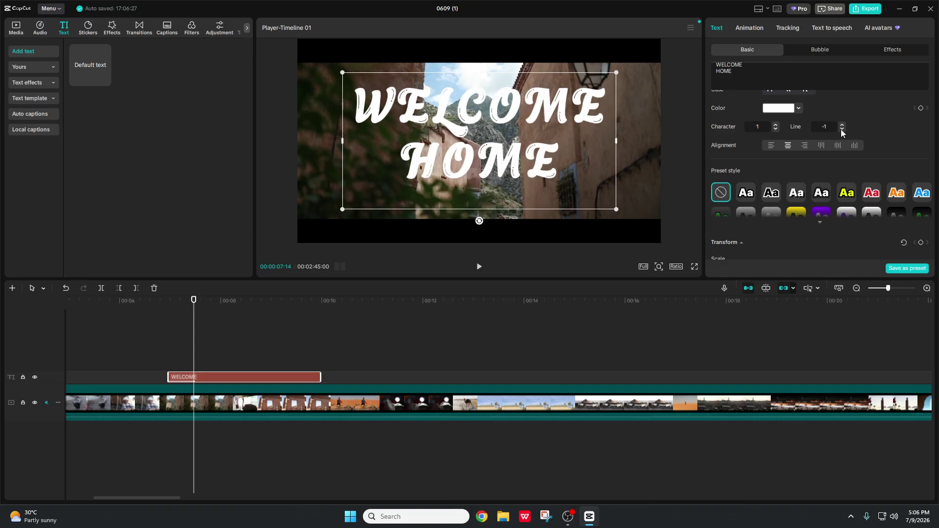
click(841, 129)
click(842, 129)
click(842, 129)
click(842, 129)
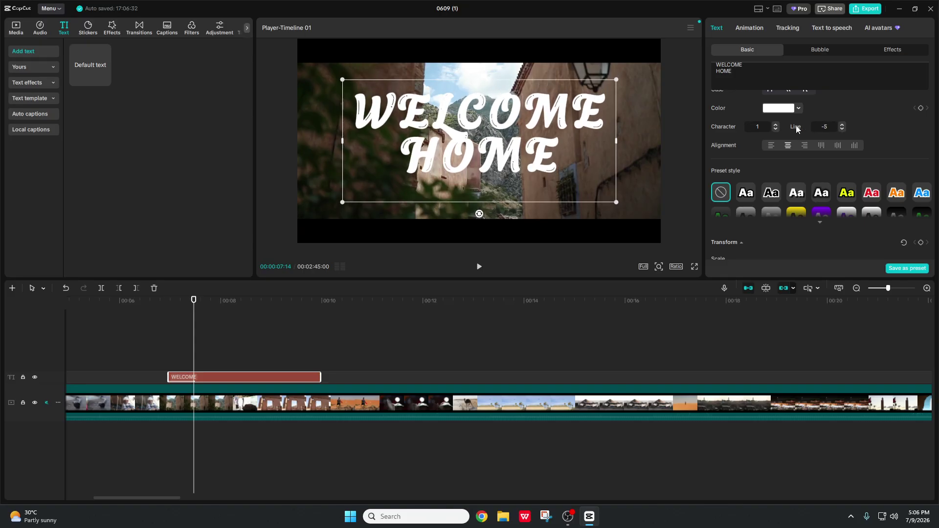
click(841, 129)
click(842, 129)
click(842, 129)
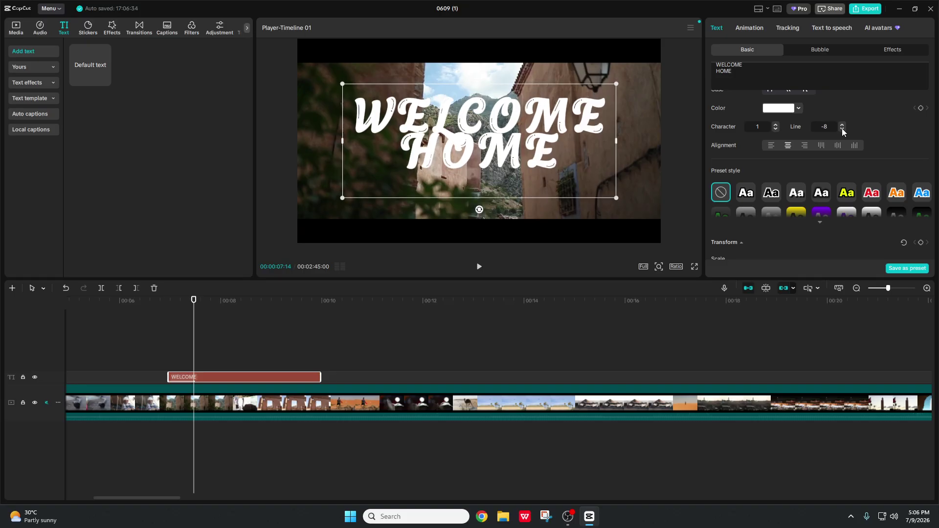
click(842, 129)
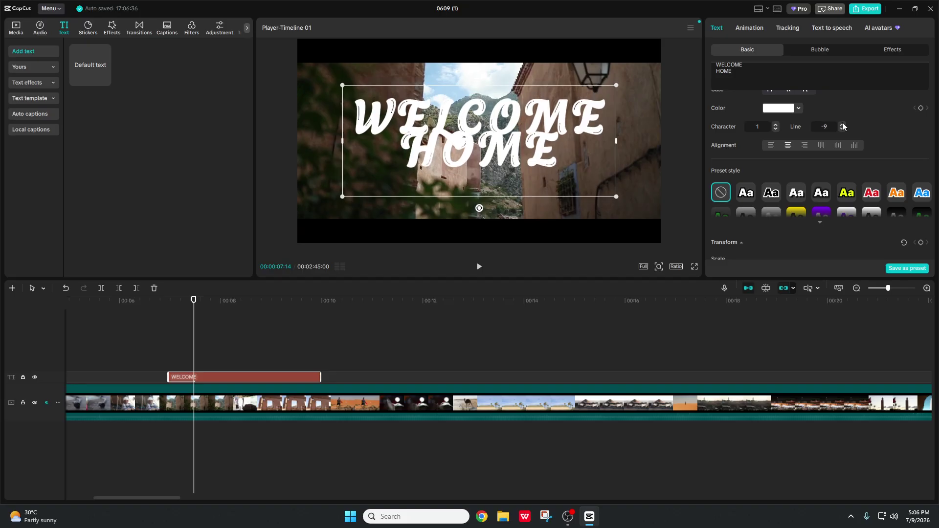
Increase the line spacing of the two-line title to 8.
click(842, 124)
click(842, 125)
click(842, 125)
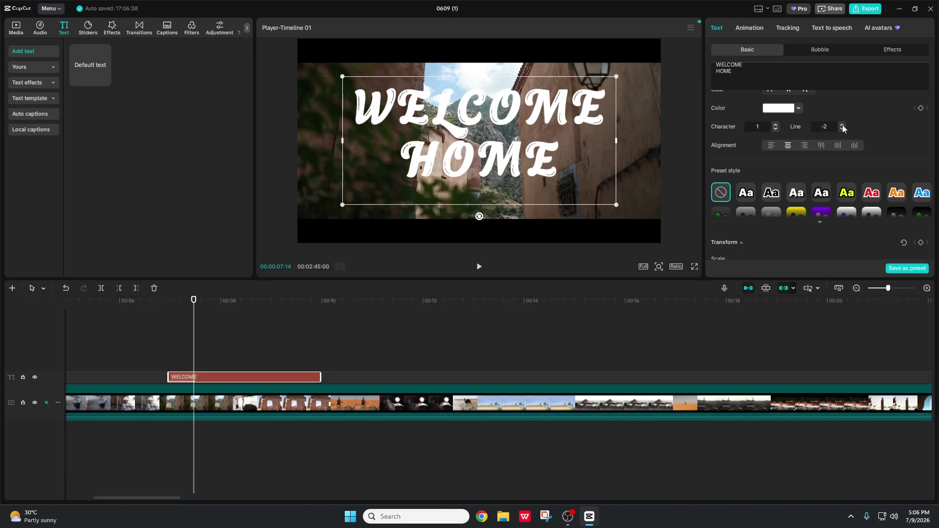
click(842, 125)
click(842, 125)
click(842, 124)
click(842, 124)
click(842, 125)
click(842, 124)
click(842, 125)
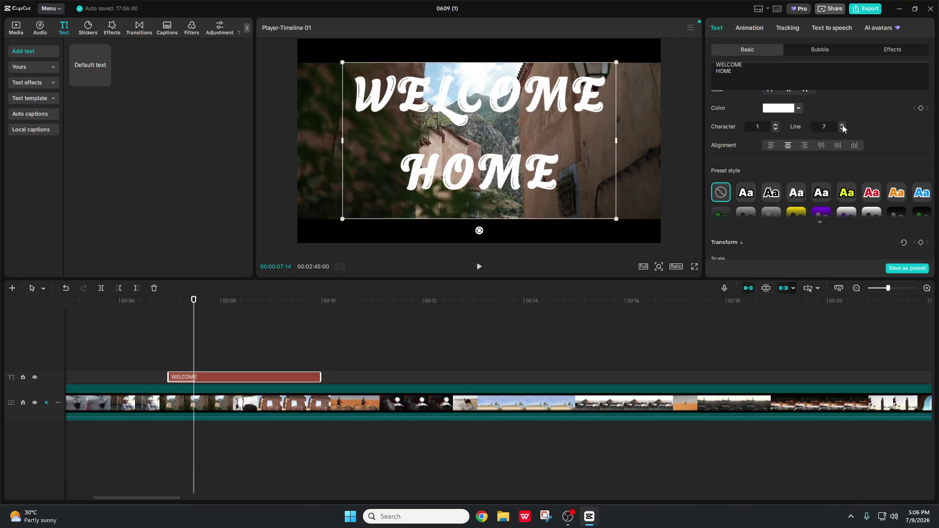
click(842, 125)
drag(827, 128, 809, 126)
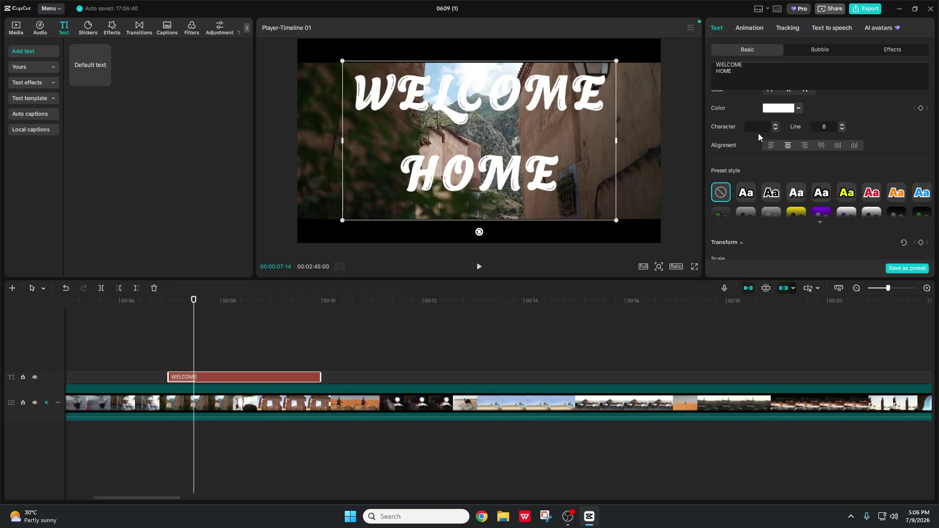
Delete the second line HOME so the title text reads only WELCOME.
scroll(759, 134, up, 1)
drag(732, 71, 711, 74)
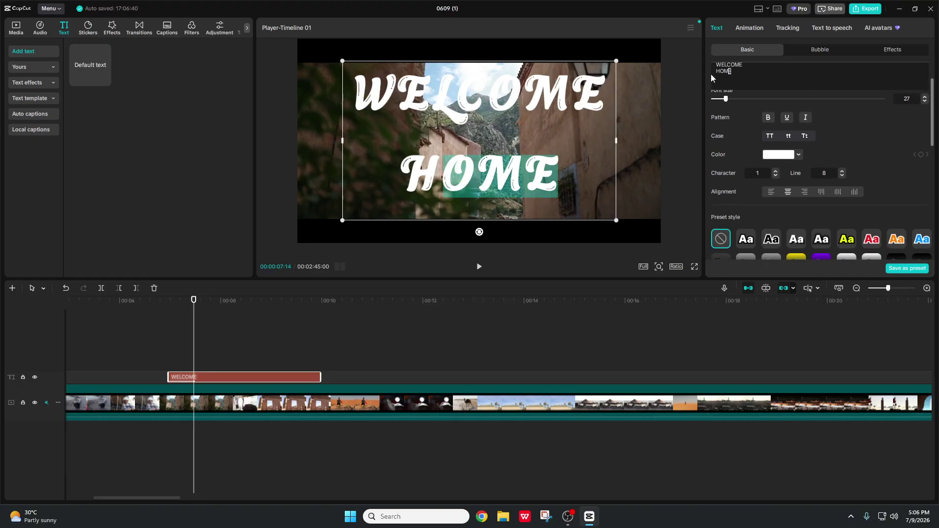
key(BackSpace)
key(BackSpace)
key(BackSpace)
key(BackSpace)
key(BackSpace)
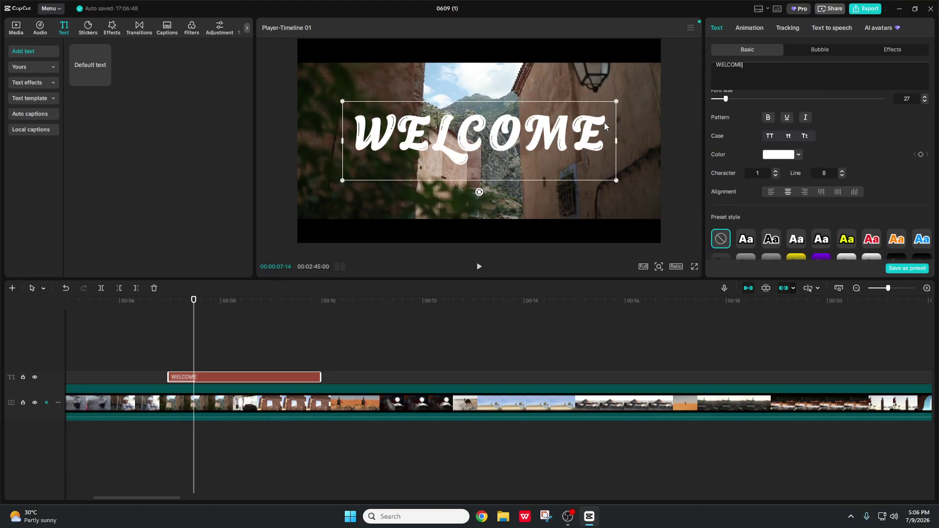
Center-align the WELCOME title and widen its text box on both sides to span the full frame width.
scroll(831, 162, down, 1)
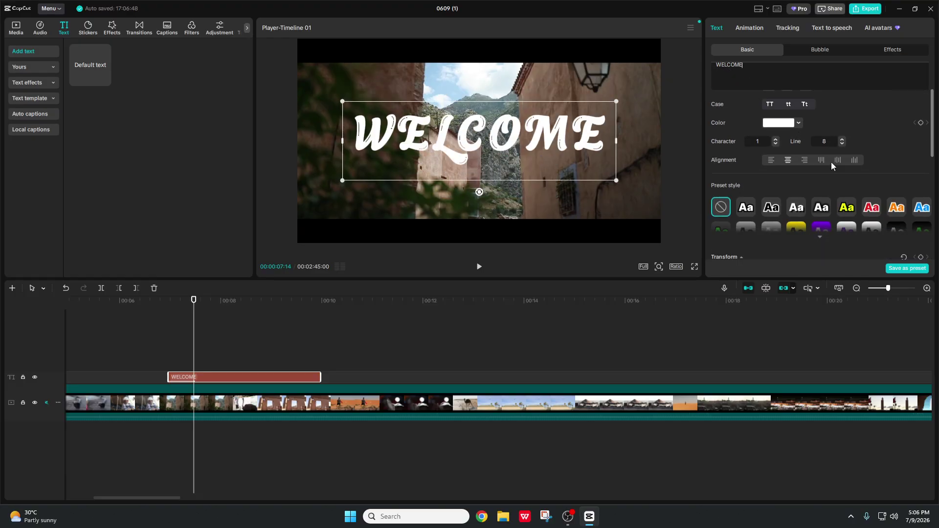
click(787, 156)
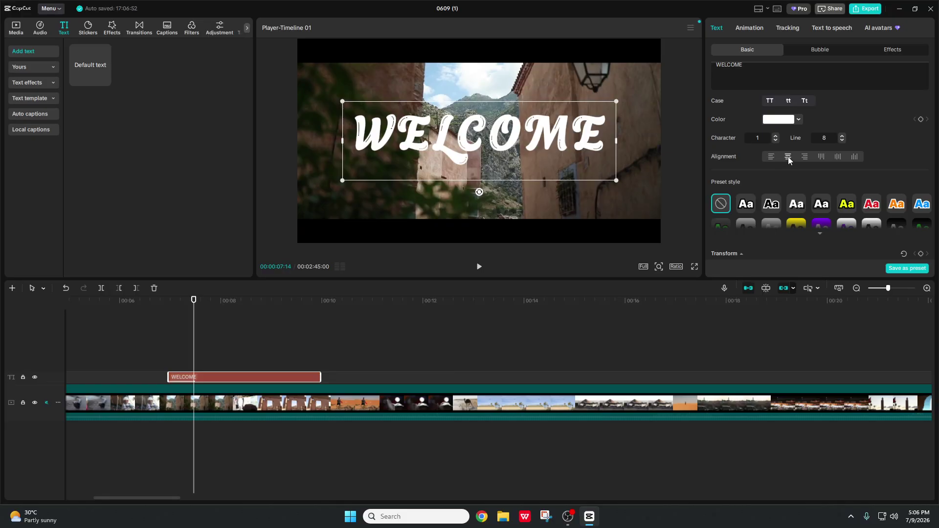
drag(615, 141, 661, 147)
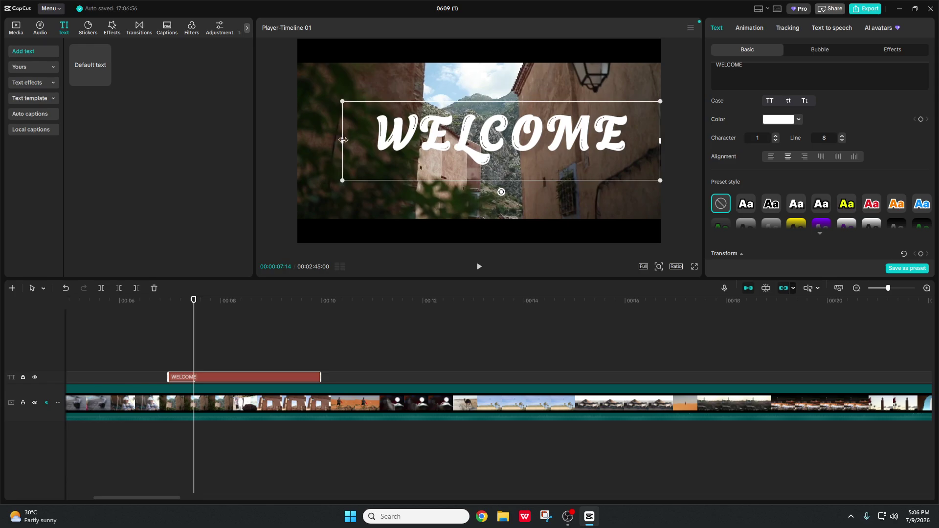
drag(343, 141, 296, 141)
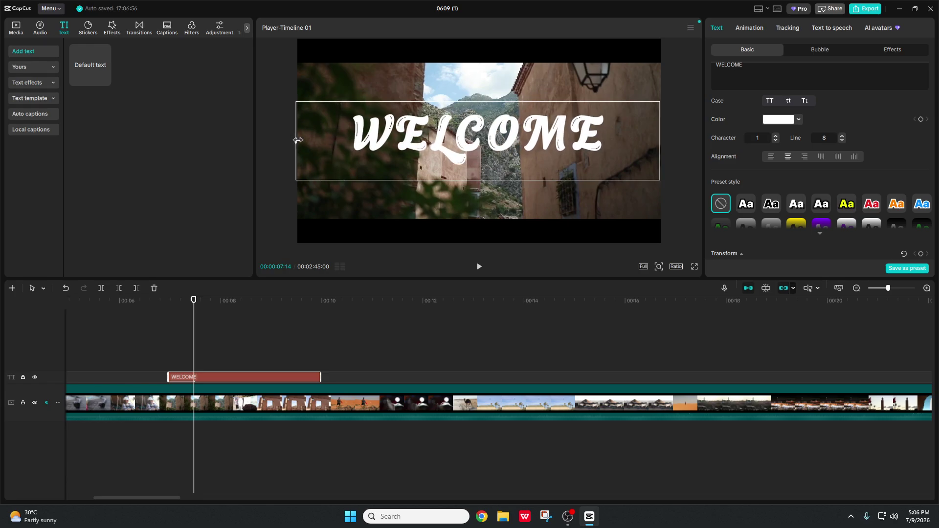
Try left, right and the three vertical alignments on the WELCOME title, and return it to horizontal center alignment.
click(772, 158)
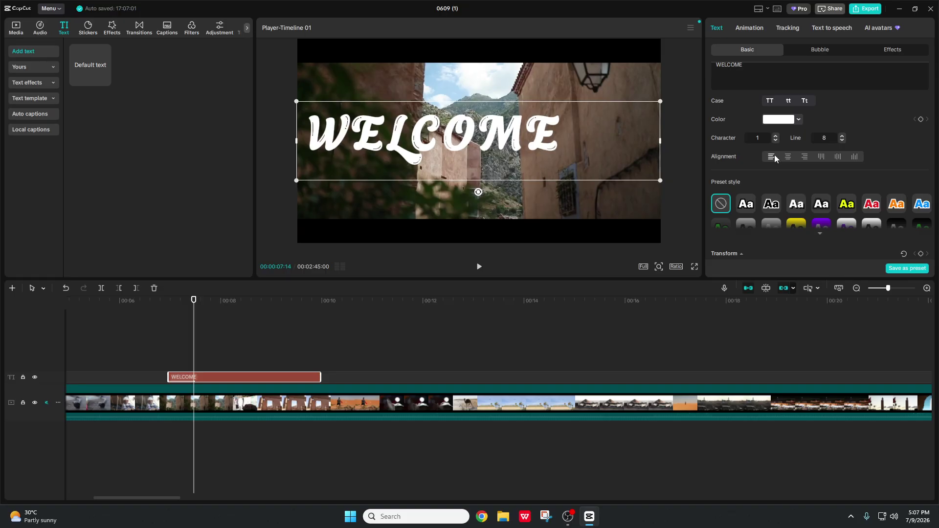
click(805, 156)
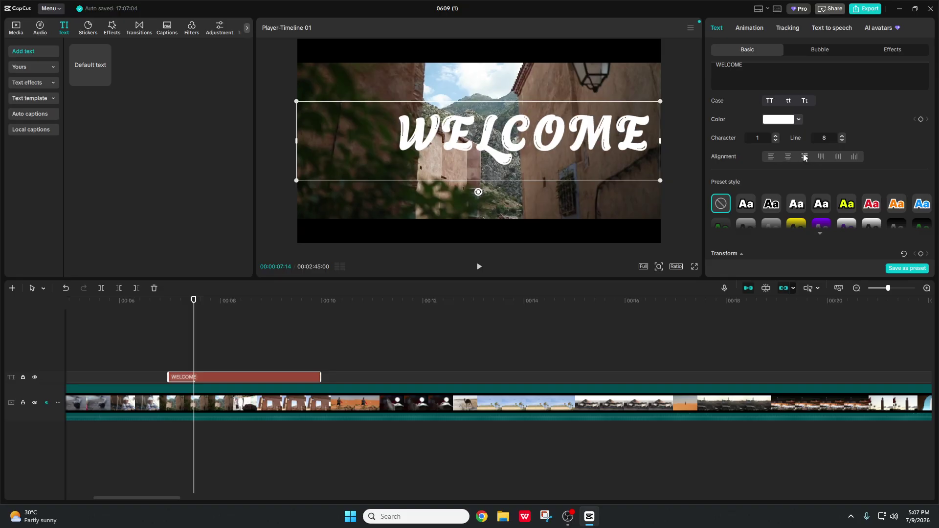
click(788, 157)
click(822, 157)
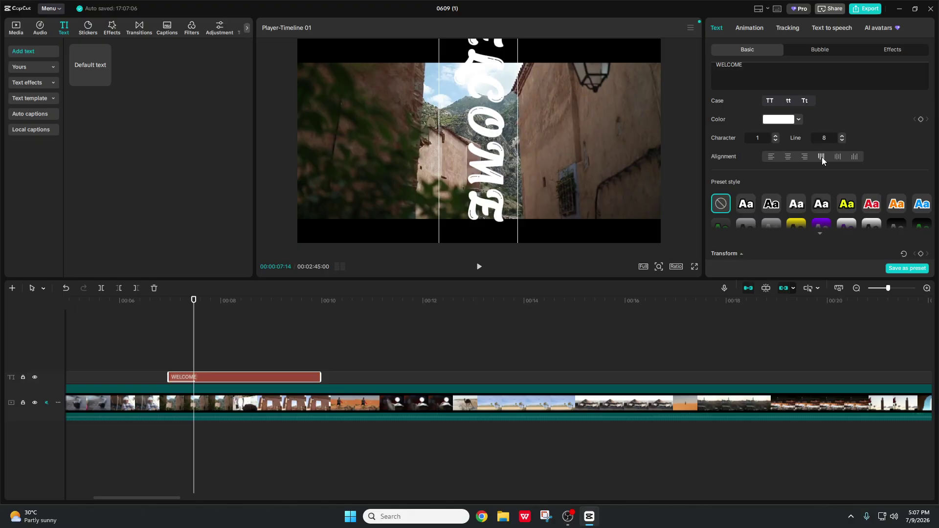
click(837, 156)
click(855, 157)
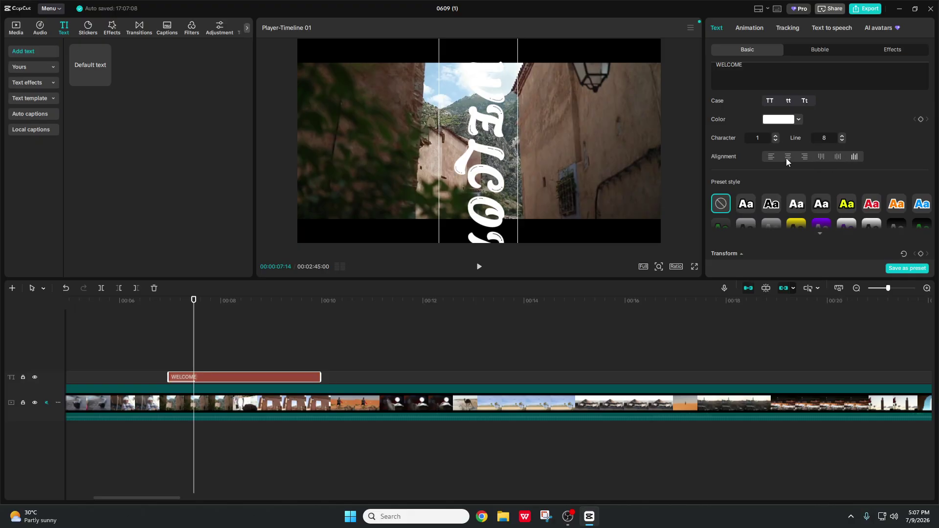
click(787, 157)
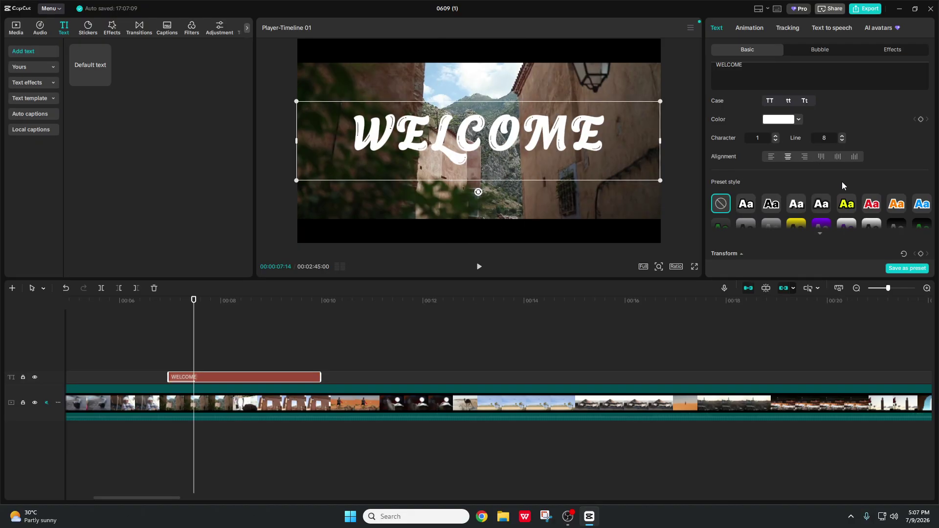
Expand the preset styles, compare the black-and-white outline and hard-shadow ones, and apply the white soft-shadow preset to WELCOME.
scroll(802, 171, down, 2)
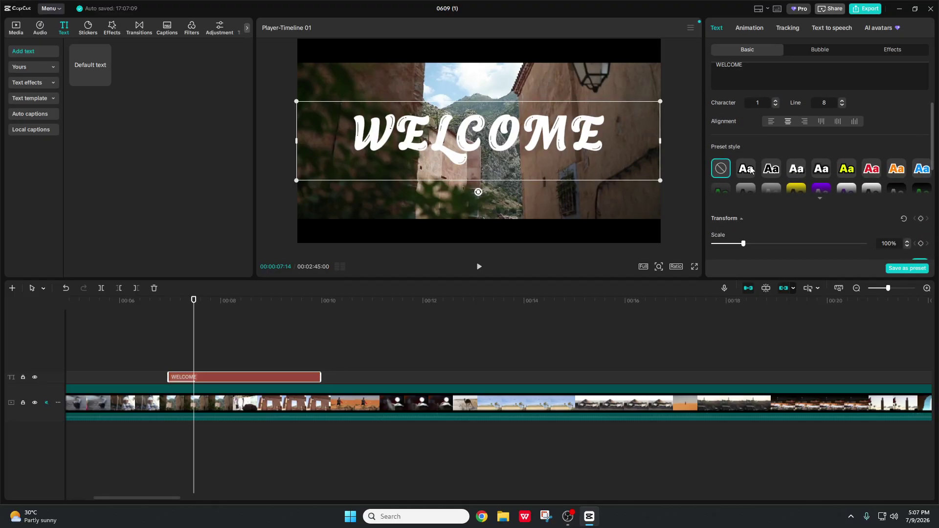
scroll(749, 166, up, 1)
click(820, 215)
scroll(826, 175, down, 1)
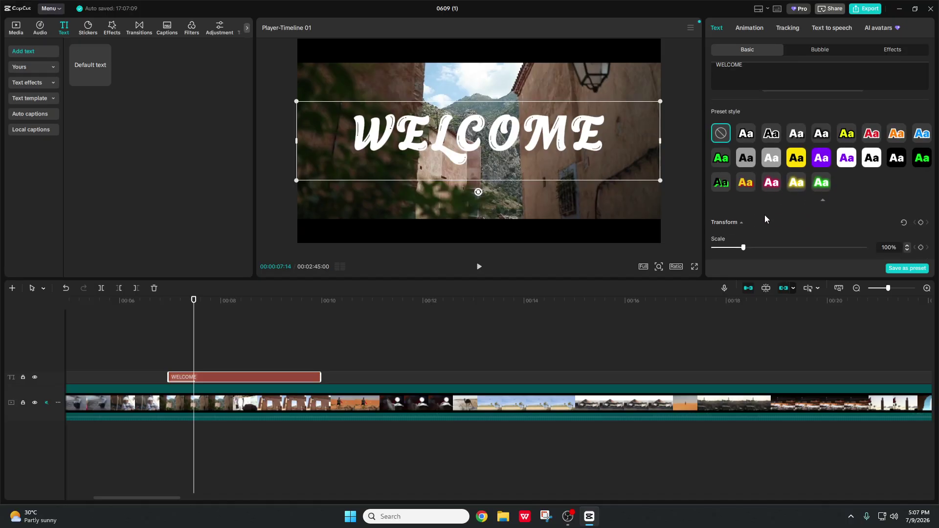
click(747, 137)
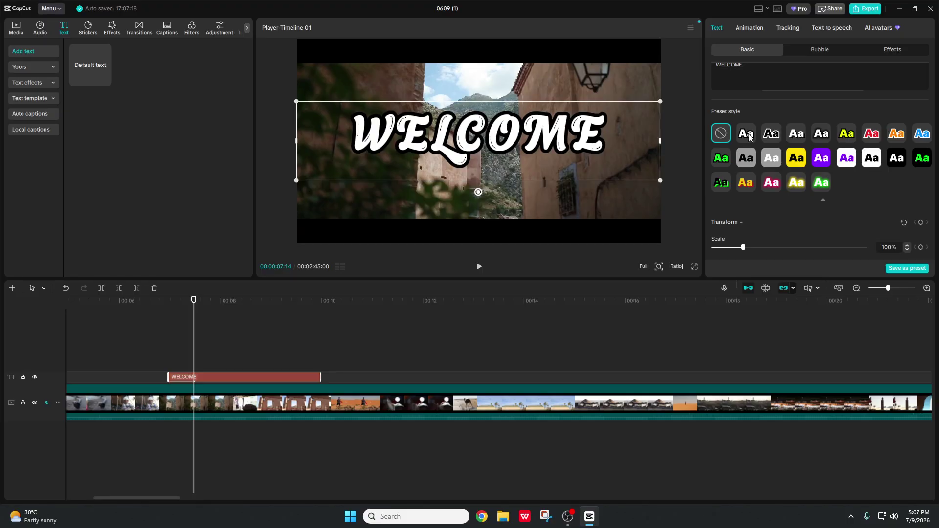
click(773, 133)
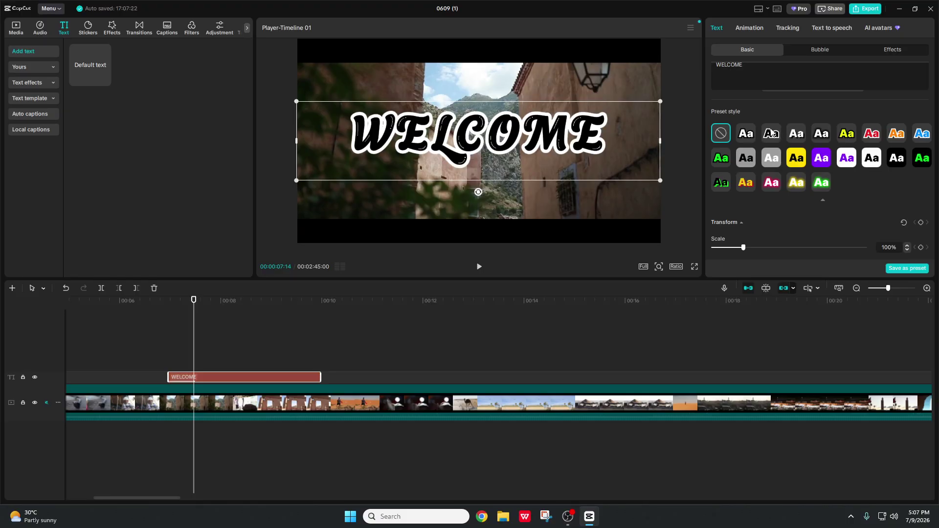
click(795, 137)
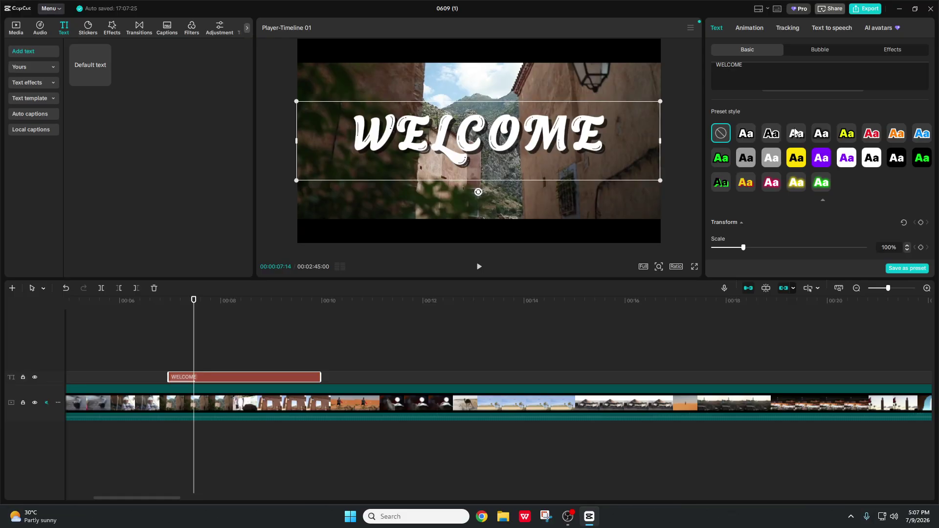
click(824, 138)
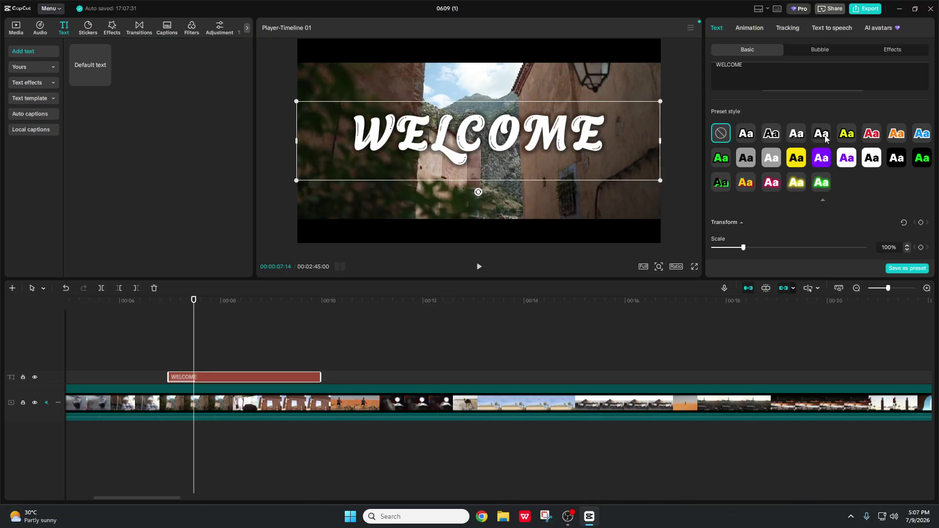
Try the yellow, red, orange and blue outlined preset styles on the WELCOME title.
click(850, 138)
click(871, 137)
click(896, 136)
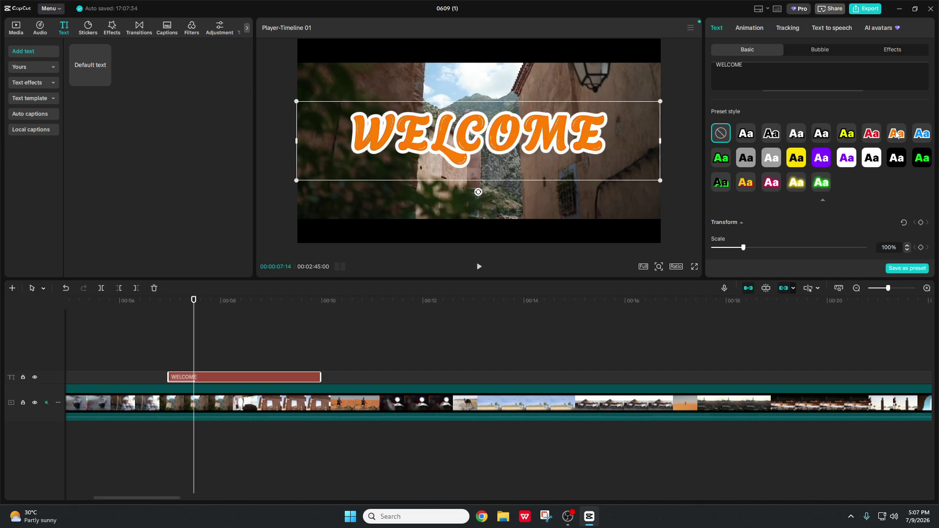
click(924, 135)
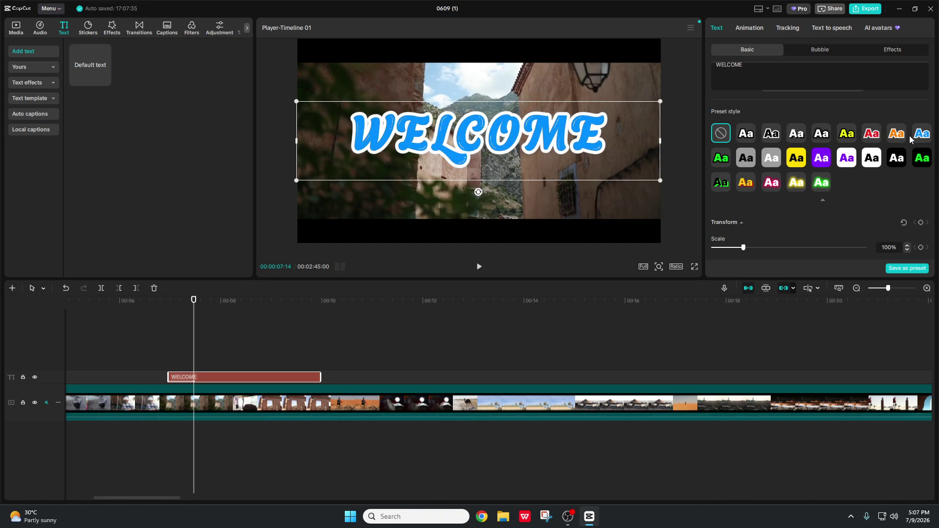
Try the green and filled-background preset styles on the WELCOME title, and return to the white soft-shadow preset.
click(726, 157)
click(740, 160)
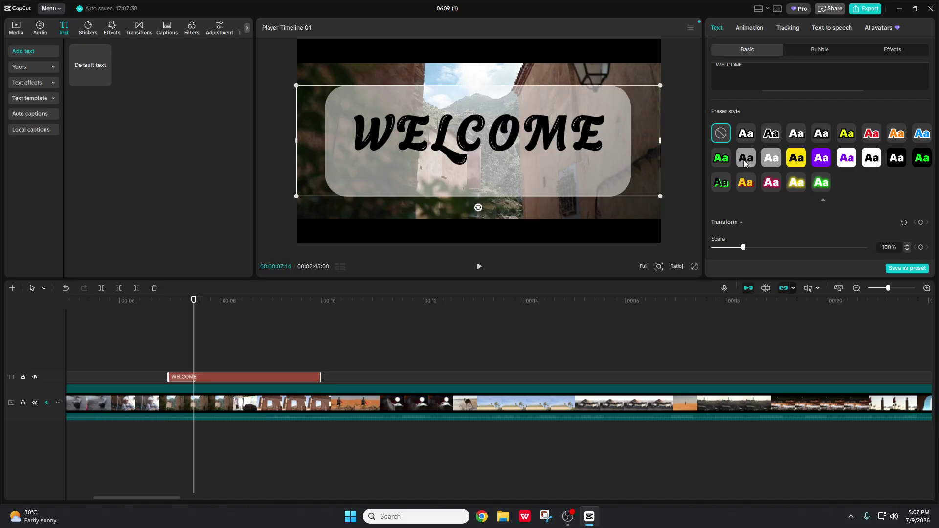
click(773, 161)
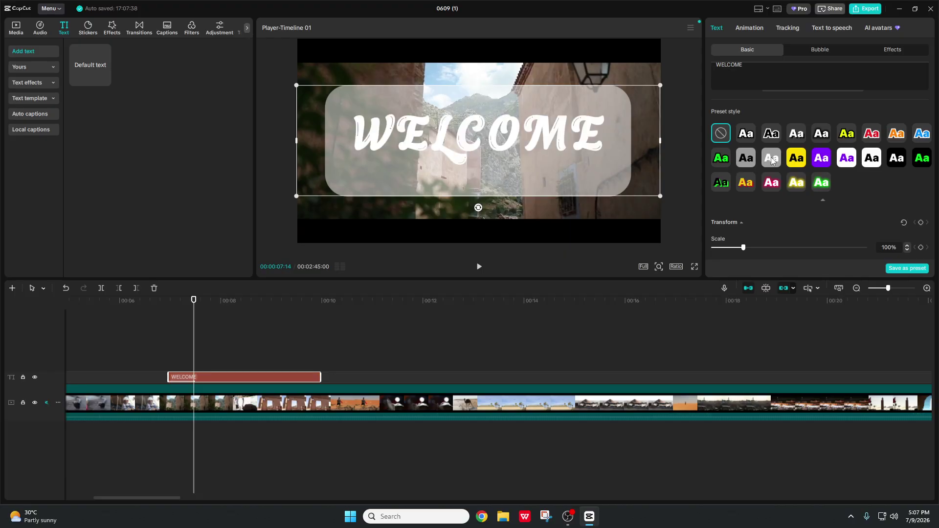
click(796, 163)
click(821, 160)
click(849, 161)
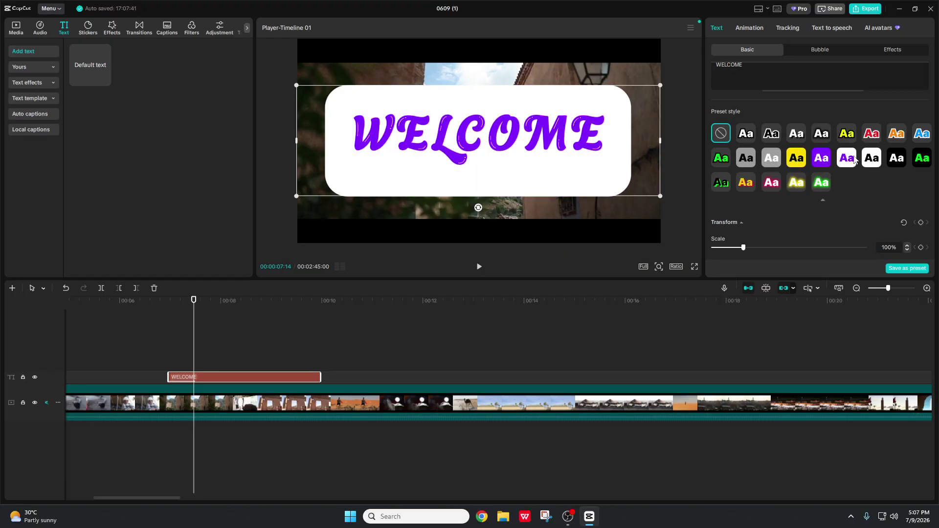
click(824, 162)
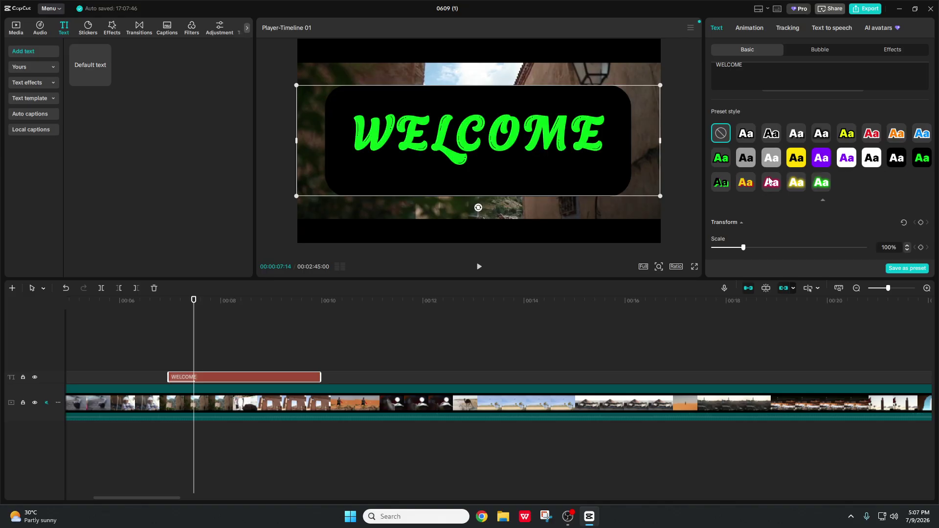
click(720, 182)
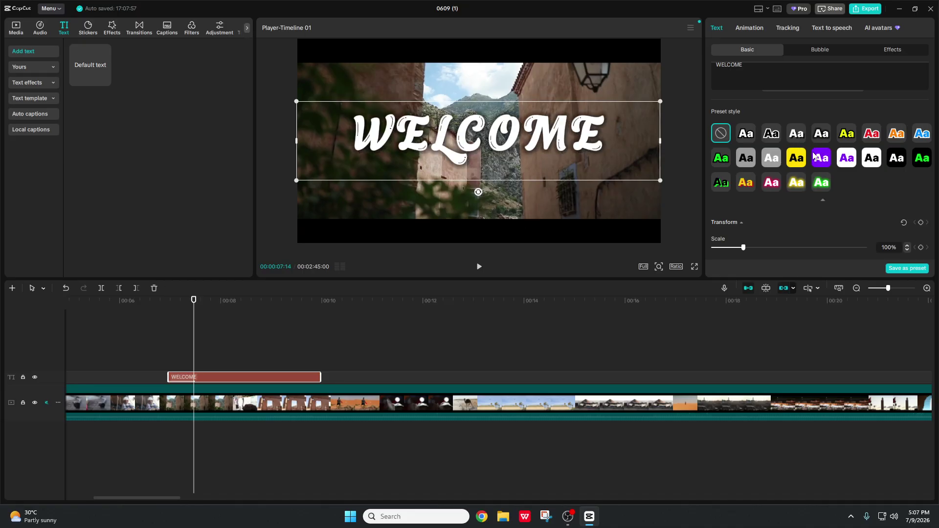
Try resizing the WELCOME title with the Transform scale and return it to 100%.
scroll(814, 230, down, 1)
scroll(815, 225, down, 2)
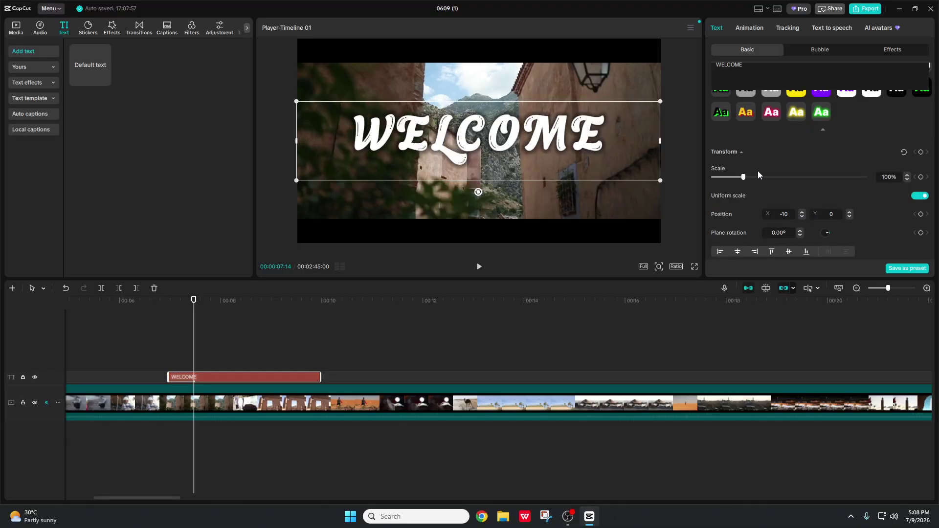
scroll(758, 171, up, 3)
scroll(783, 211, down, 1)
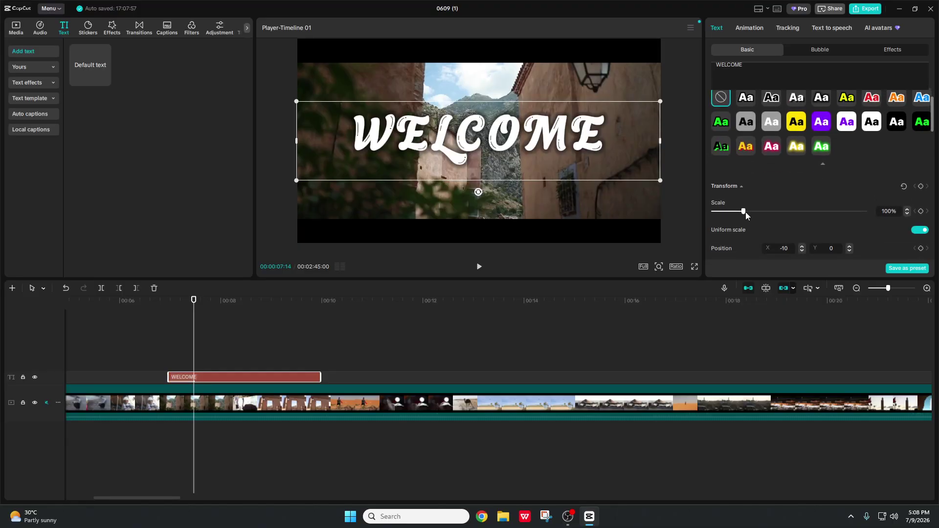
mouse_move(746, 213)
mouse_down()
mouse_move(753, 210)
mouse_move(743, 216)
mouse_up()
Reduce the WELCOME title's font size to 24.
scroll(781, 195, up, 5)
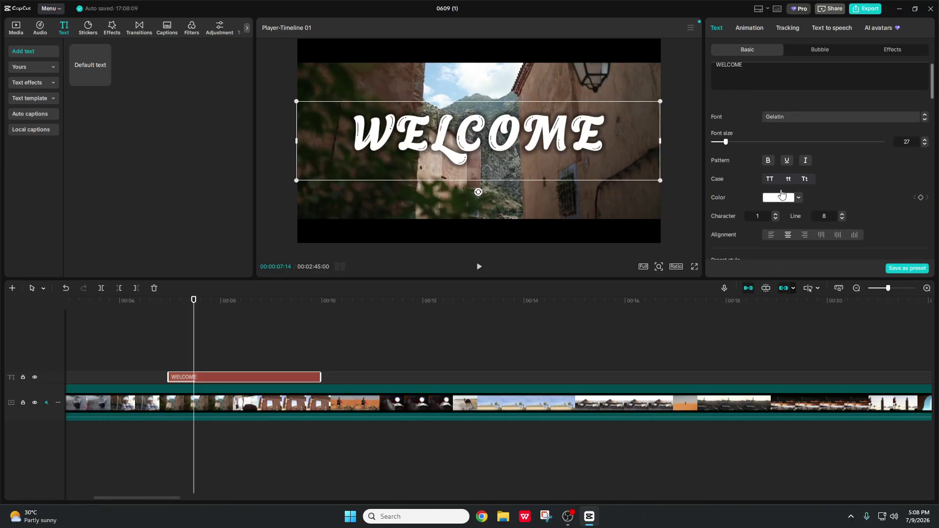
scroll(781, 194, up, 1)
drag(725, 142, 724, 145)
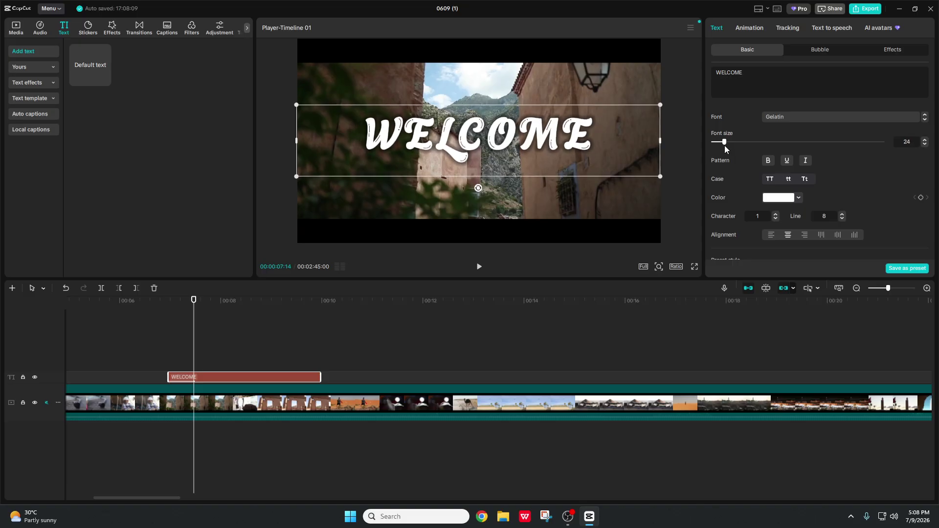
Reduce the WELCOME title's font size slightly below 24, comparing the effect with the Transform scale left at 100%.
scroll(752, 159, down, 6)
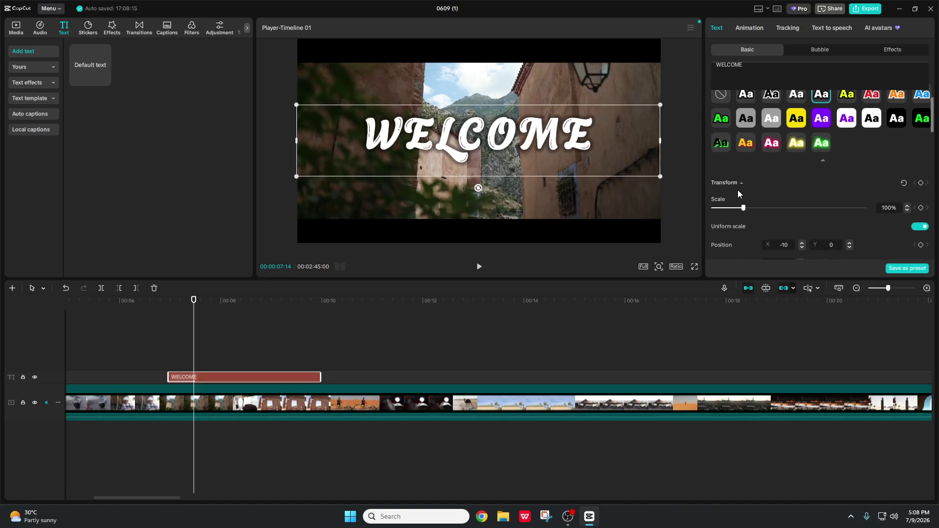
drag(743, 208, 744, 209)
scroll(732, 194, up, 5)
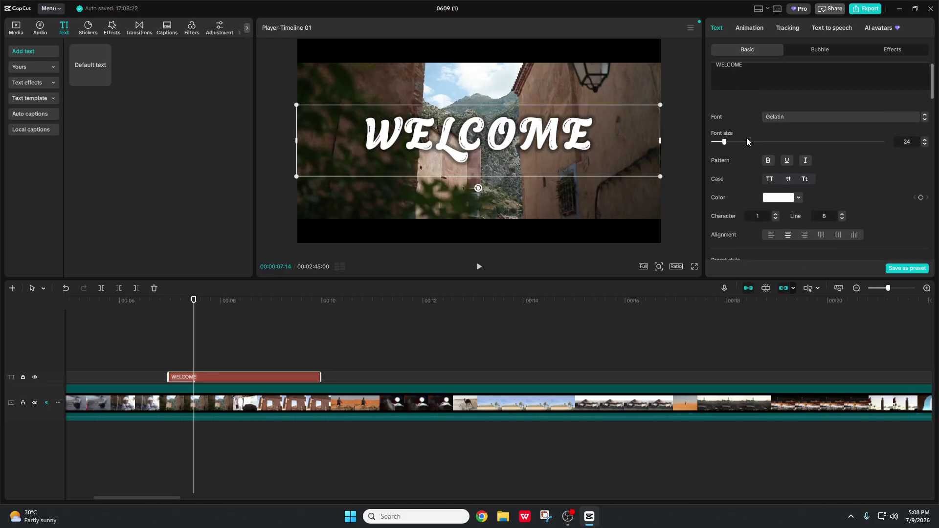
drag(724, 142, 724, 142)
scroll(725, 142, down, 5)
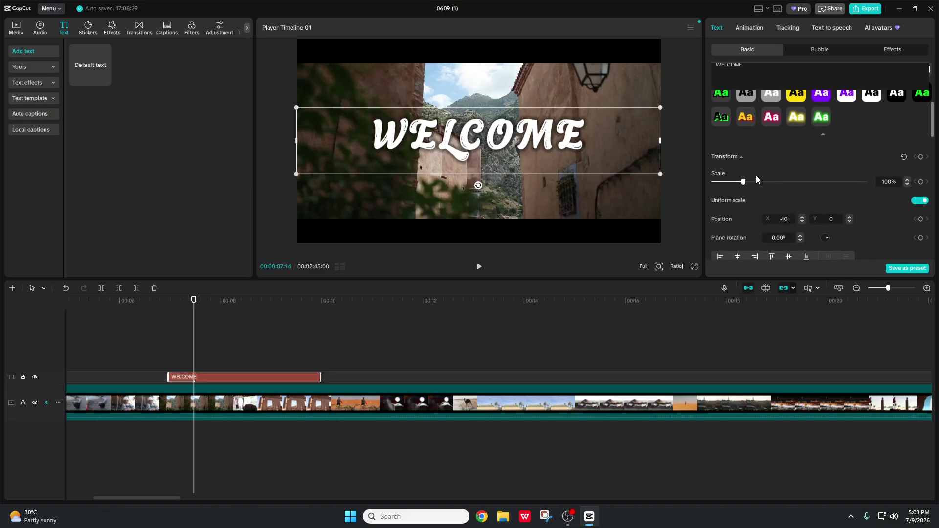
drag(746, 178, 744, 184)
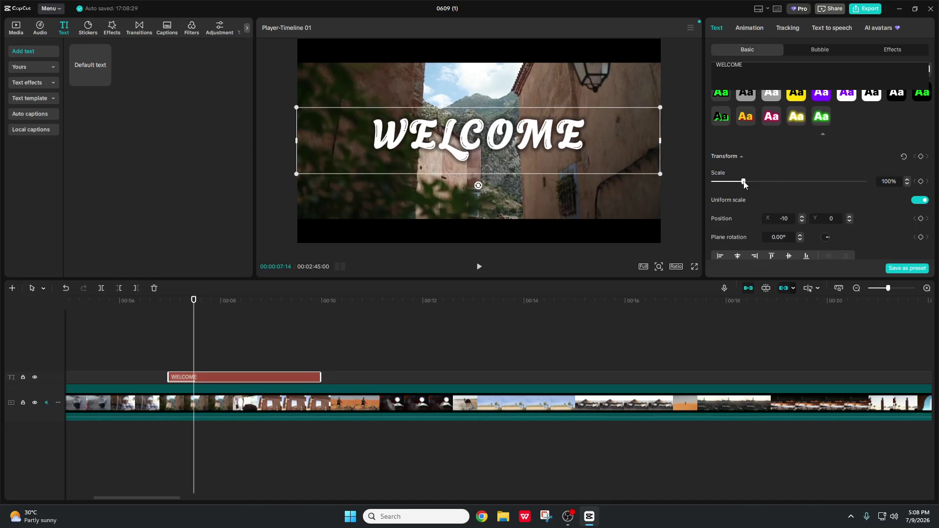
Rotate the WELCOME title in the frame by setting its plane rotation to -285.44°.
scroll(760, 182, down, 1)
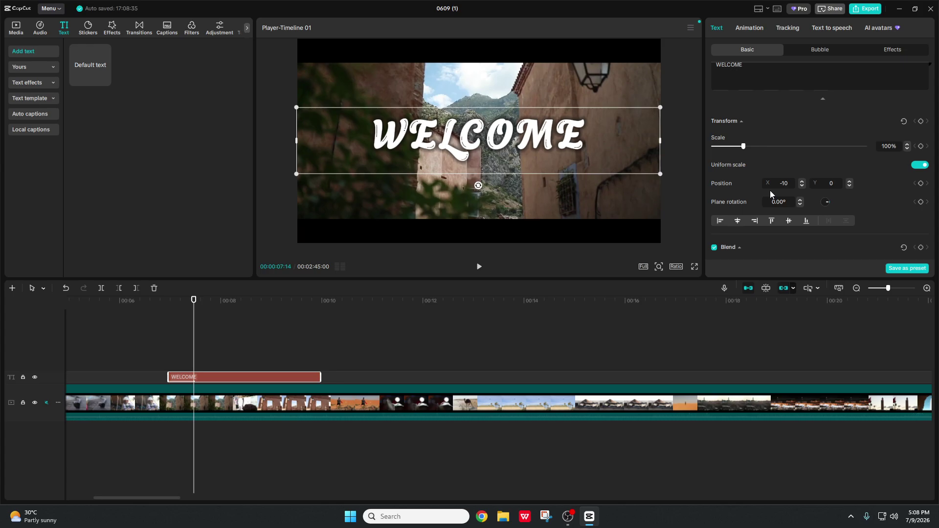
scroll(770, 190, up, 1)
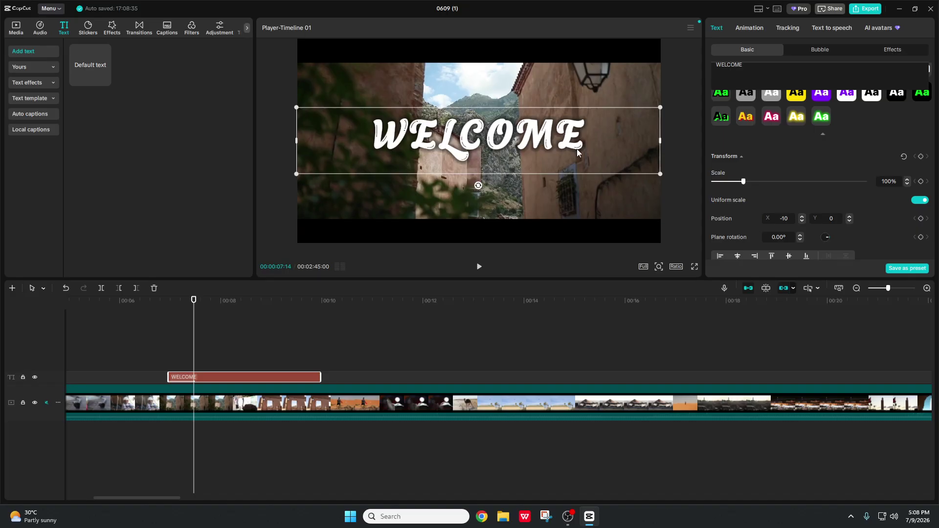
scroll(818, 185, down, 2)
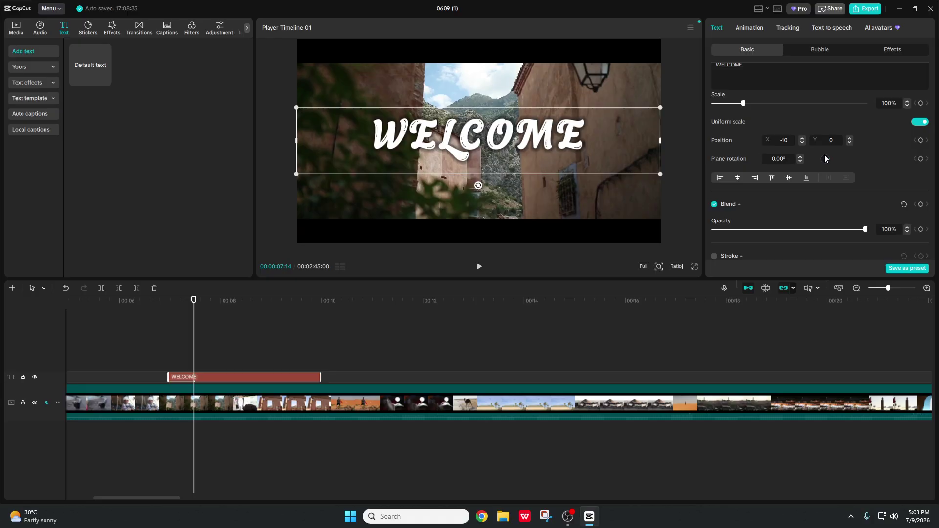
drag(829, 157, 801, 141)
Nudge the rotated title's X position to lower values and return it to -10.
click(802, 143)
click(801, 143)
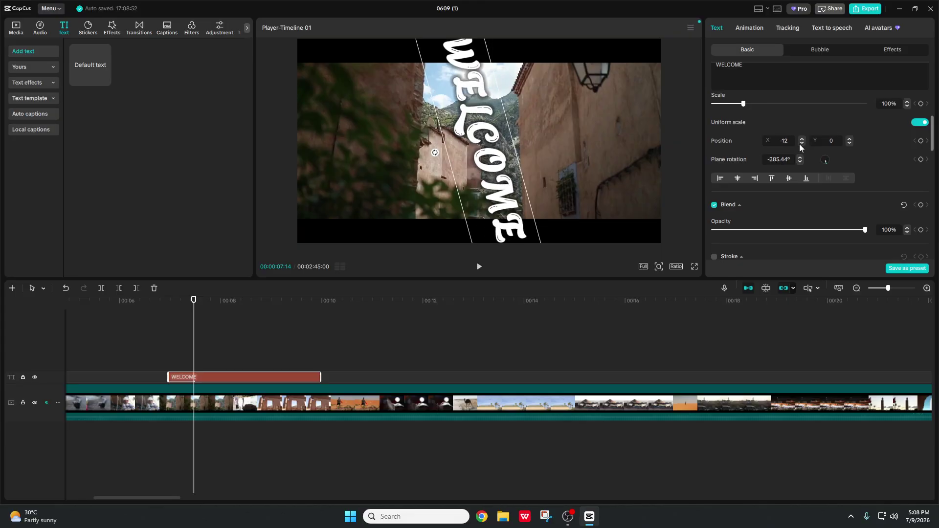
click(801, 145)
click(802, 138)
click(802, 138)
click(802, 139)
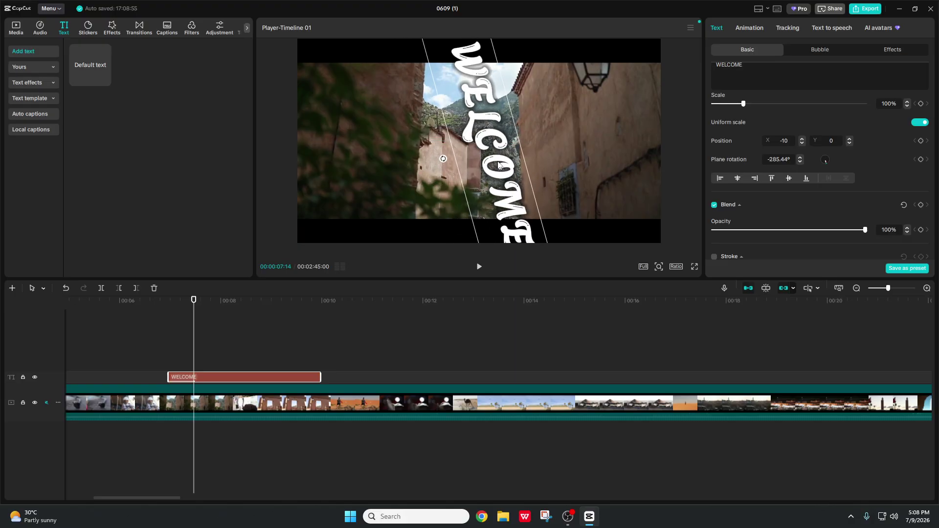
Move the WELCOME title to X position 91 and straighten it by setting its plane rotation to -360°.
drag(498, 165, 501, 164)
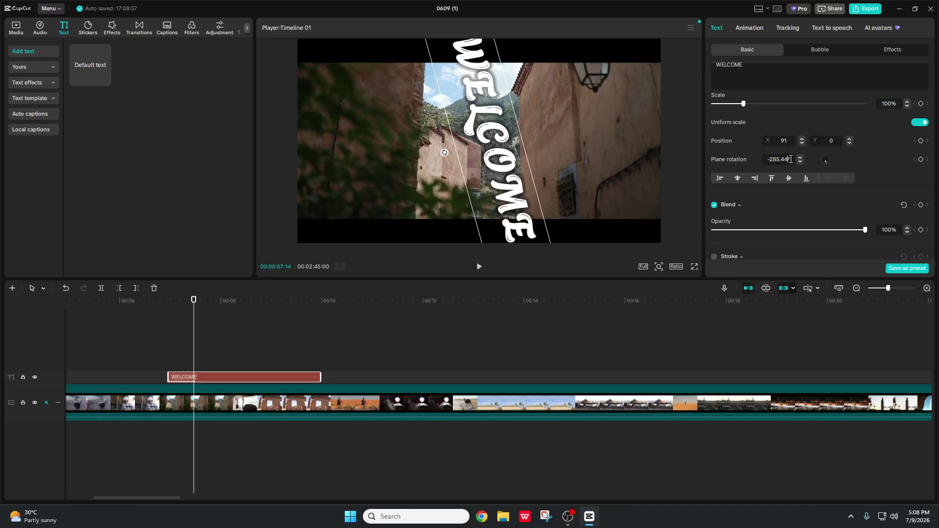
key(BackSpace)
click(828, 154)
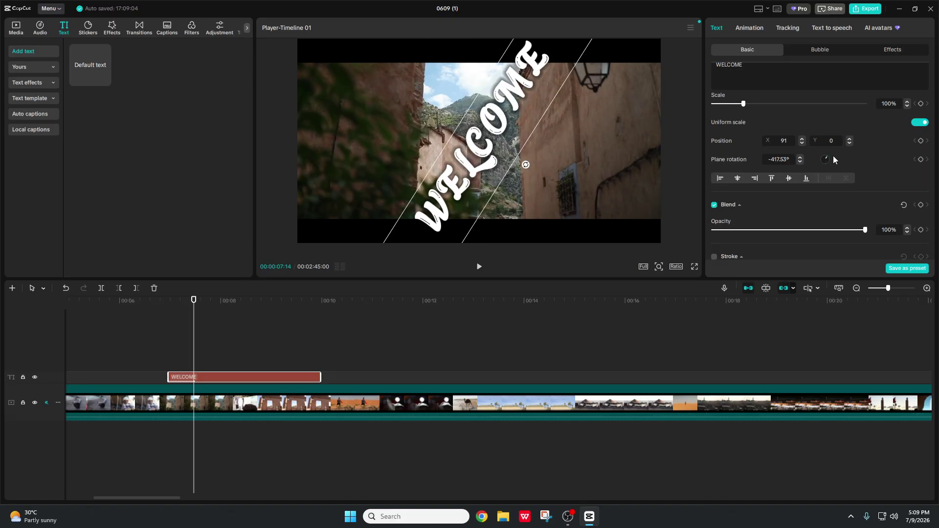
drag(827, 157, 832, 160)
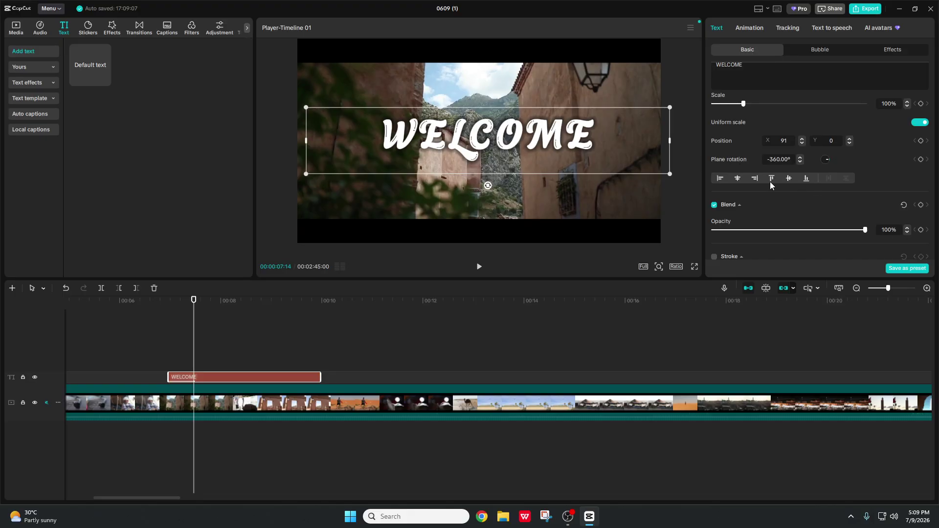
Try different blend opacities on the WELCOME title and return the opacity to 100%.
scroll(770, 185, down, 1)
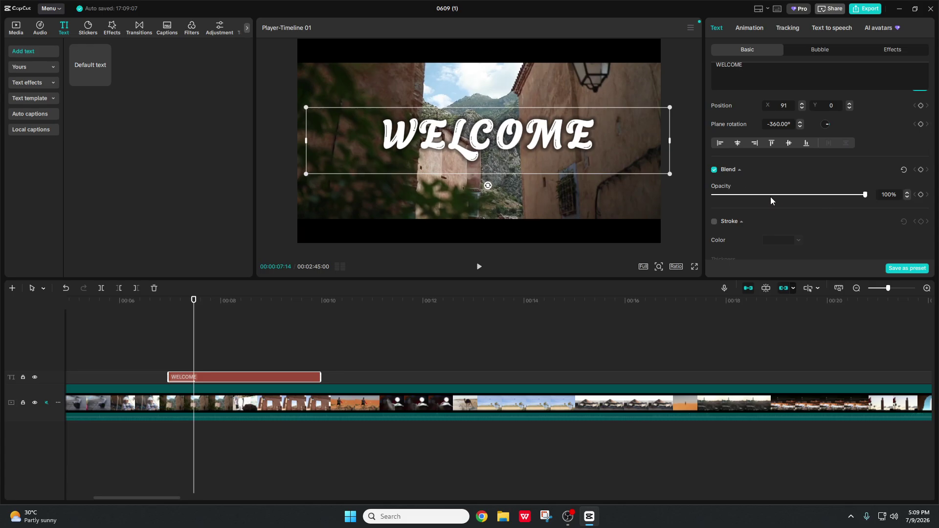
mouse_move(771, 198)
mouse_down()
mouse_move(723, 198)
mouse_move(865, 196)
mouse_up()
click(811, 170)
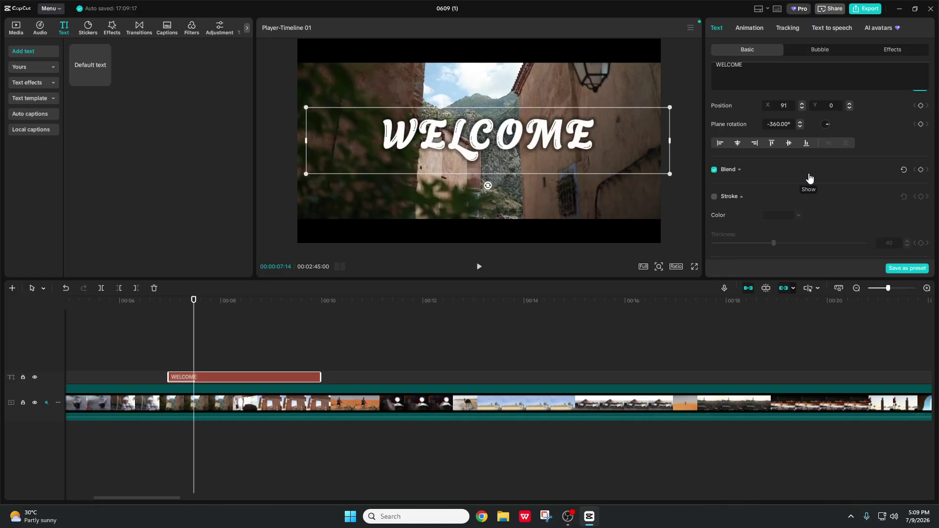
click(809, 177)
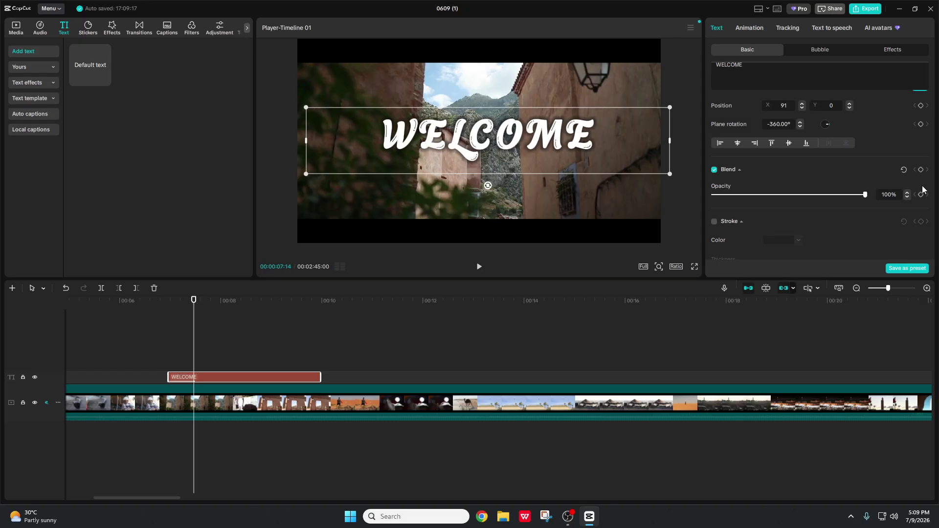
scroll(920, 147, up, 2)
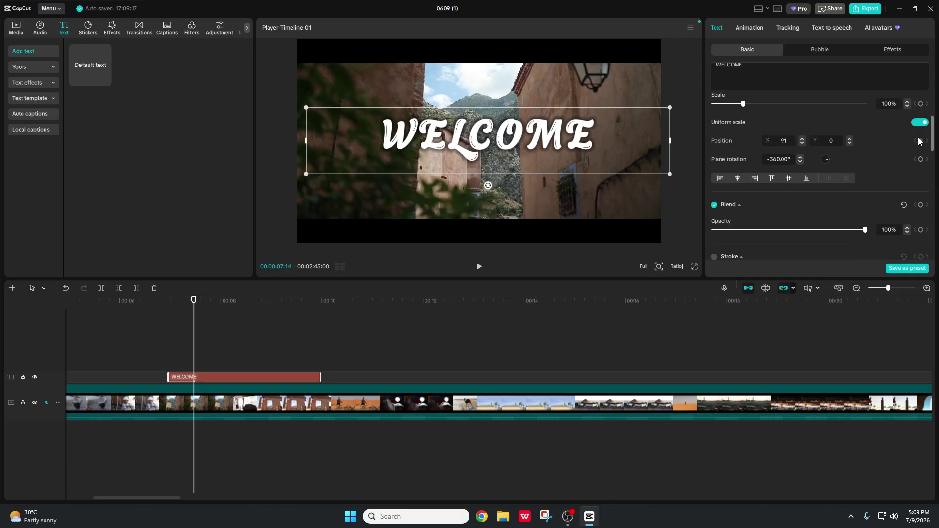
Enable a black stroke on the WELCOME title and set its thickness to 5.
scroll(797, 235, down, 5)
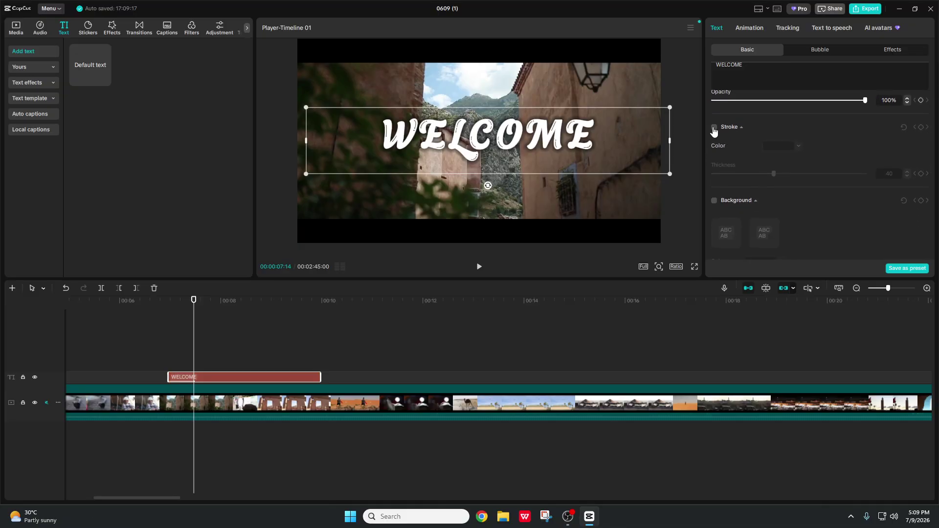
click(714, 127)
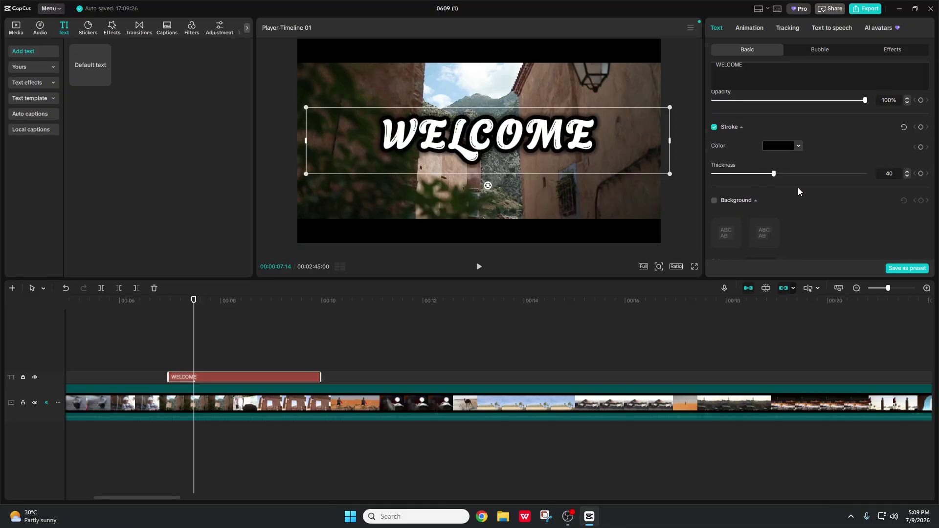
click(797, 147)
click(730, 147)
drag(775, 175, 722, 181)
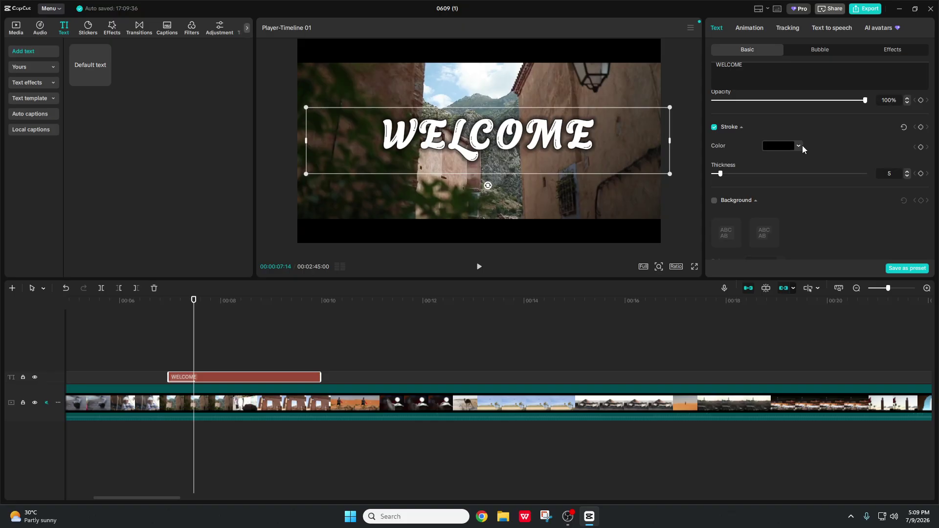
Try a white stroke on the WELCOME title with a thickness of 11.
click(802, 145)
click(756, 160)
click(742, 142)
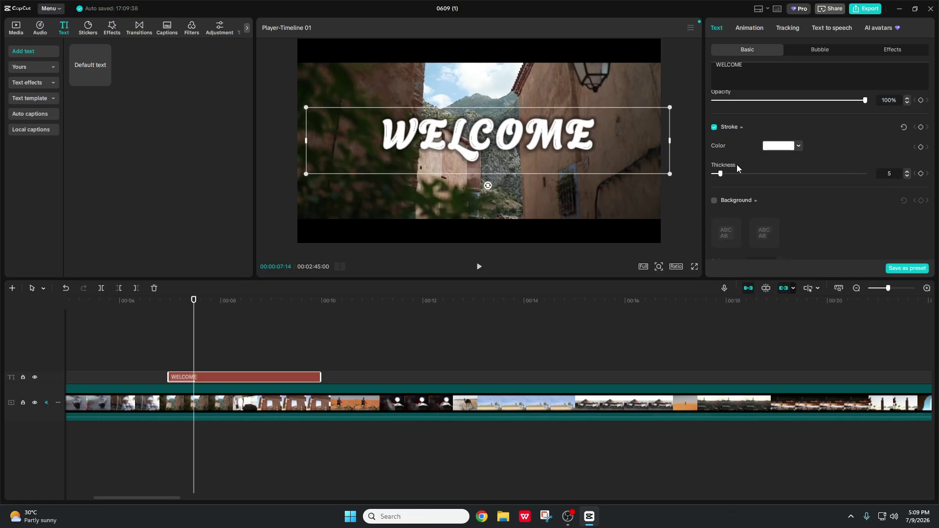
mouse_move(727, 172)
mouse_down()
mouse_move(718, 178)
mouse_move(730, 175)
mouse_up()
Change the title's stroke color to black and set its thickness to 6.
click(799, 146)
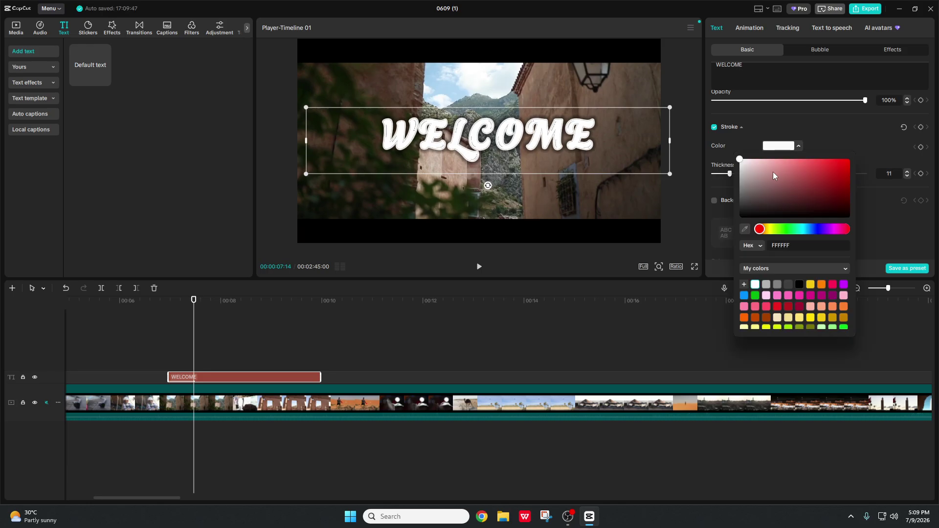
drag(755, 210, 727, 222)
click(751, 141)
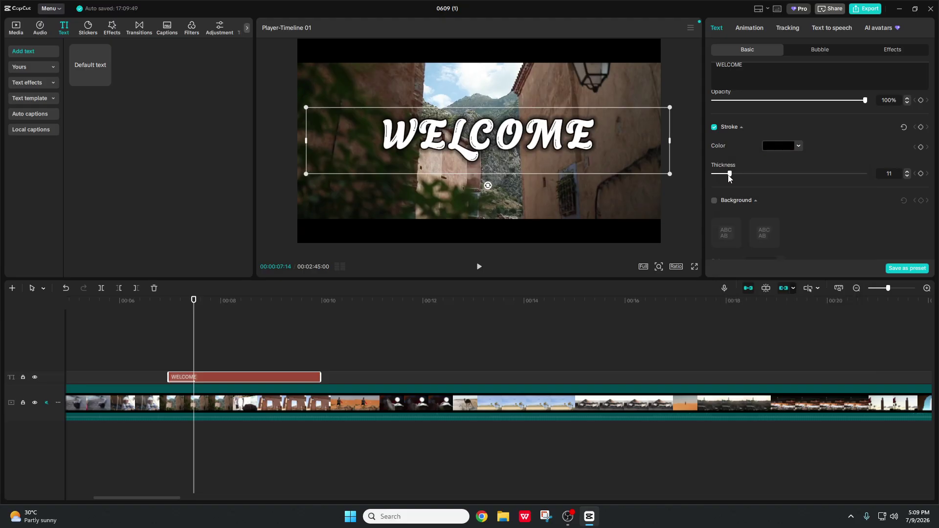
drag(729, 174, 721, 175)
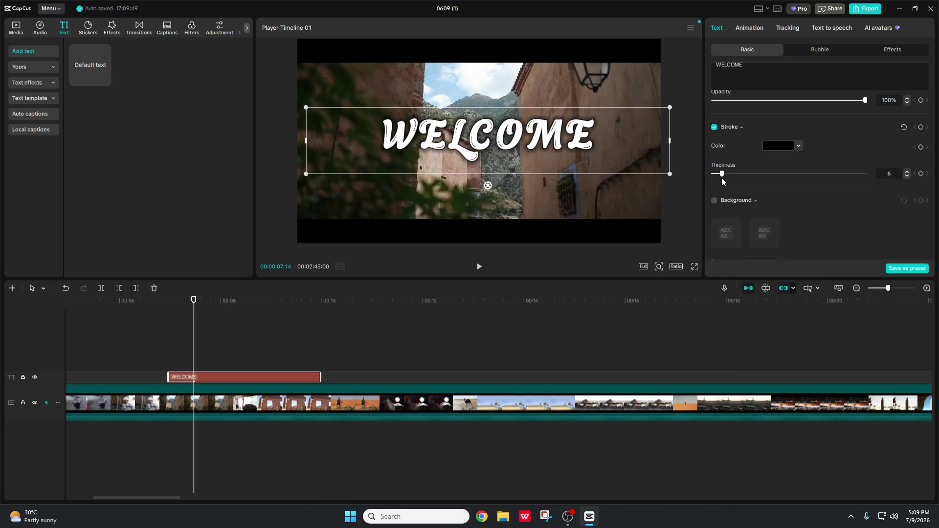
Enable a background behind the WELCOME title, compare the two background styles and choose the first one.
scroll(768, 192, down, 2)
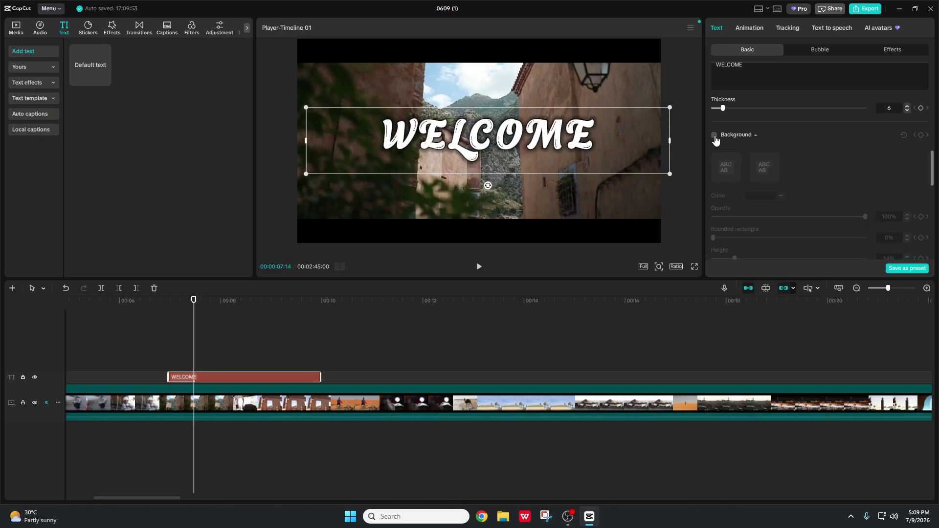
click(757, 175)
scroll(817, 179, down, 1)
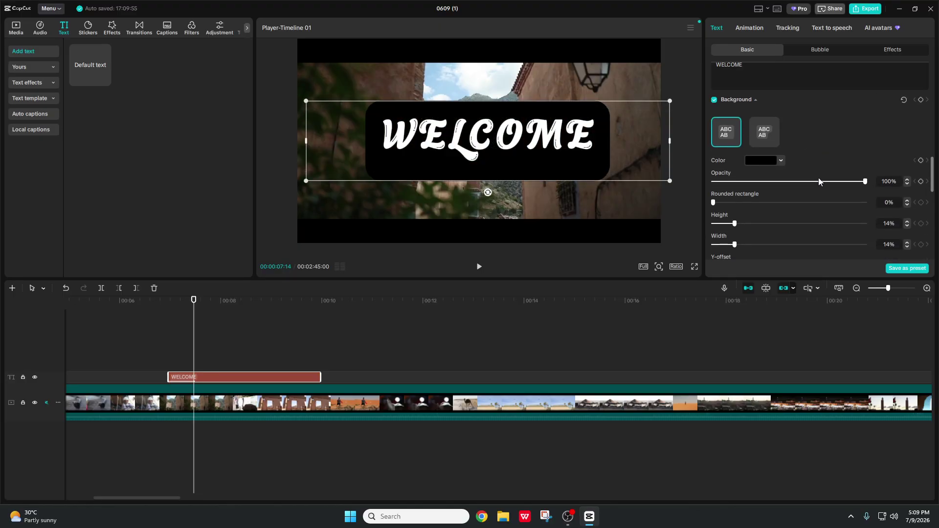
click(754, 138)
click(733, 140)
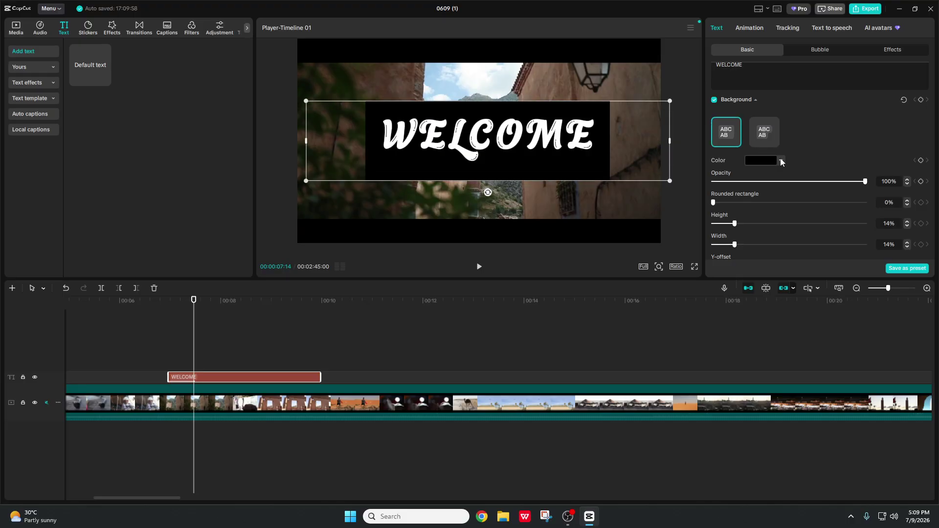
Set the title background's rounded rectangle to 100%, trying 32% opacity and returning it to 100%.
scroll(763, 158, down, 1)
drag(736, 146, 868, 168)
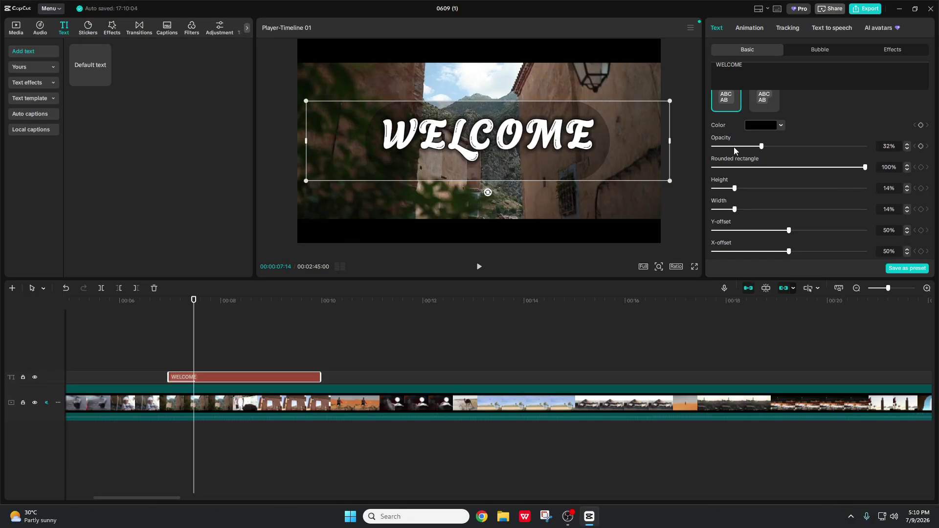
drag(761, 147, 876, 165)
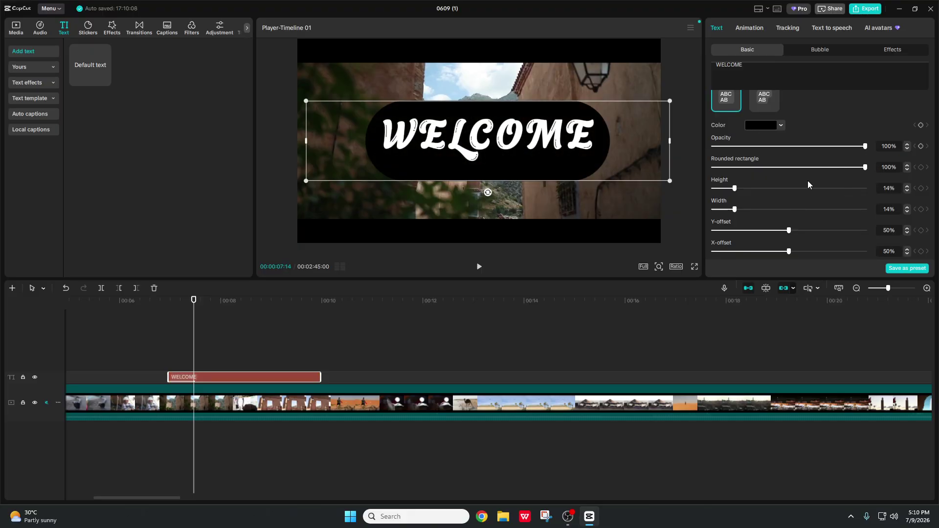
Set the background's height to 22% and width to 88%, and scale the WELCOME title down in the preview.
drag(734, 189, 848, 227)
drag(670, 184, 517, 143)
drag(609, 177, 591, 171)
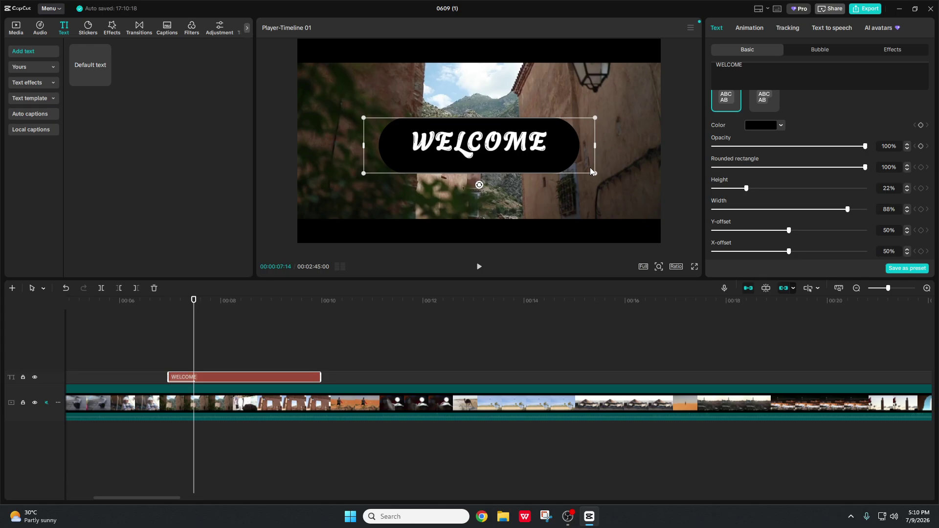
Set the title background's Y-offset to 53%.
scroll(799, 224, down, 3)
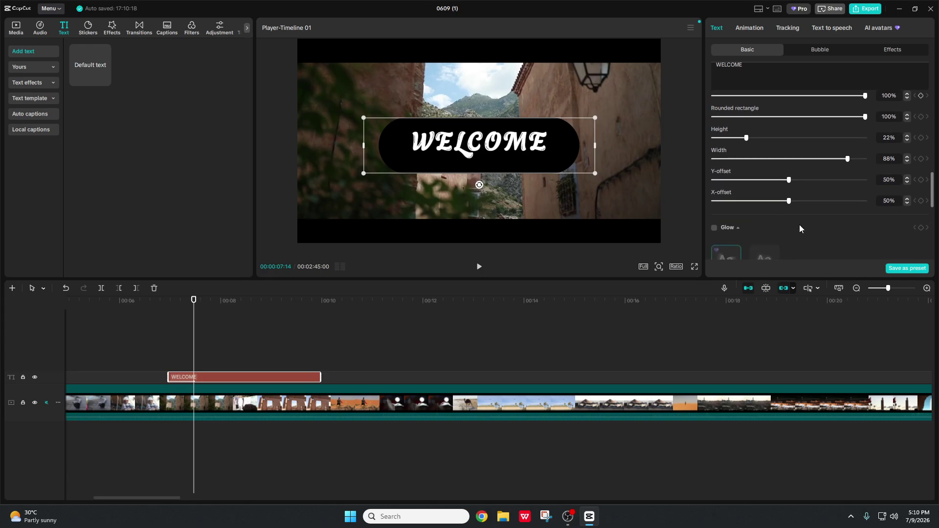
scroll(776, 215, up, 2)
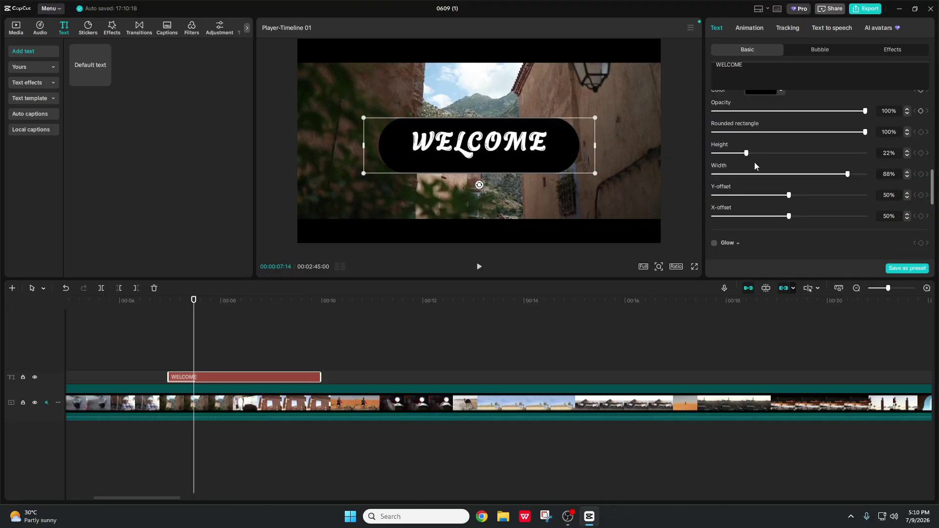
scroll(778, 215, down, 2)
scroll(798, 217, up, 1)
drag(791, 204, 793, 211)
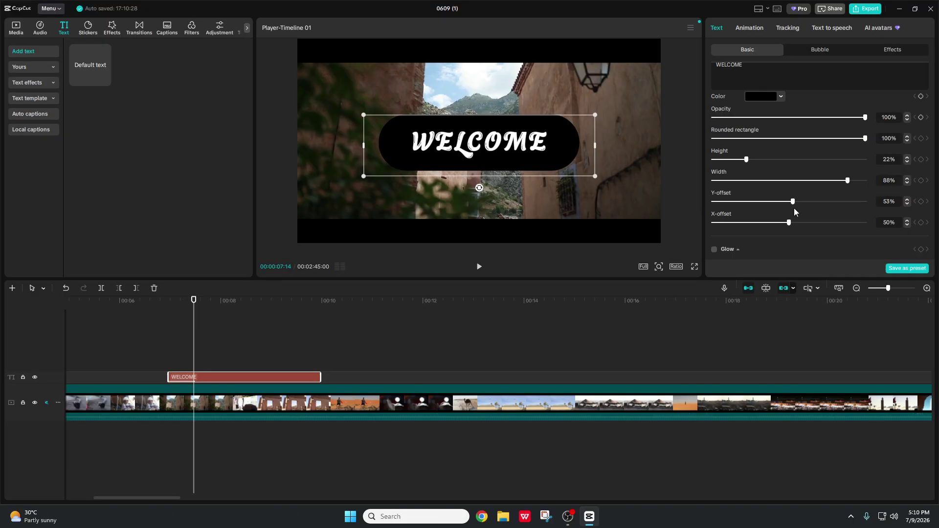
scroll(788, 157, up, 3)
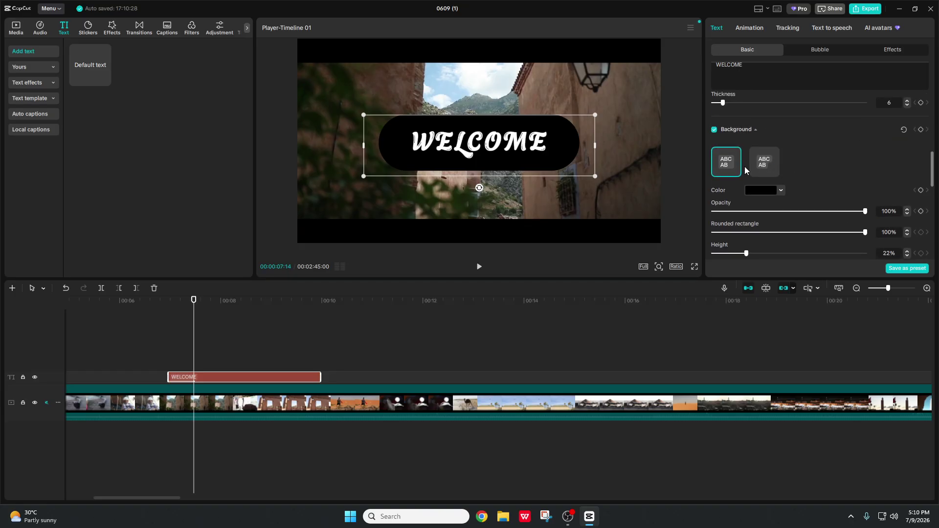
click(779, 191)
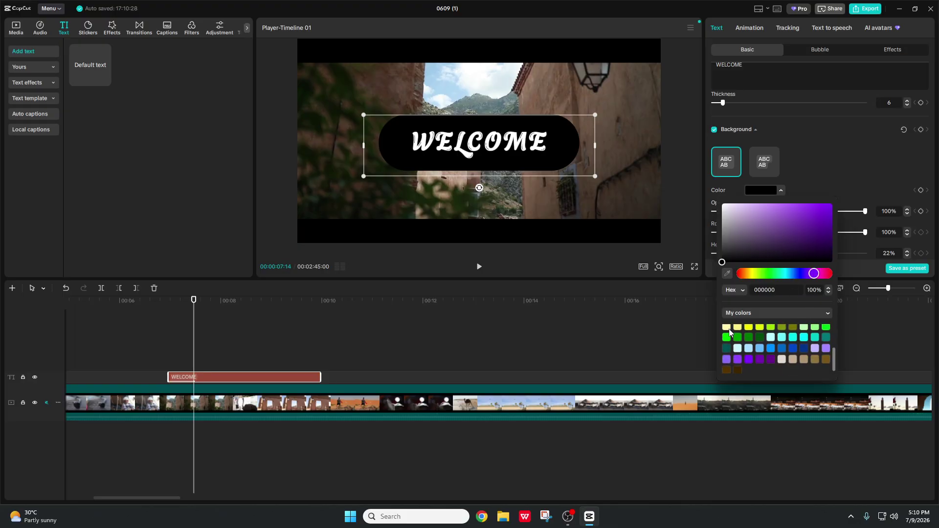
click(856, 148)
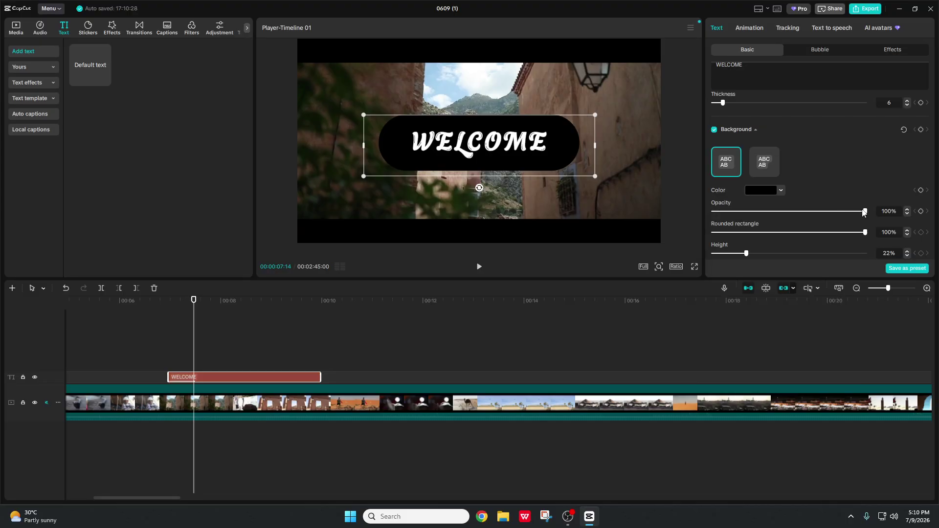
Enable a glow on the WELCOME title, compare the two glow styles and choose the second one.
scroll(862, 210, down, 5)
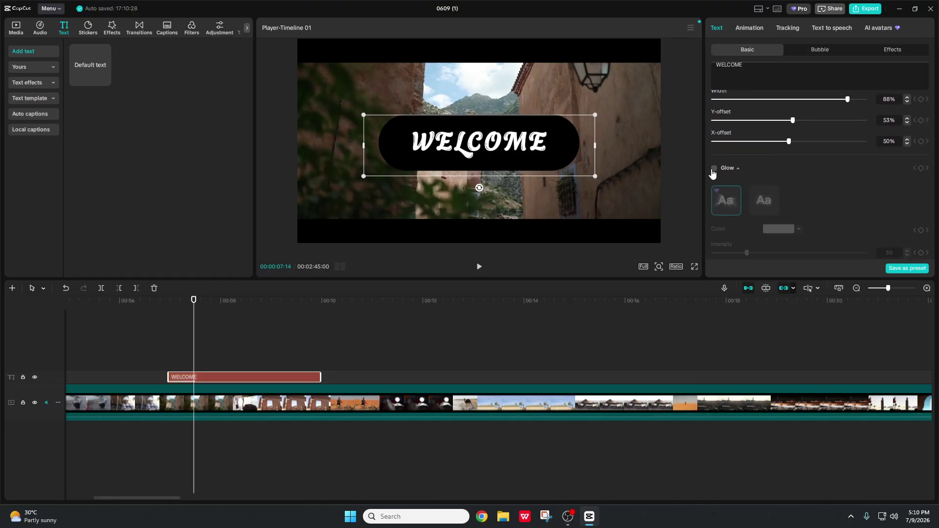
click(714, 169)
scroll(820, 187, down, 1)
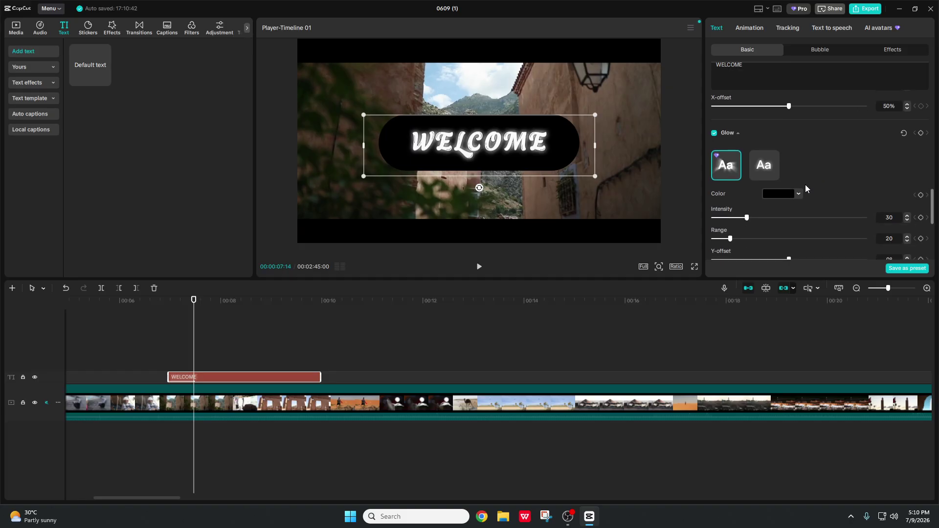
click(770, 167)
scroll(797, 157, down, 1)
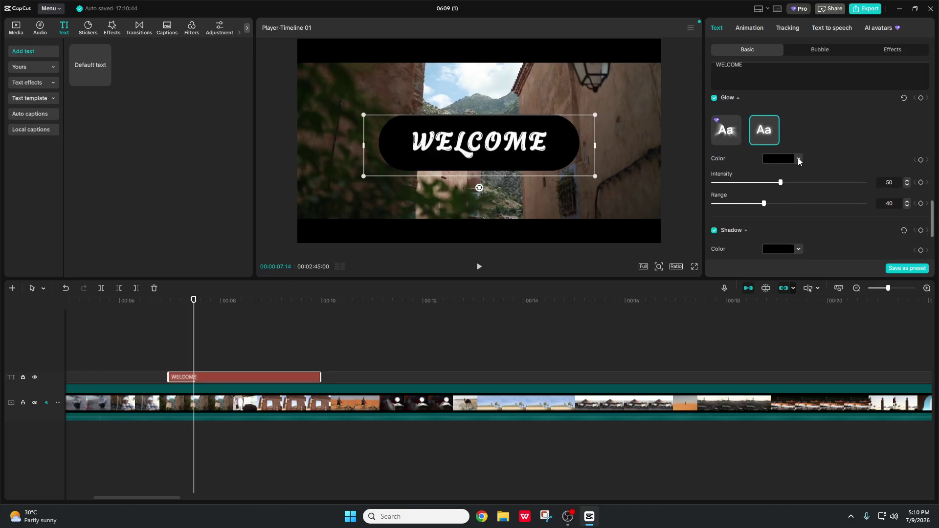
click(735, 131)
click(763, 131)
Color the title's glow dark red and set its intensity to 44 and range to 84.
drag(780, 182, 868, 183)
drag(801, 206, 869, 205)
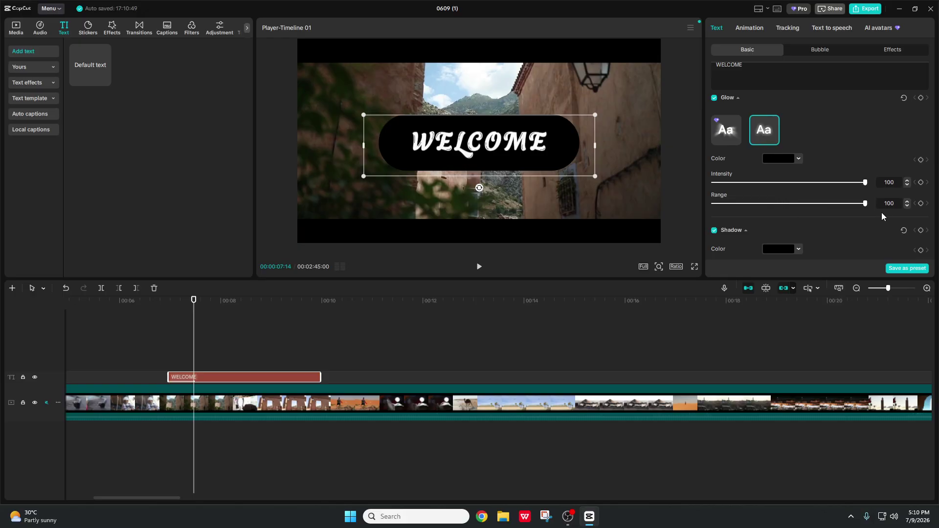
click(797, 158)
mouse_move(764, 196)
mouse_down()
mouse_move(738, 178)
mouse_move(780, 202)
mouse_move(808, 203)
mouse_move(813, 182)
mouse_move(771, 194)
mouse_up()
click(817, 144)
scroll(779, 188, up, 1)
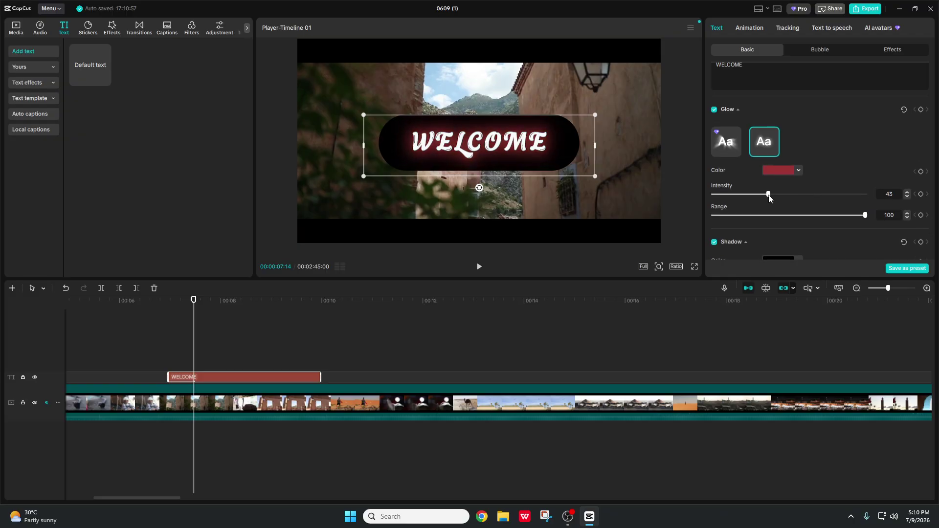
click(813, 215)
Try different shadow opacities on the WELCOME title, and switch its shadow off and back on.
scroll(858, 212, down, 4)
drag(742, 156, 866, 157)
click(715, 114)
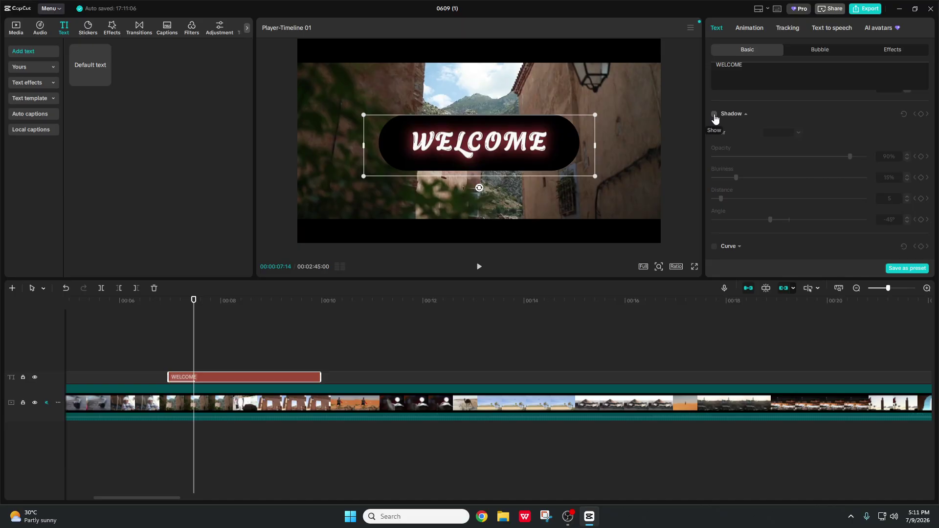
click(714, 114)
Turn off both the glow and the background of the WELCOME title.
scroll(714, 117, up, 2)
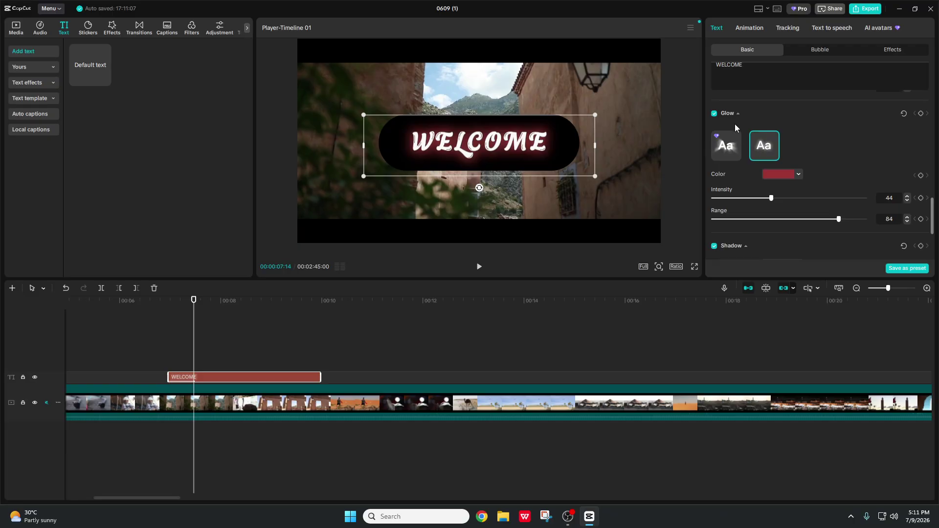
click(714, 114)
scroll(766, 155, down, 6)
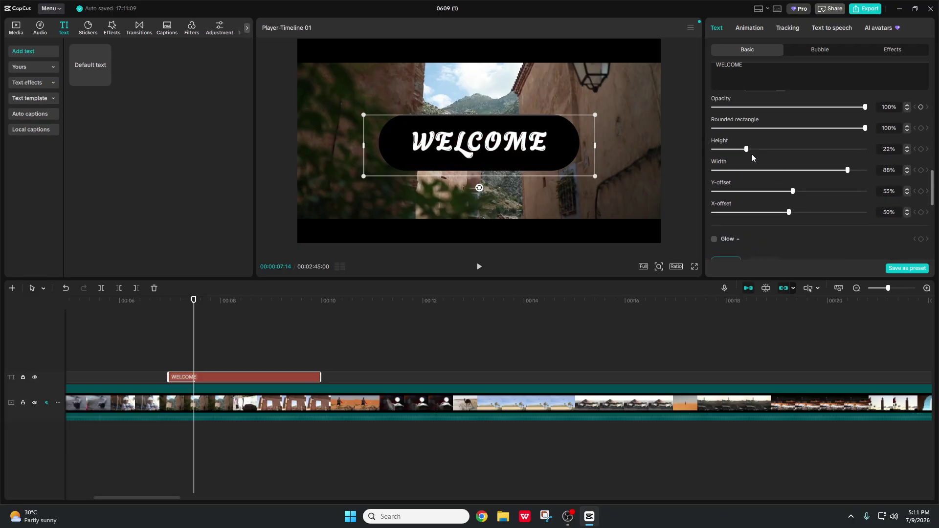
scroll(752, 154, up, 2)
scroll(723, 131, up, 2)
click(714, 143)
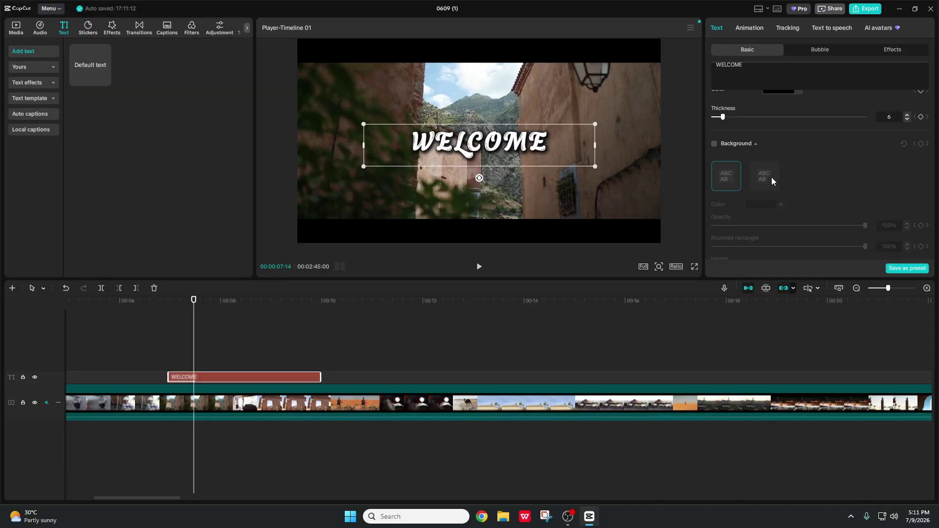
Scale the WELCOME title up to 120%.
scroll(753, 167, up, 8)
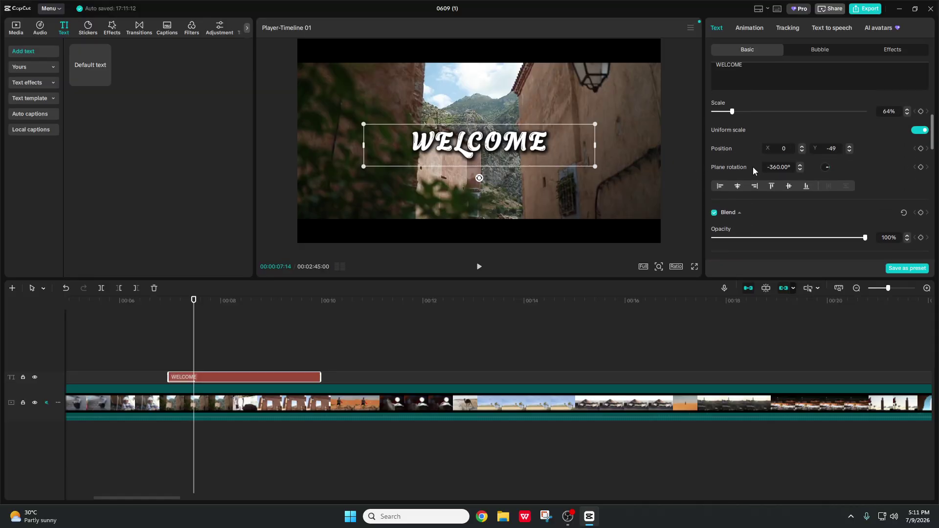
scroll(736, 245, down, 3)
drag(742, 204, 748, 203)
scroll(794, 206, down, 2)
scroll(794, 206, up, 4)
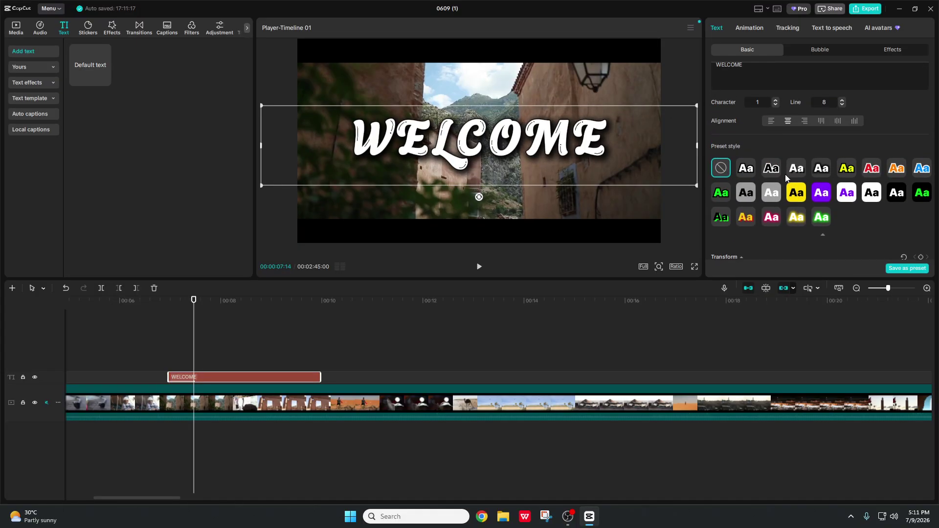
Try several preset styles on the WELCOME title and settle on the white text with a thick black outline.
scroll(786, 190, down, 5)
scroll(788, 202, up, 2)
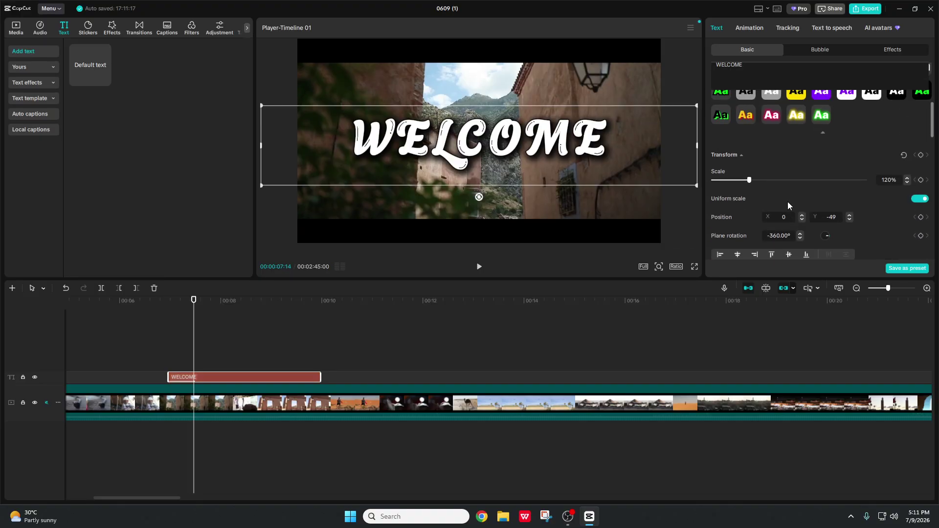
scroll(787, 204, up, 5)
scroll(731, 157, down, 2)
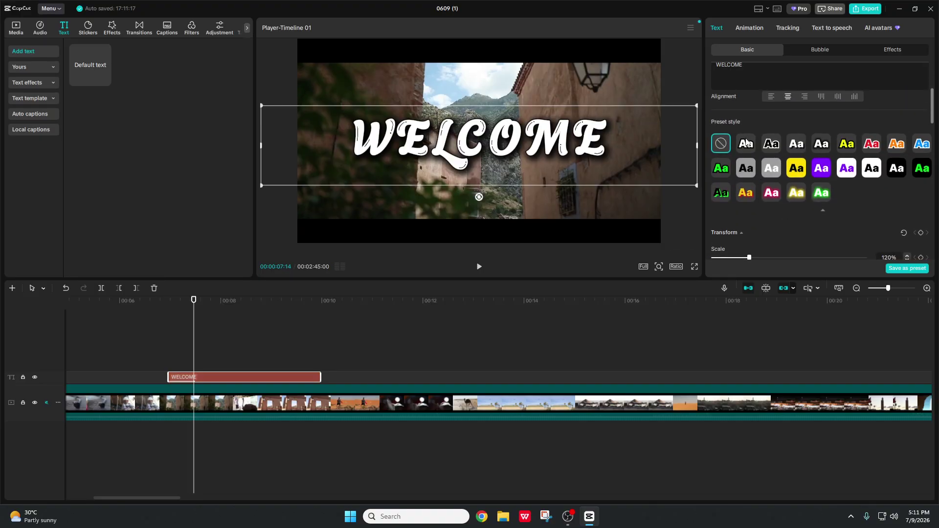
click(745, 143)
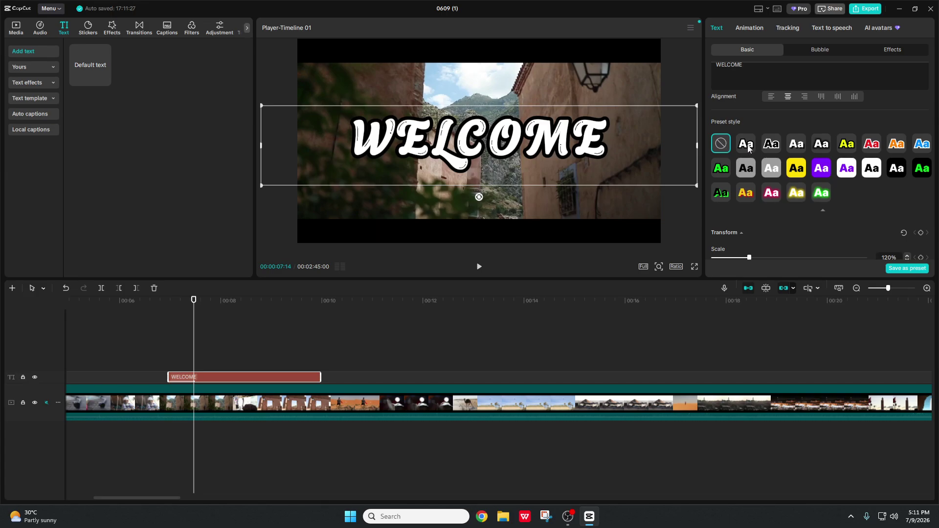
click(763, 146)
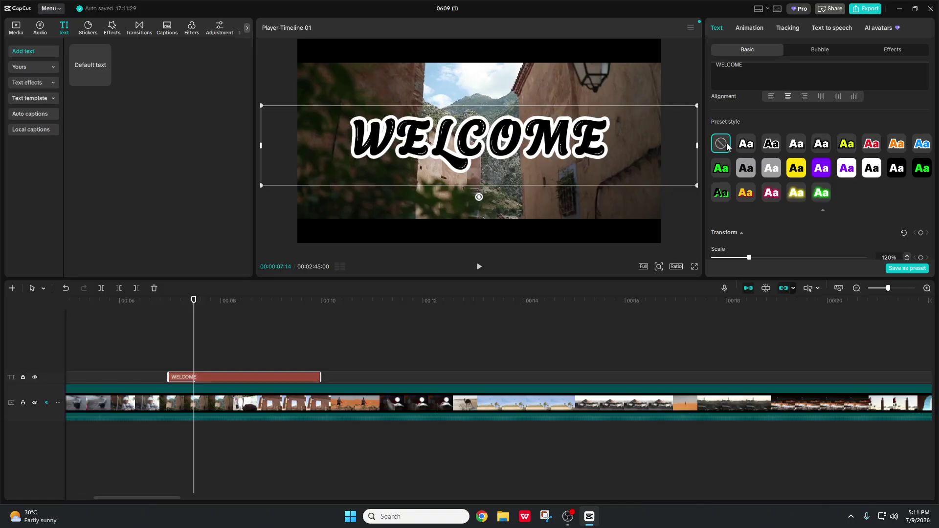
click(744, 191)
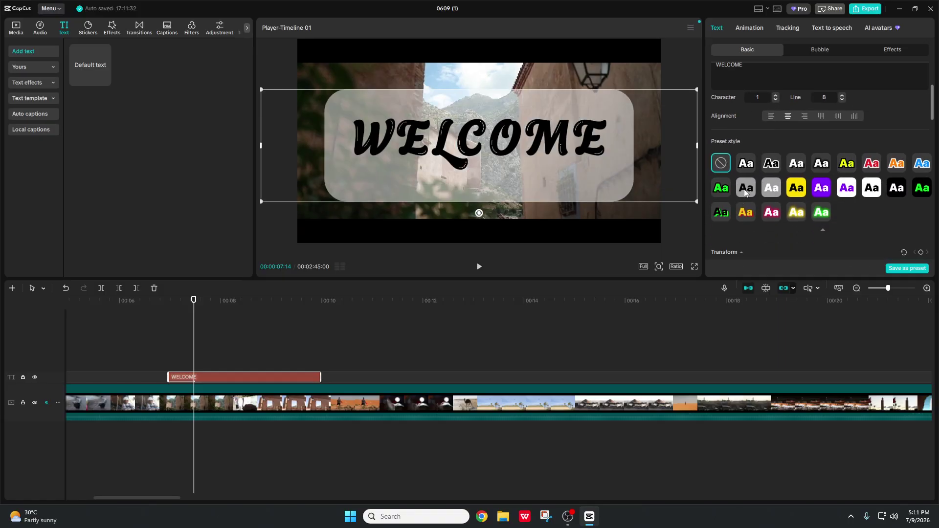
click(746, 163)
Toggle the WELCOME title's shadow to compare the look with and without it, leaving the shadow enabled.
scroll(793, 183, down, 5)
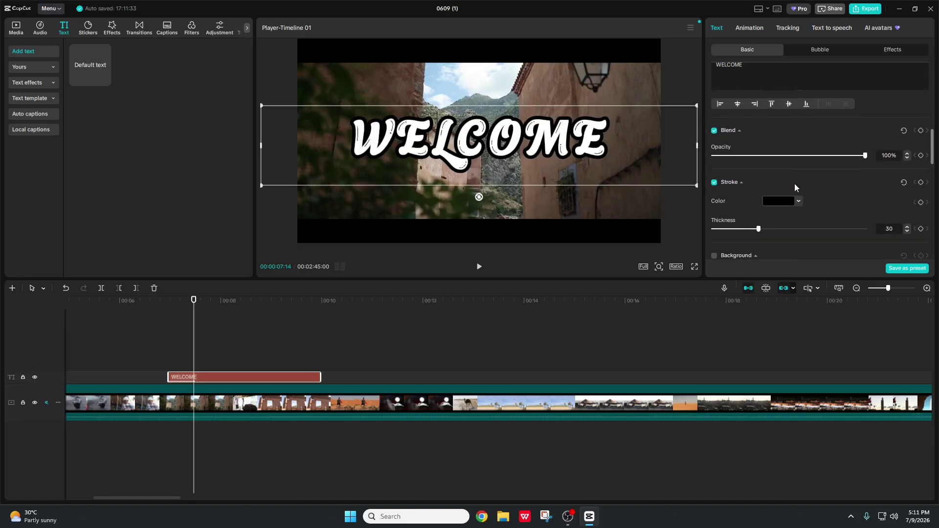
scroll(795, 183, down, 8)
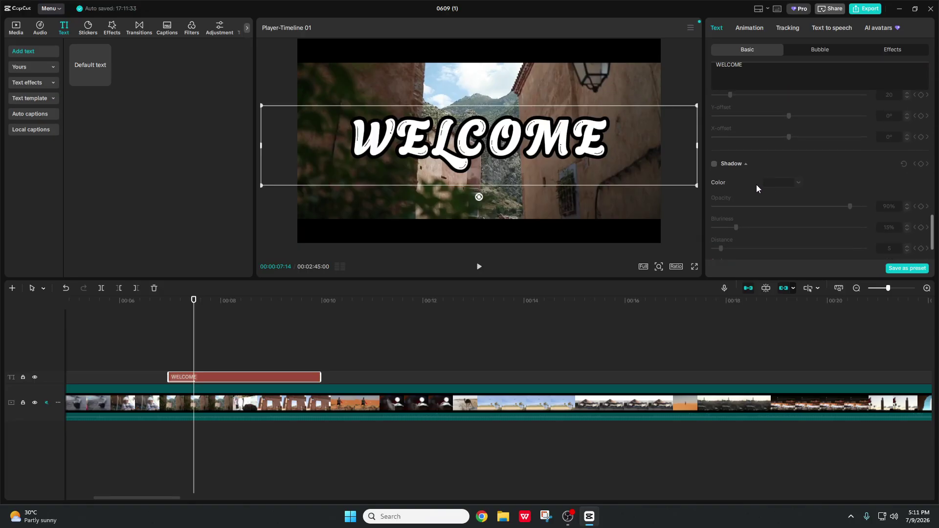
click(714, 159)
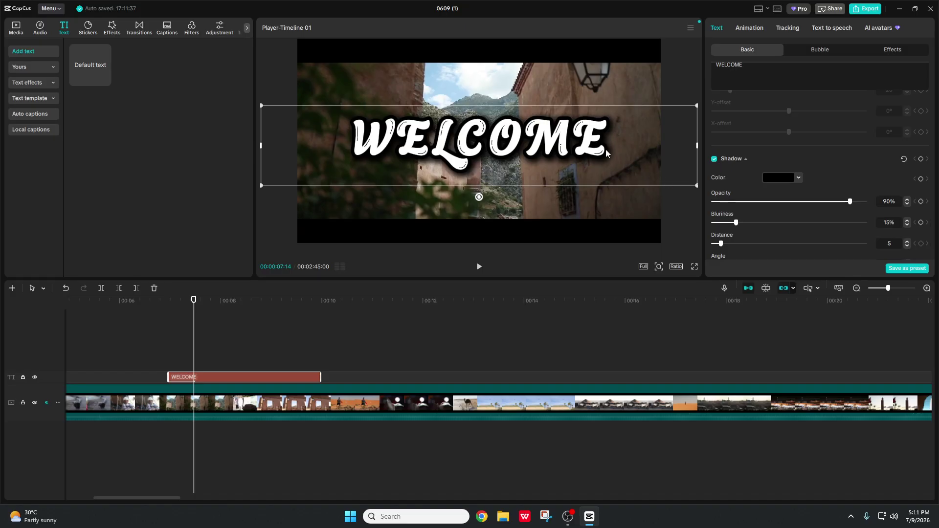
click(714, 158)
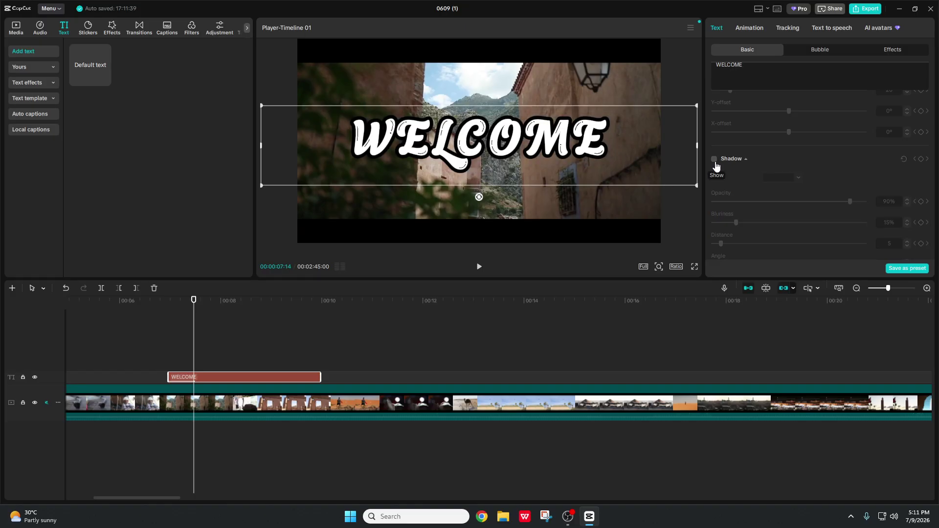
click(715, 161)
click(714, 161)
click(715, 160)
Set the title's shadow to 77% opacity, 34% blurriness, distance 17 and angle 14°.
drag(791, 204, 735, 204)
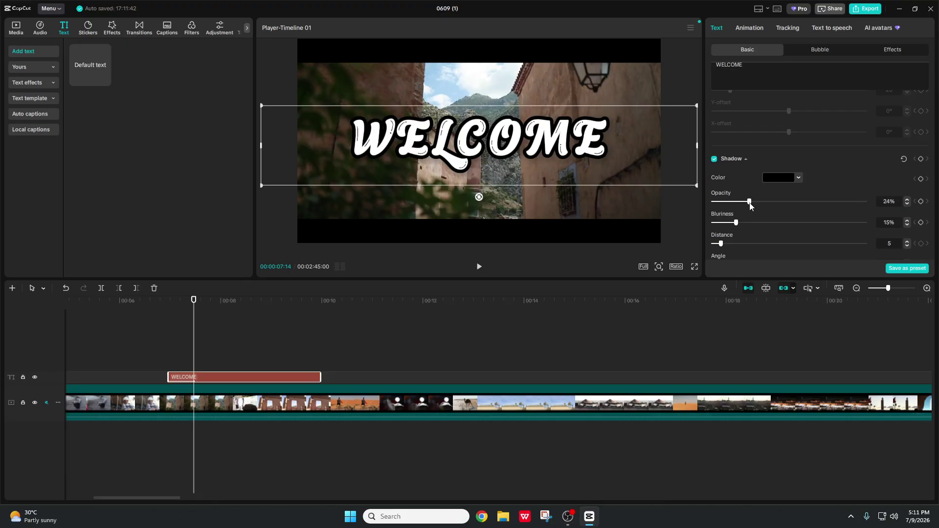
scroll(764, 200, down, 2)
drag(743, 178, 797, 156)
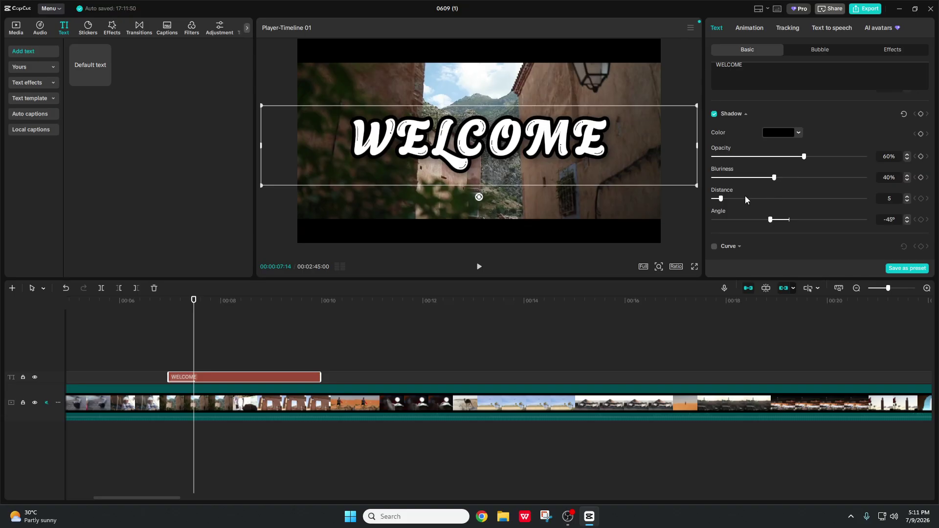
drag(745, 198, 792, 210)
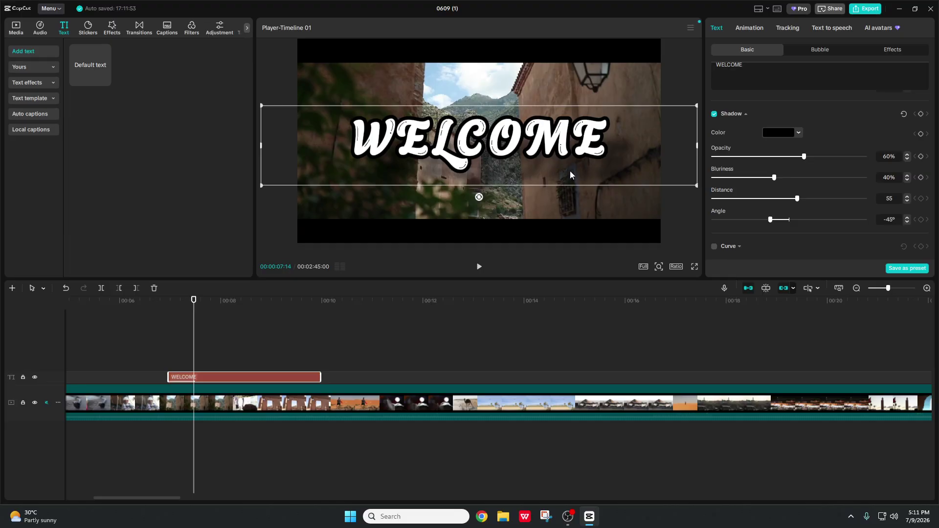
drag(797, 198, 824, 206)
drag(790, 178, 802, 177)
drag(803, 156, 736, 199)
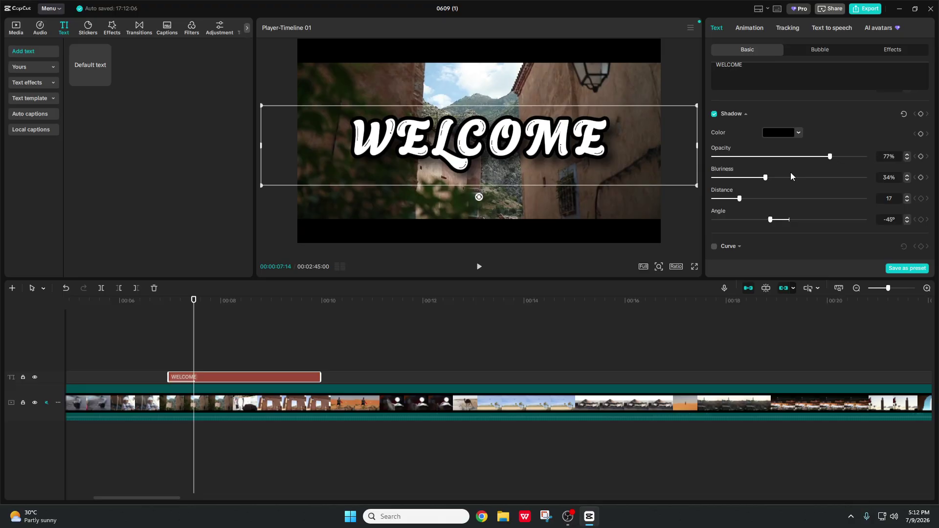
drag(770, 220, 794, 230)
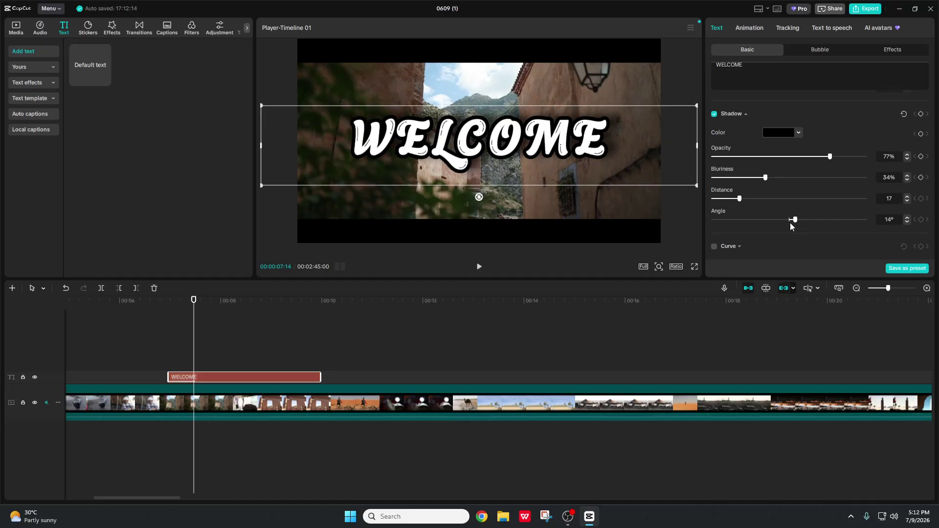
Enable the curve on the WELCOME title and set its strength to 0°.
click(714, 247)
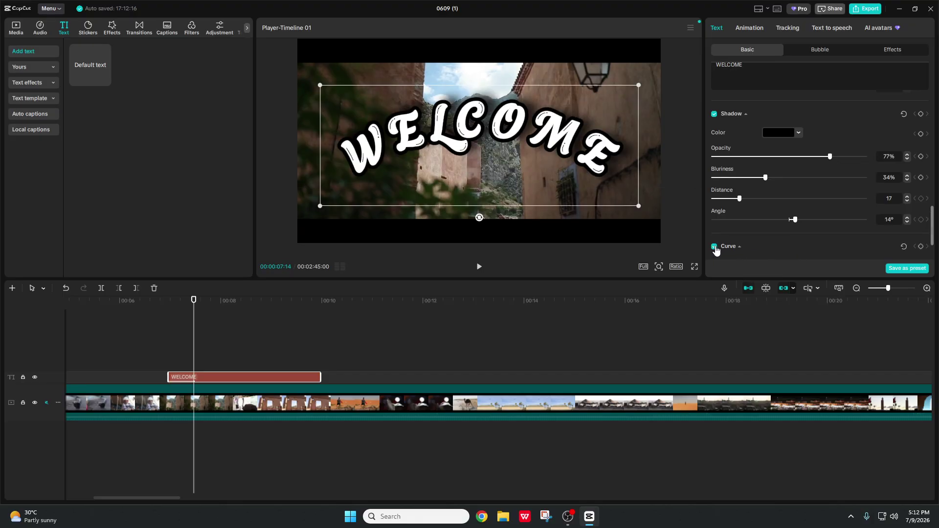
scroll(748, 228, down, 2)
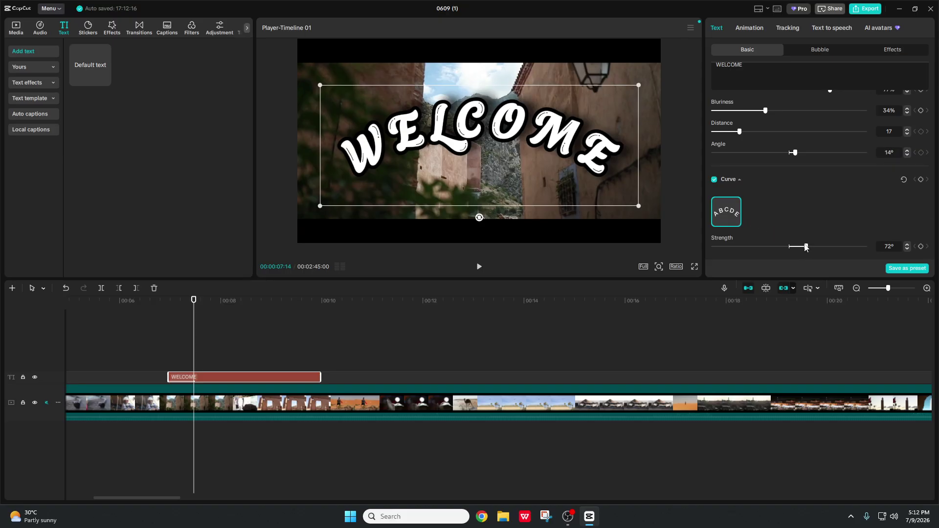
drag(806, 247, 786, 269)
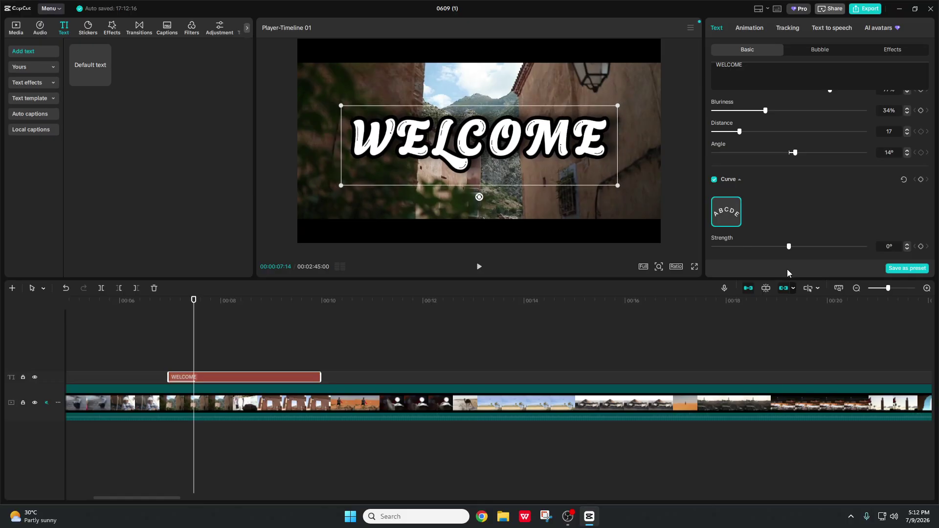
scroll(825, 208, up, 3)
scroll(825, 208, up, 8)
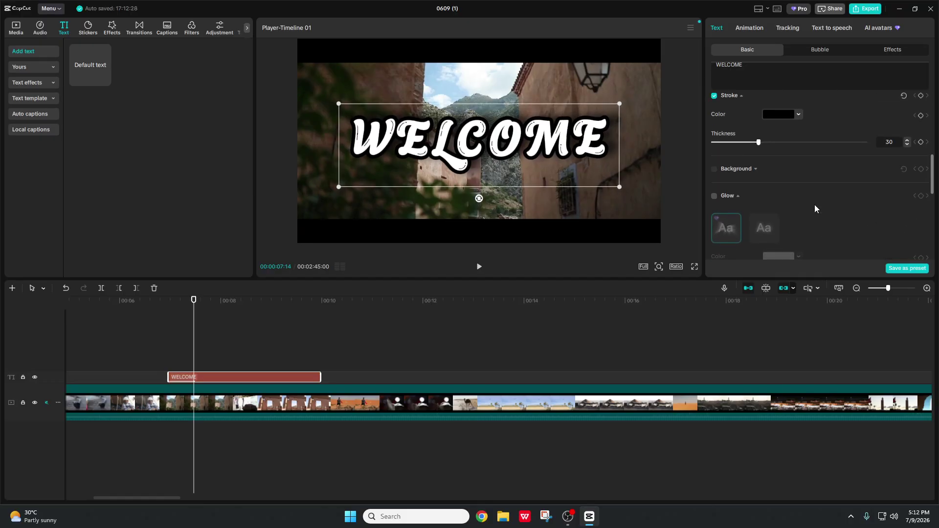
scroll(811, 203, up, 5)
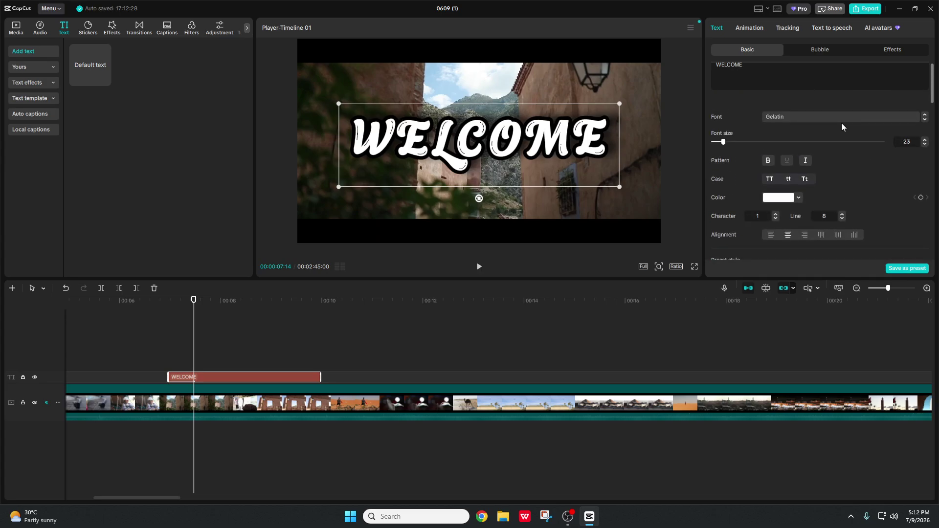
Try the dotted cloud bubble on the WELCOME title, shrink it in the preview, and switch to the tall oval speech bubble.
click(823, 51)
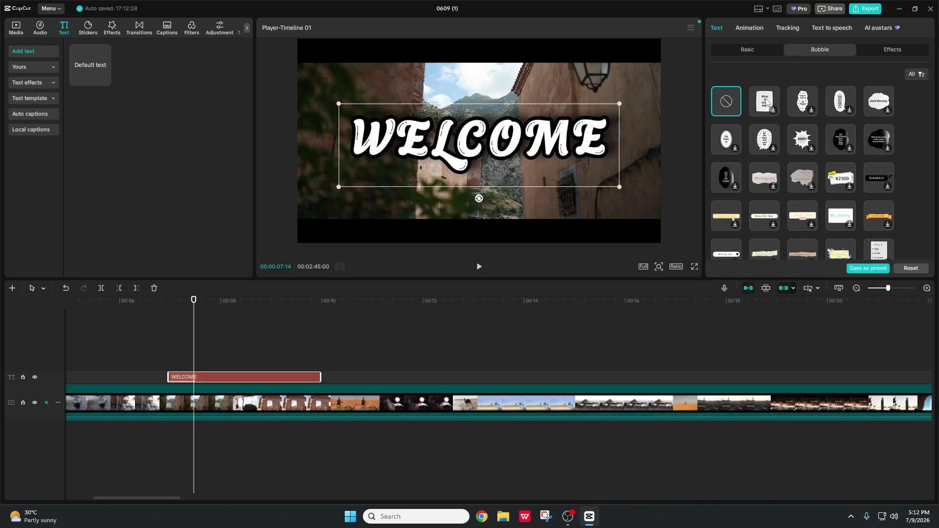
click(766, 101)
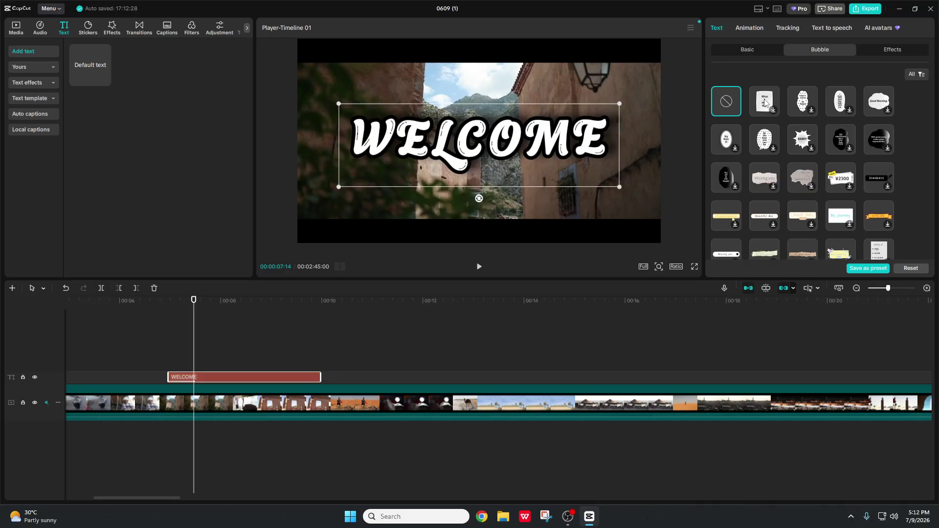
click(792, 100)
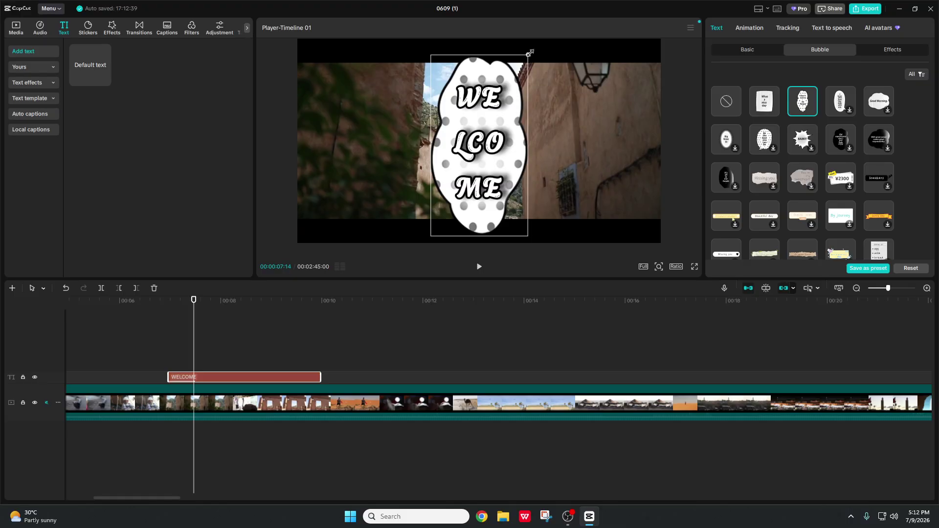
drag(528, 54, 483, 114)
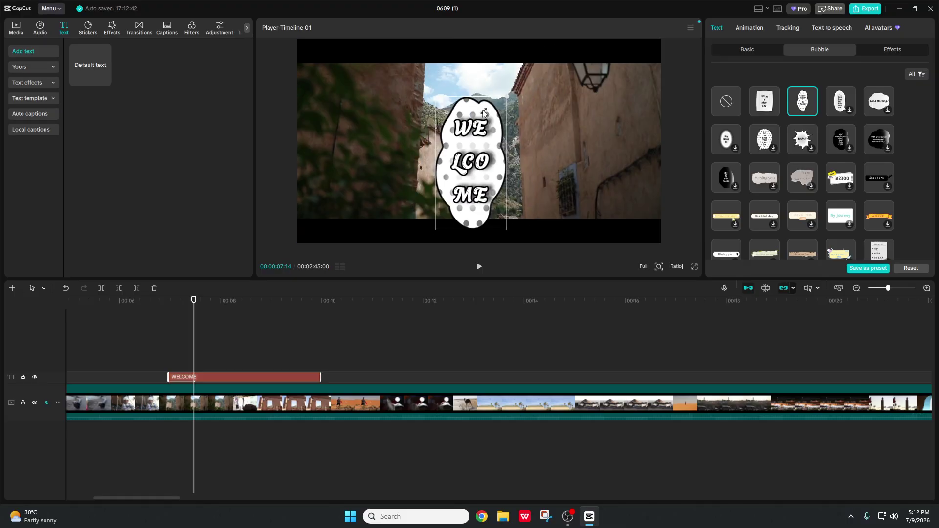
click(840, 102)
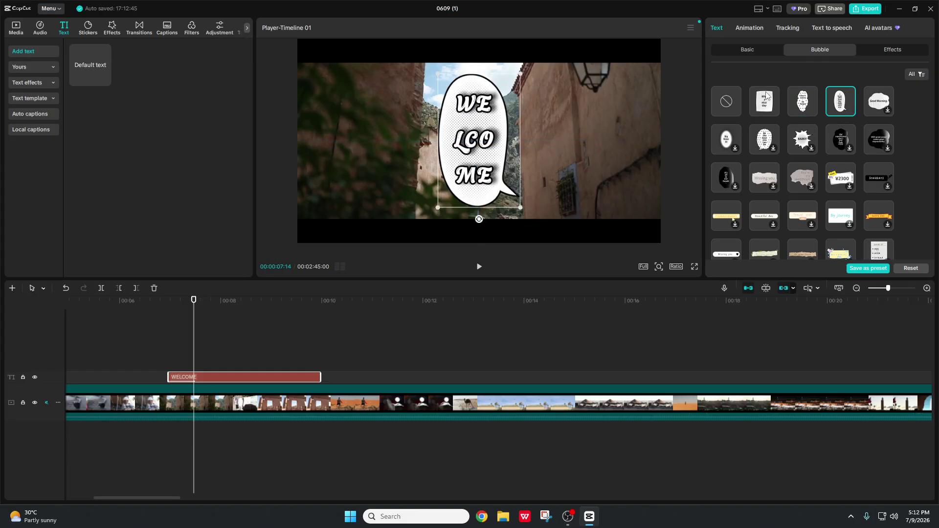
Format the title text as lowercase in the XanhMono font at size 12.
click(744, 50)
drag(731, 141, 714, 142)
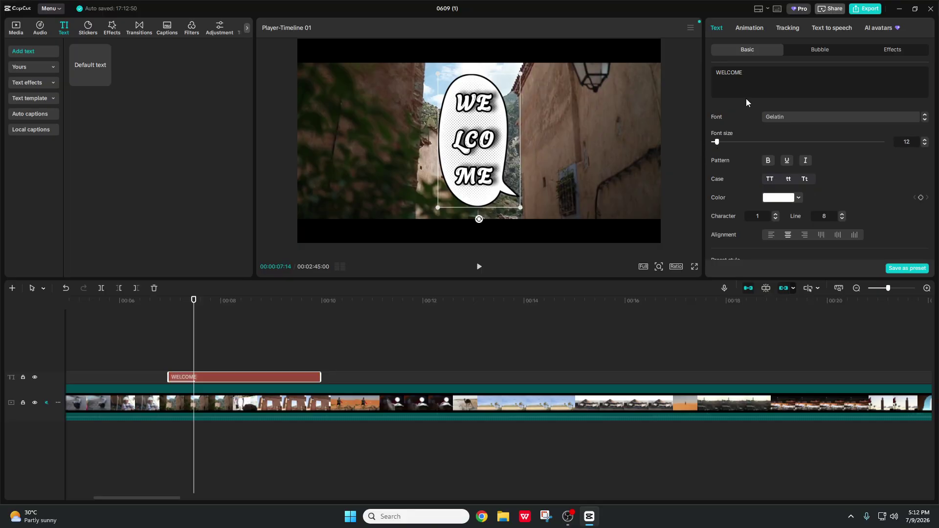
click(789, 179)
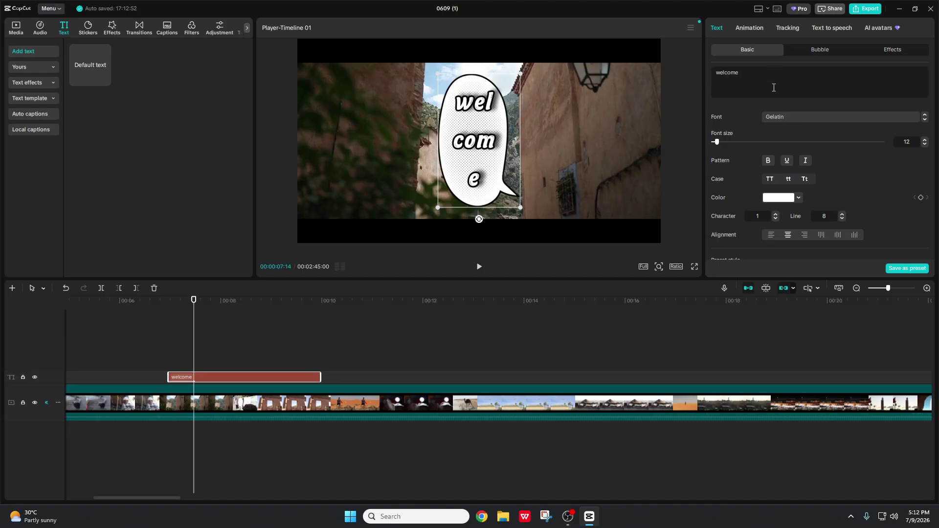
click(791, 118)
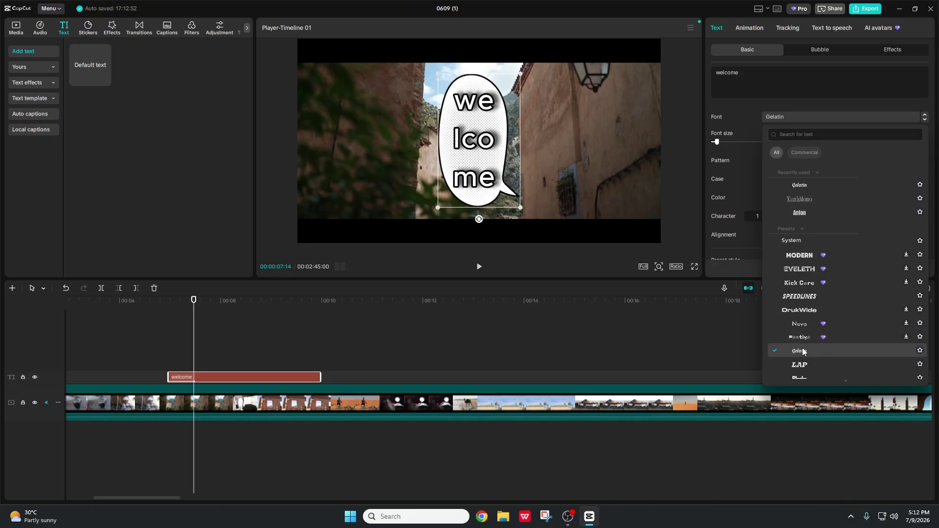
click(806, 199)
Scale the speech-bubble title down to about half its size.
scroll(798, 148, down, 5)
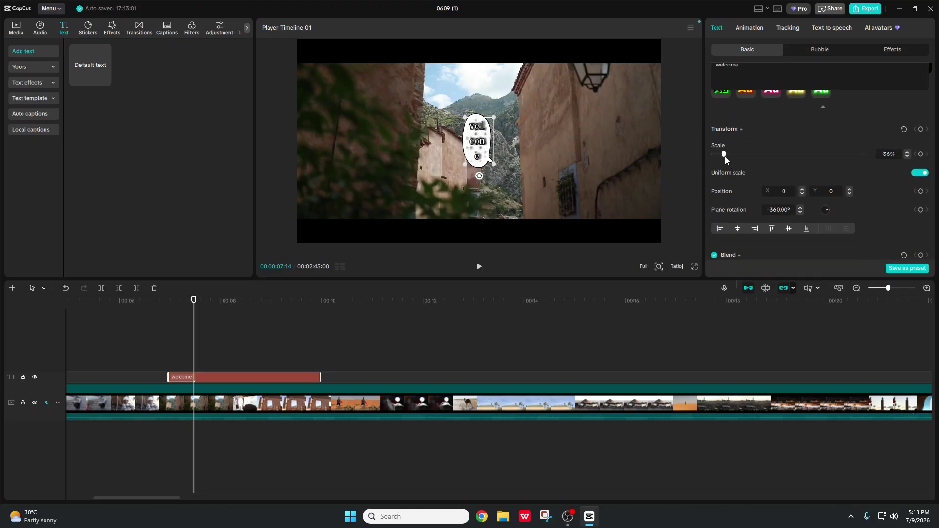
drag(724, 156, 727, 159)
scroll(761, 119, up, 3)
scroll(763, 119, up, 2)
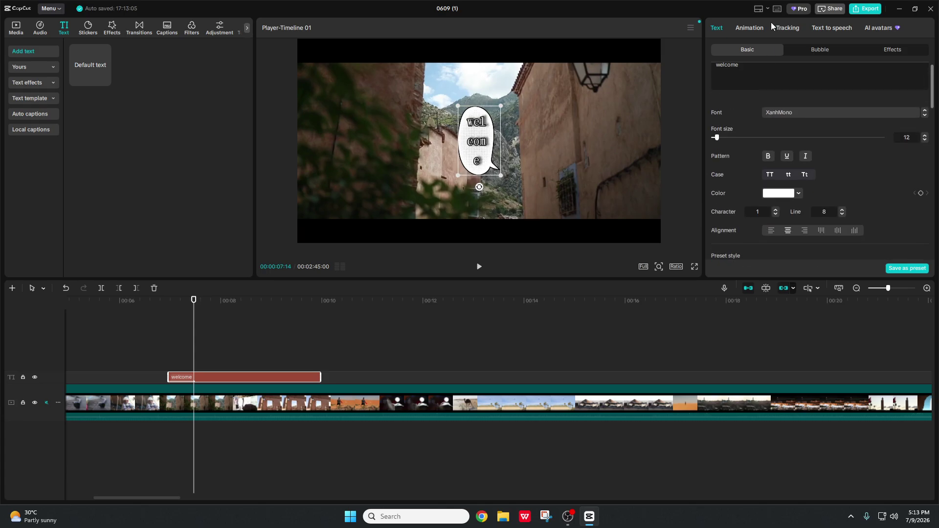
Change the title's bubble to the white starburst and enlarge it in the preview.
click(805, 50)
click(799, 142)
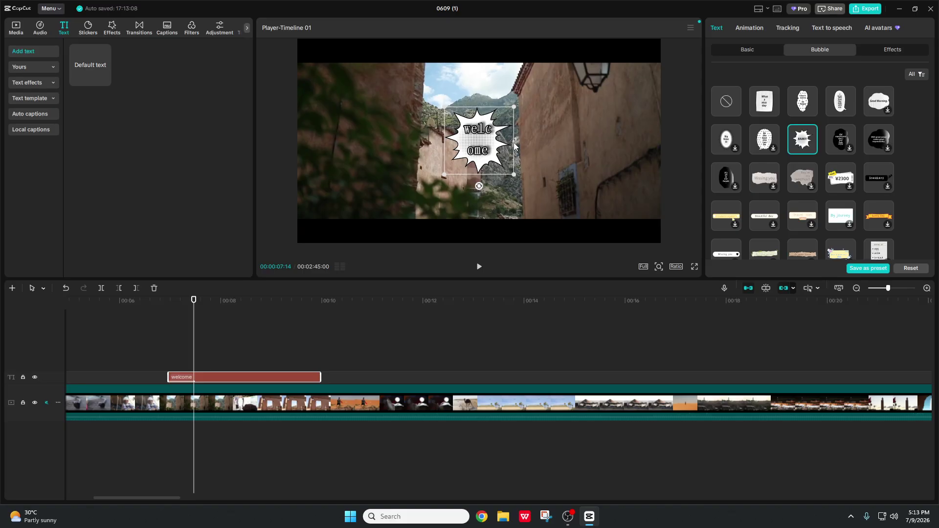
drag(514, 145, 562, 206)
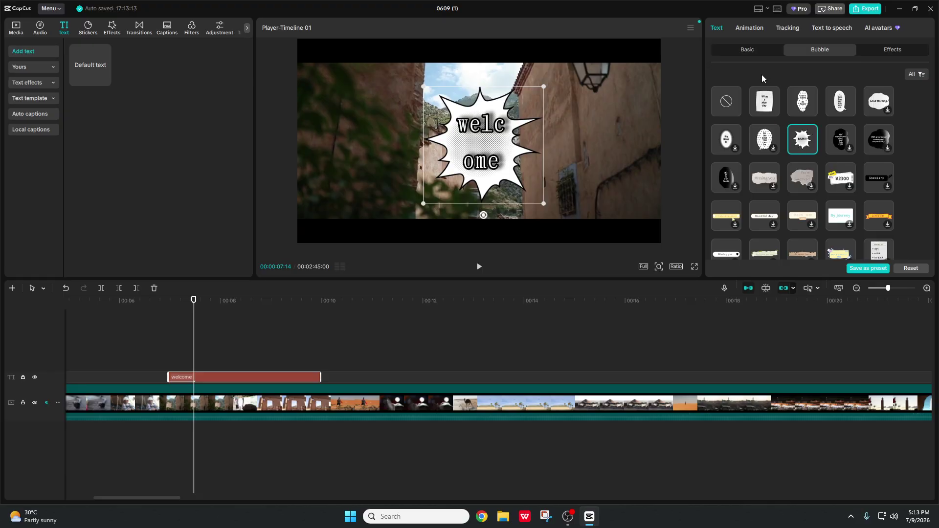
Try two black halftone bubbles on the title, followed by the light torn-paper bubble.
click(841, 139)
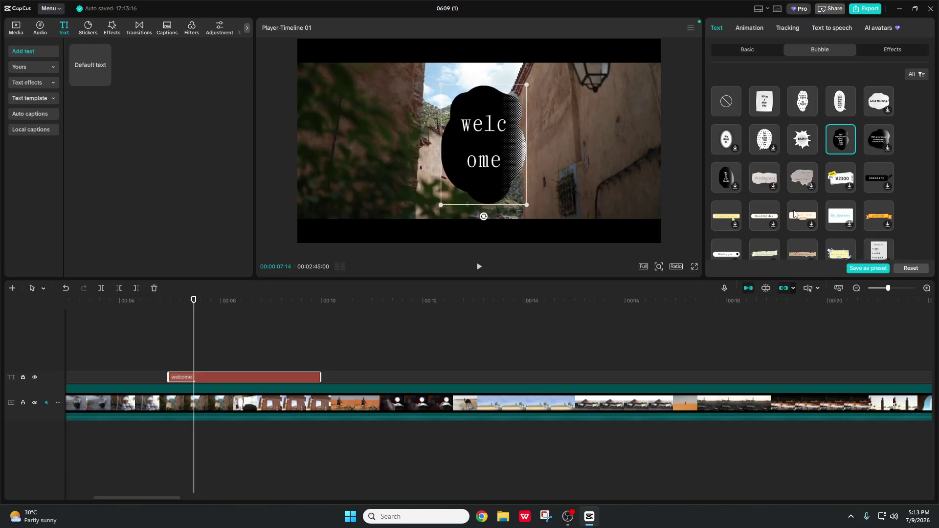
click(721, 183)
click(762, 184)
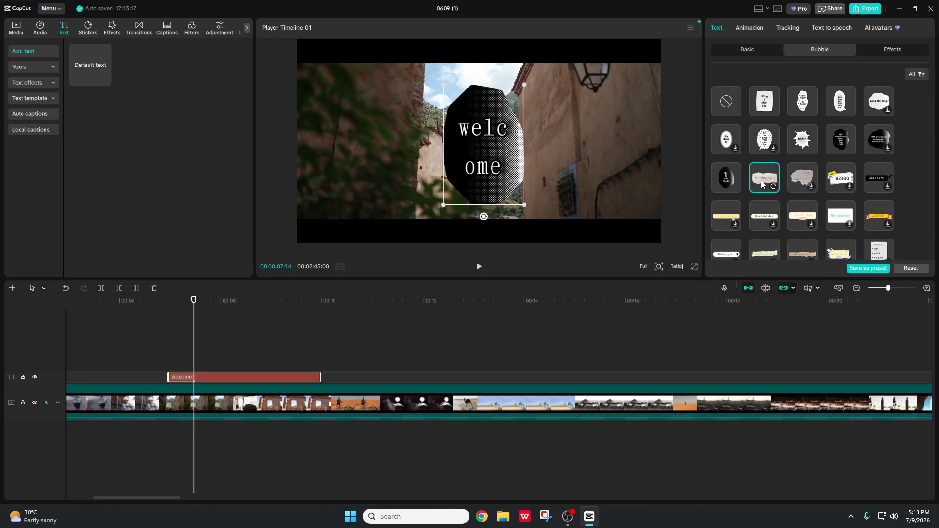
Enlarge the torn-paper bubble title, and try the sketched black pentagon bubble and the white exclamation burst bubble.
drag(544, 174, 561, 183)
scroll(824, 166, down, 10)
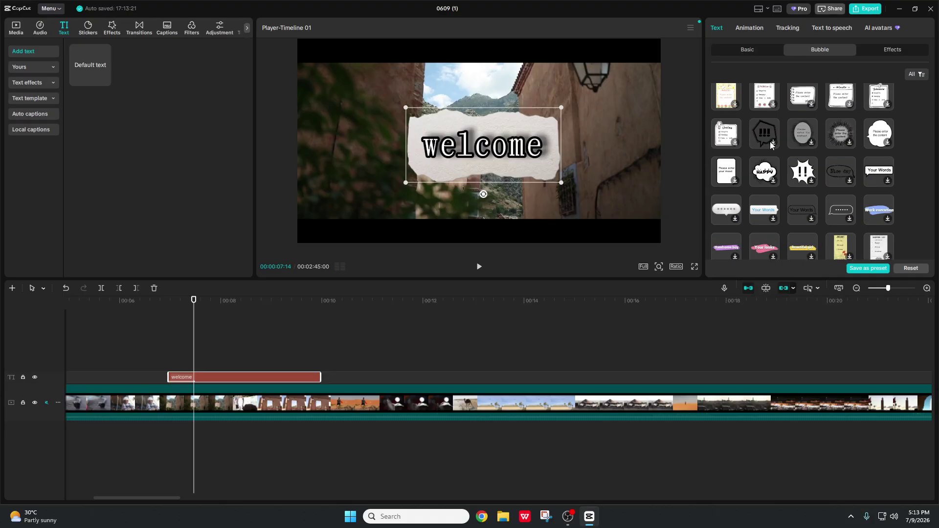
click(763, 131)
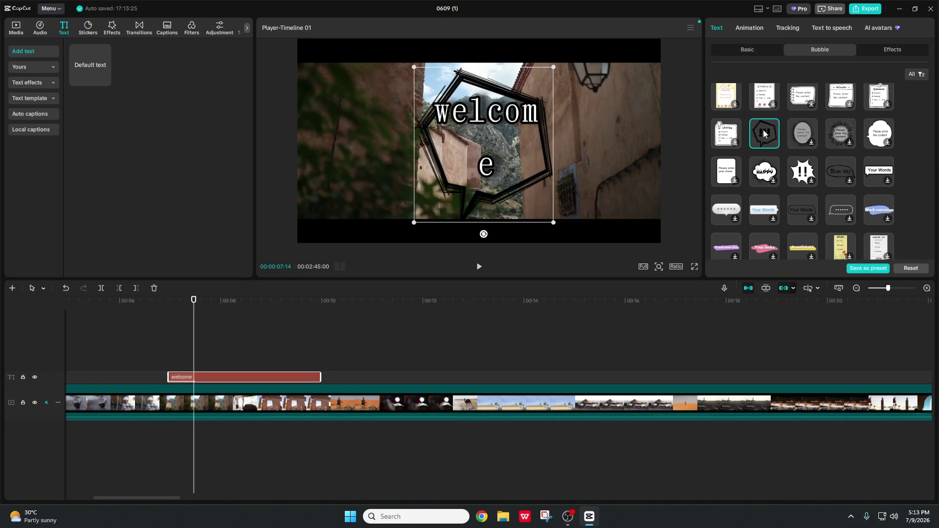
click(810, 169)
scroll(802, 176, down, 5)
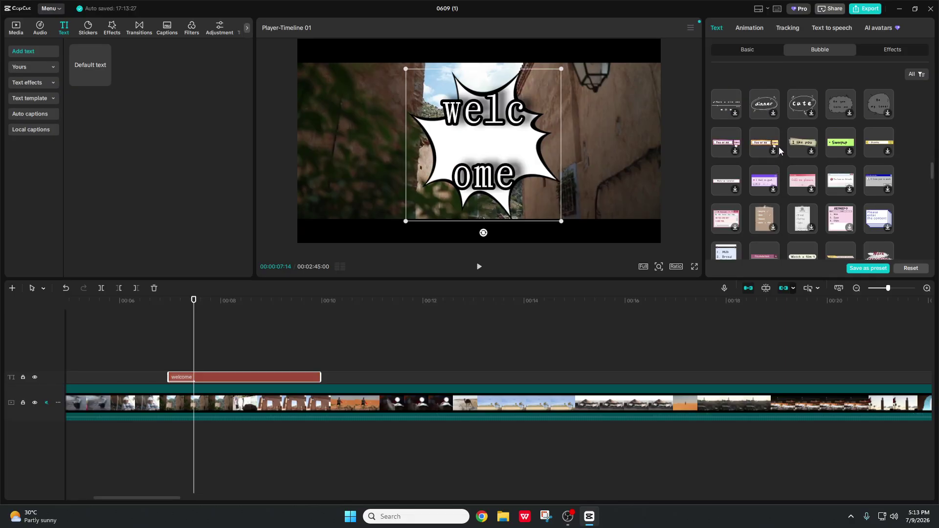
Try the beige tape bubble on the title, followed by the blue whale bubble.
click(794, 147)
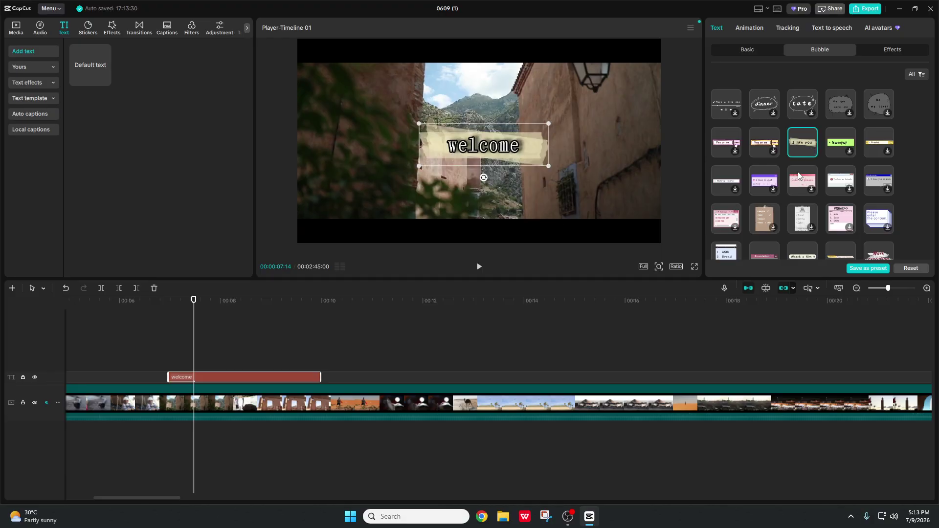
scroll(797, 156, down, 5)
click(798, 163)
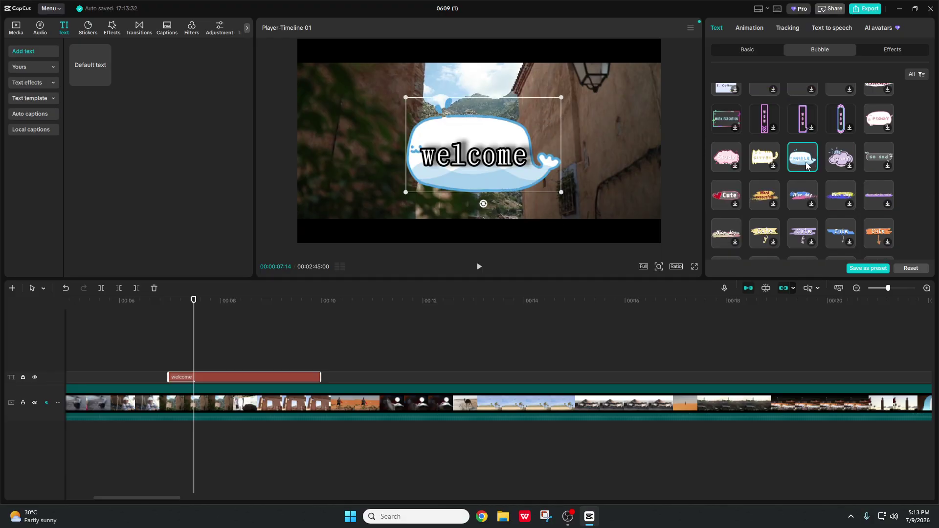
scroll(805, 163, up, 10)
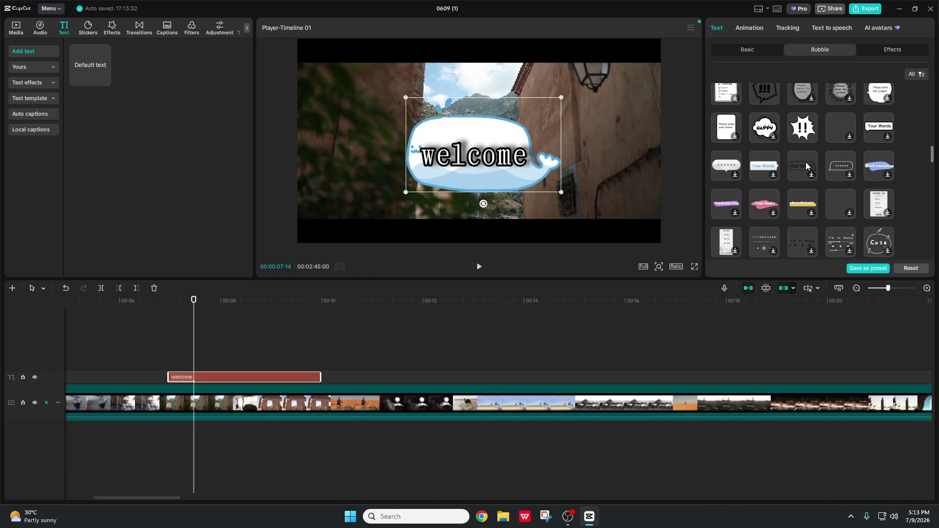
Try the yellow text effect with a dark outline on the title, followed by the white one with a green outline.
click(892, 50)
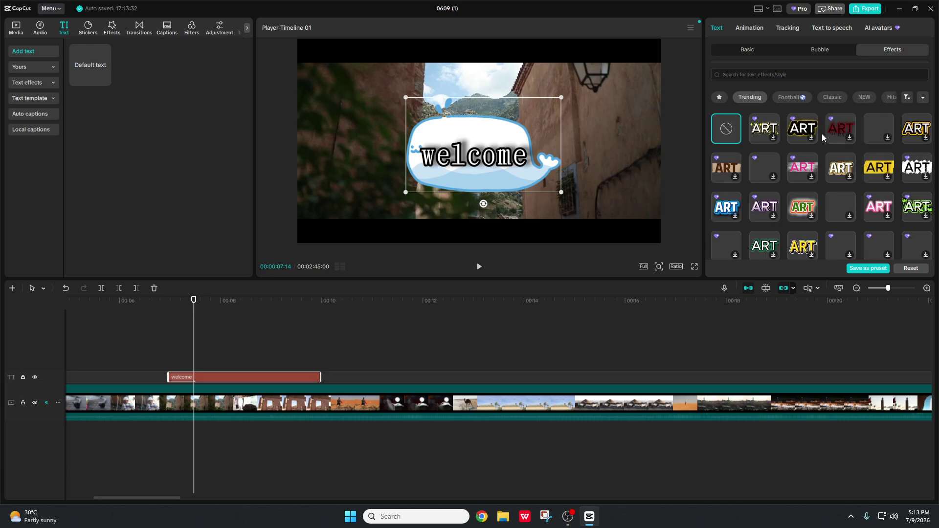
scroll(873, 198, down, 2)
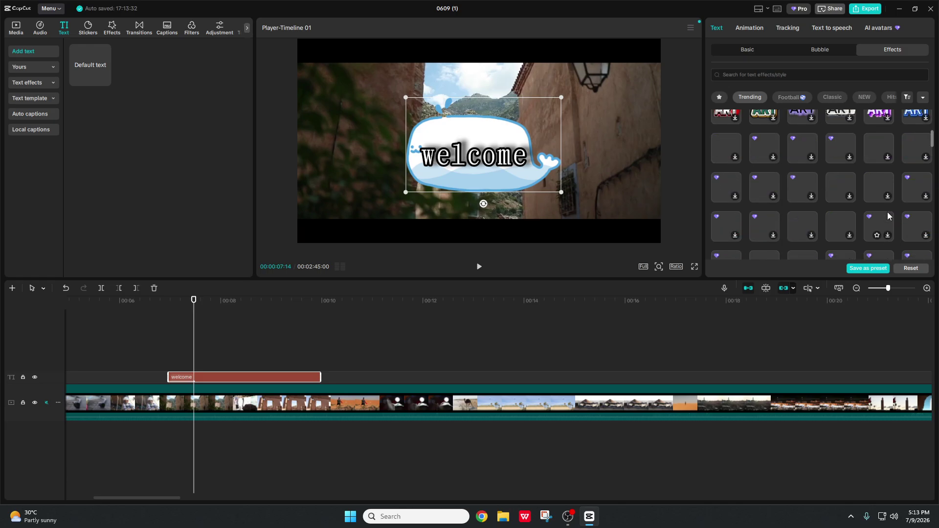
click(797, 164)
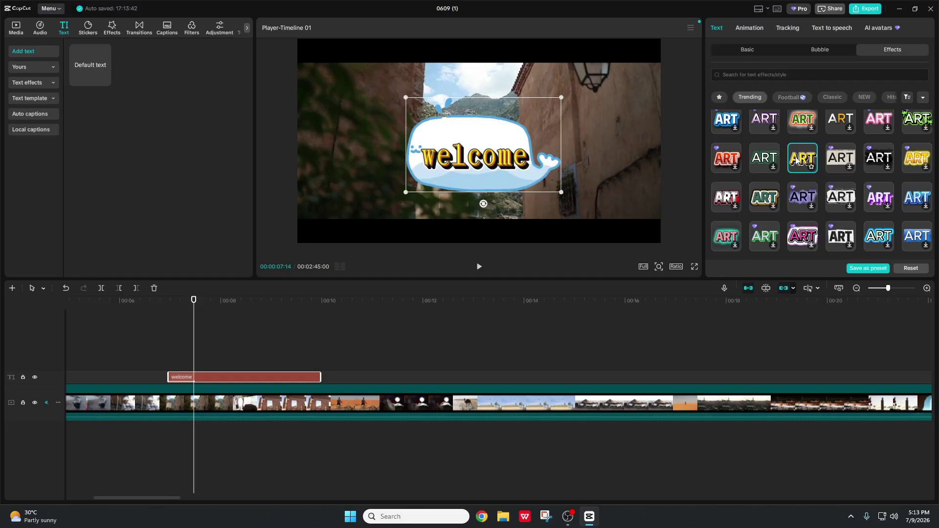
click(759, 158)
scroll(770, 134, up, 1)
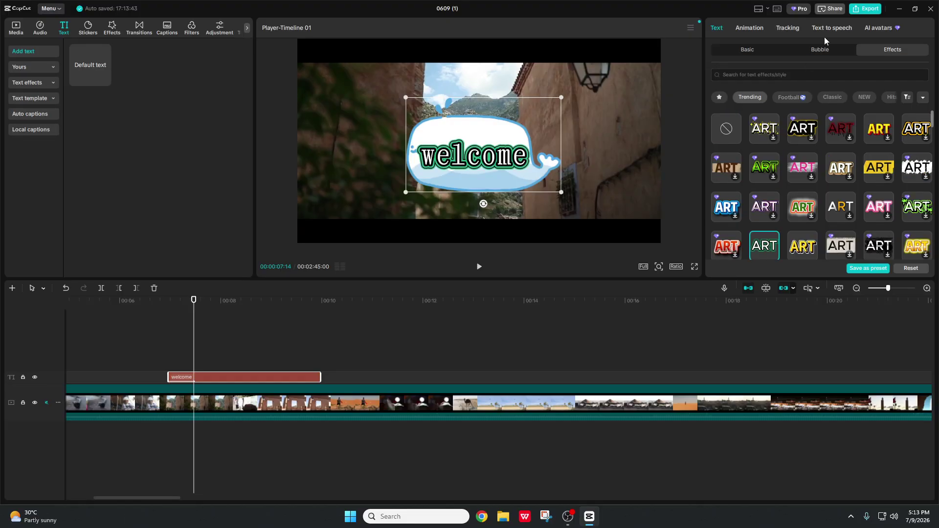
Remove the title's bubble and apply the text effect with black letters on white paper cutouts.
click(821, 50)
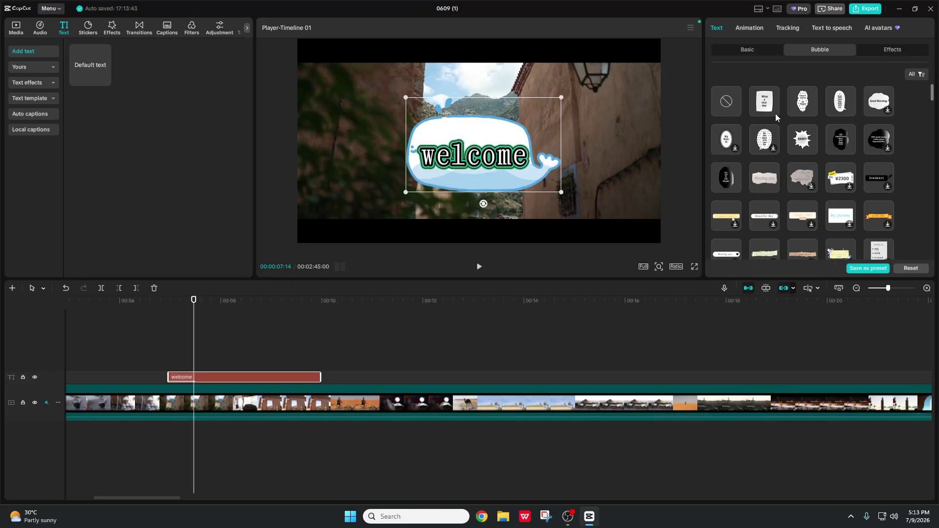
click(878, 51)
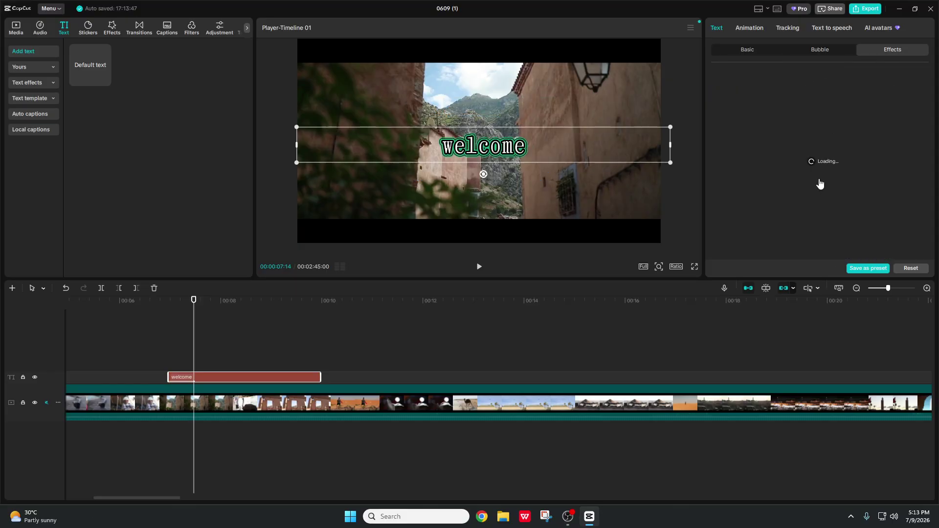
scroll(817, 178, down, 2)
scroll(818, 174, down, 1)
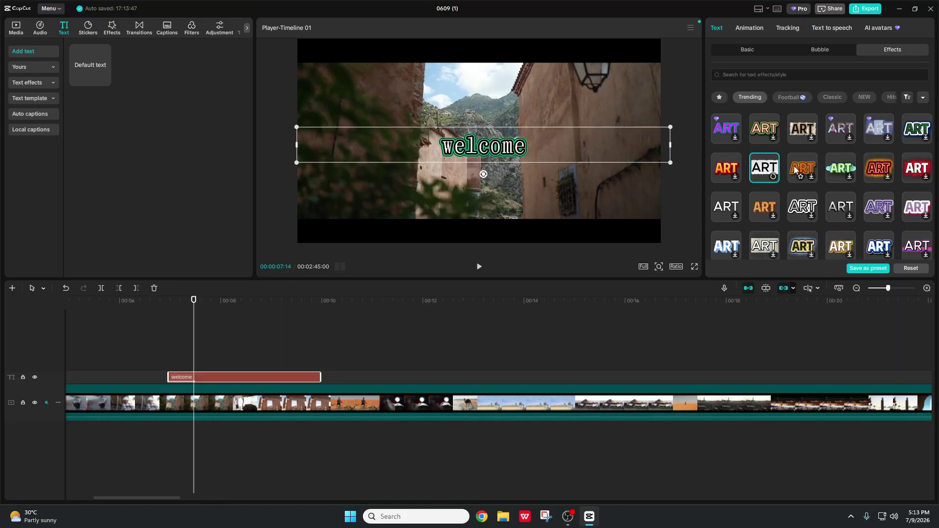
click(796, 170)
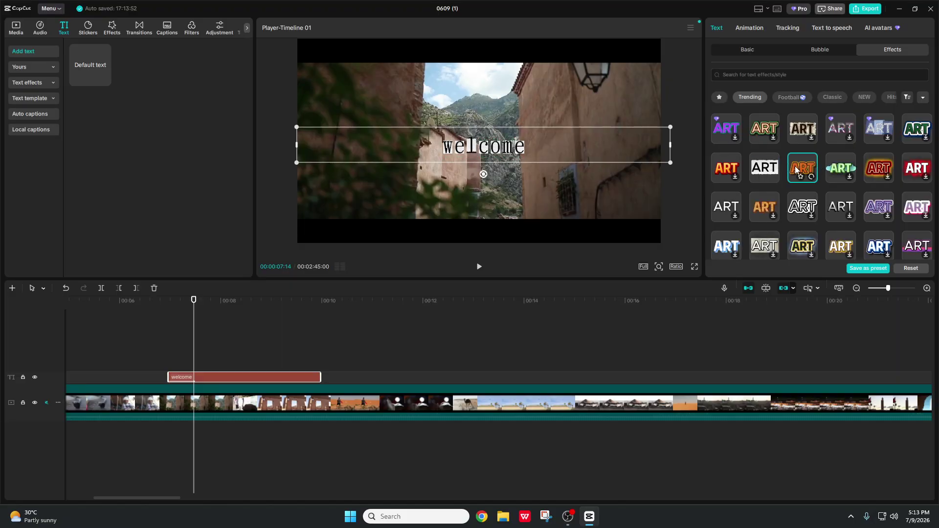
click(759, 167)
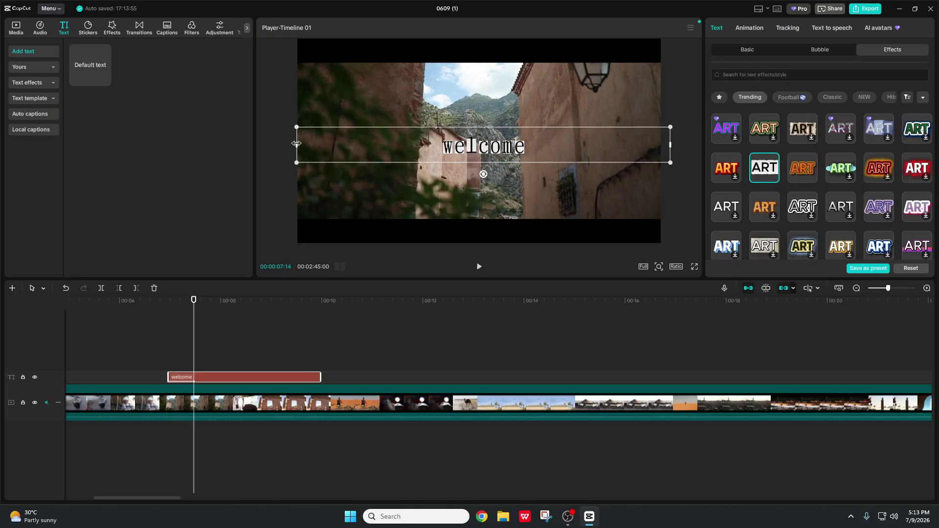
Enlarge the title to more than twice its size and position it near the center of the frame.
drag(296, 143, 242, 225)
drag(514, 167, 444, 160)
scroll(850, 192, down, 5)
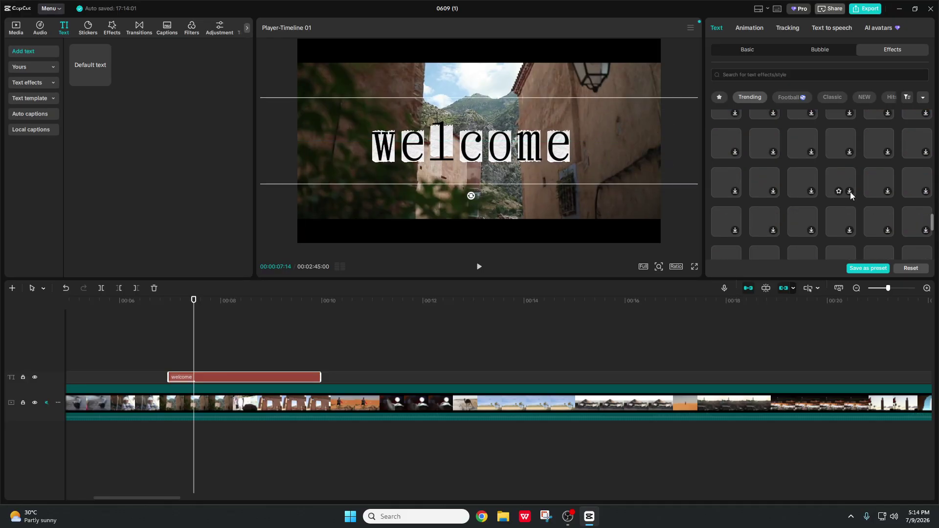
Look through the title's basic formatting, tracking, text-to-speech and AI avatar options.
click(764, 54)
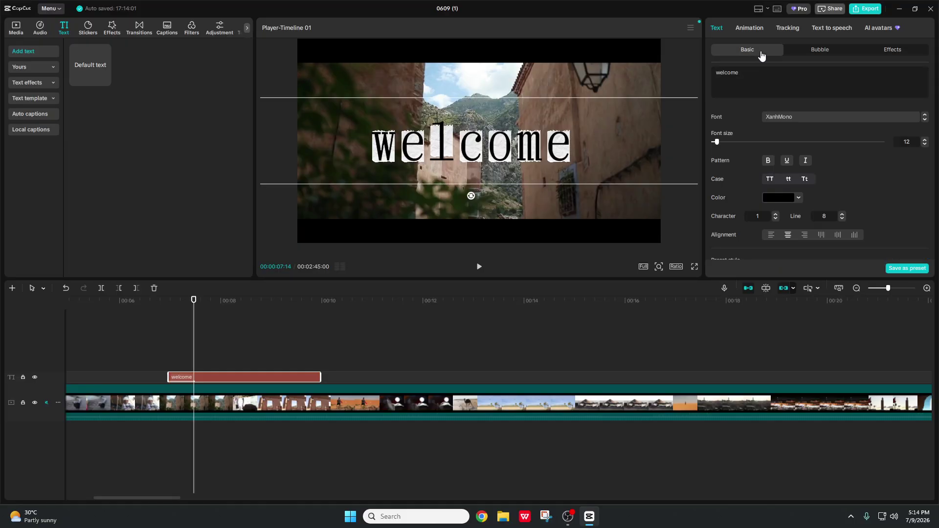
scroll(831, 156, down, 3)
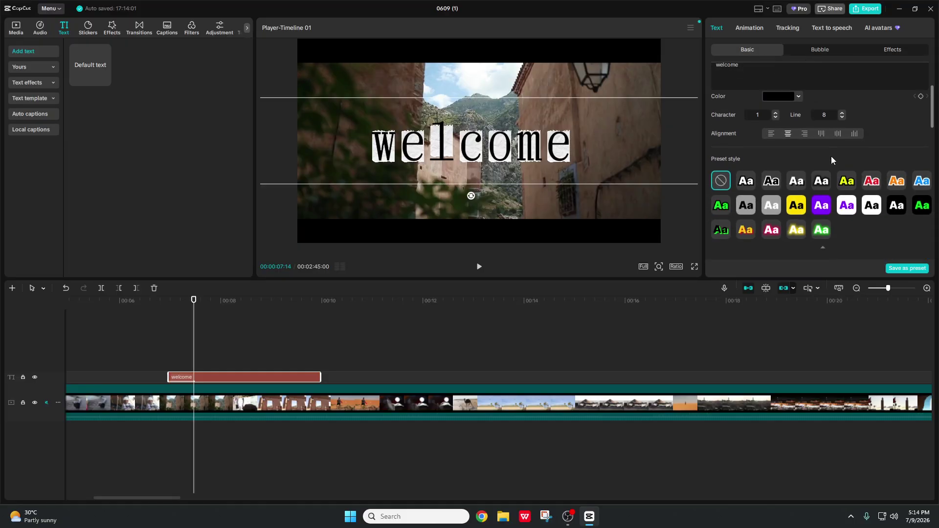
scroll(834, 155, up, 3)
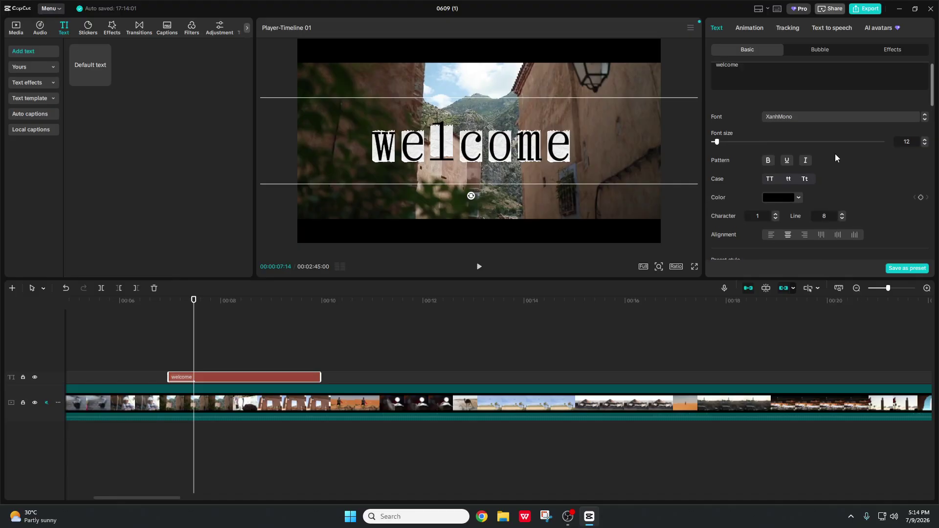
click(747, 31)
click(782, 30)
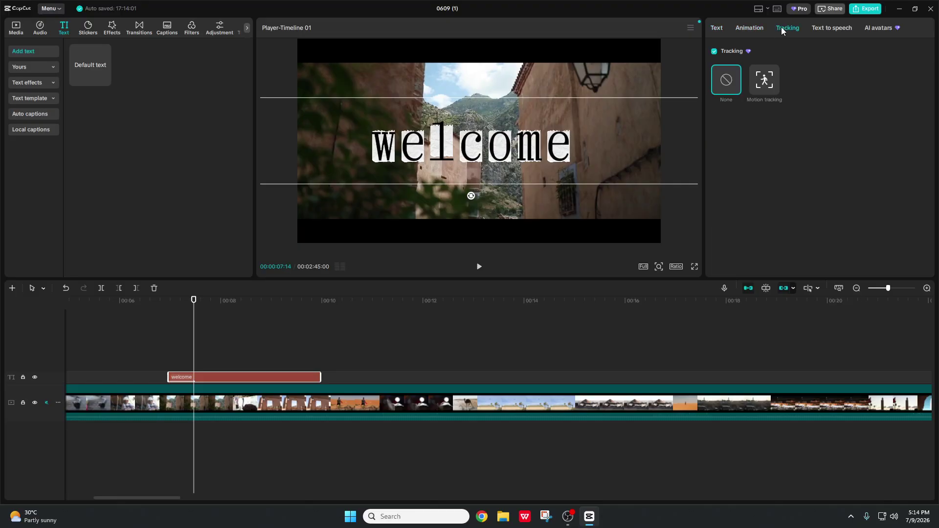
click(830, 30)
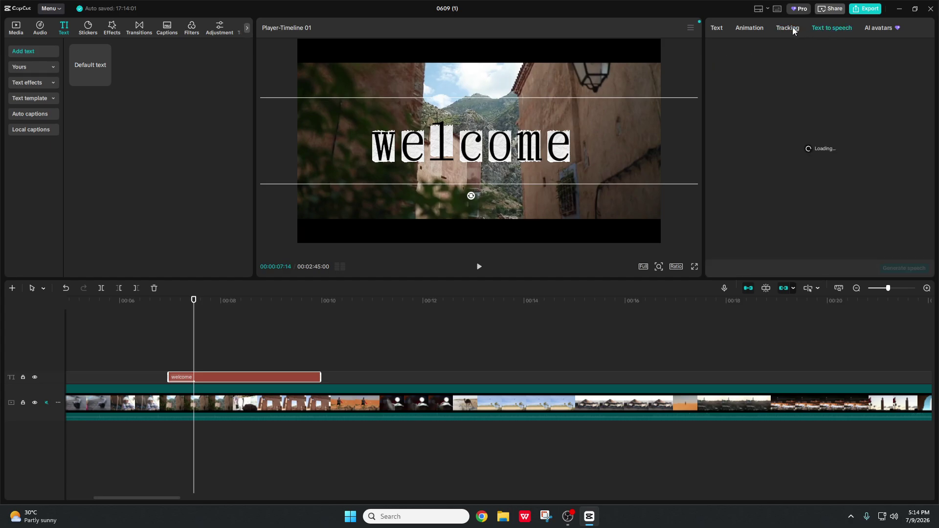
click(792, 27)
click(825, 29)
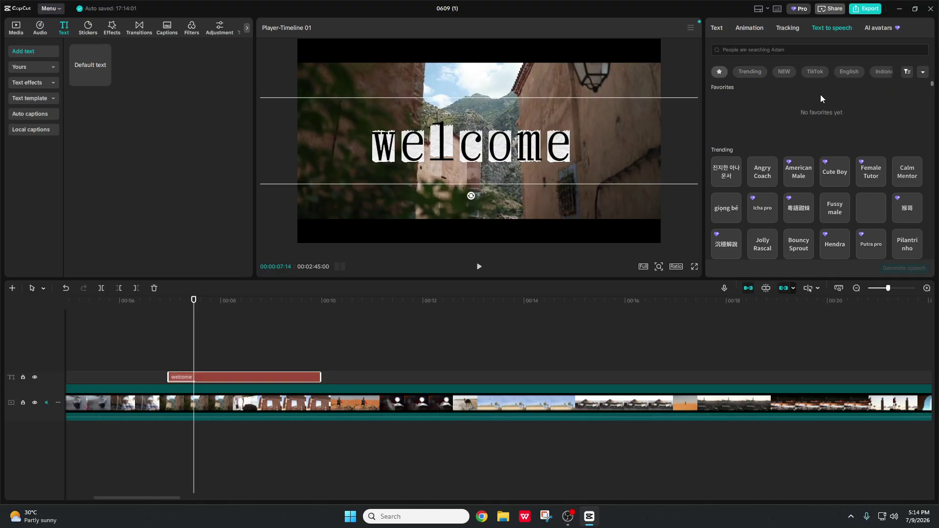
click(876, 30)
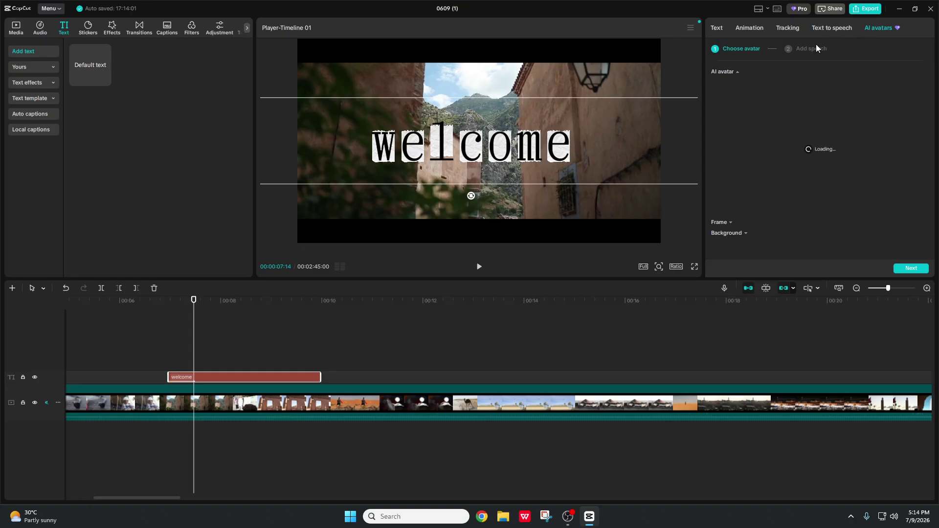
Review the title's basic text, bubble and effect options once more.
click(719, 32)
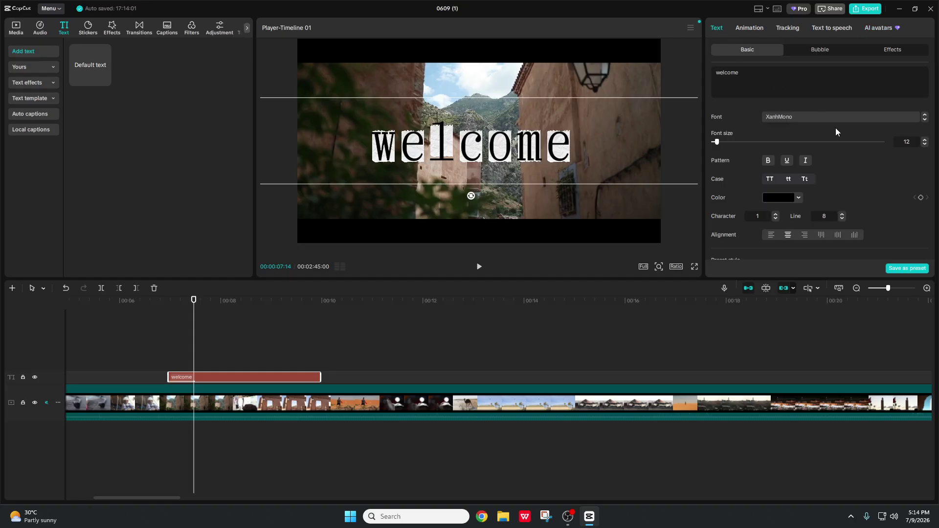
click(821, 51)
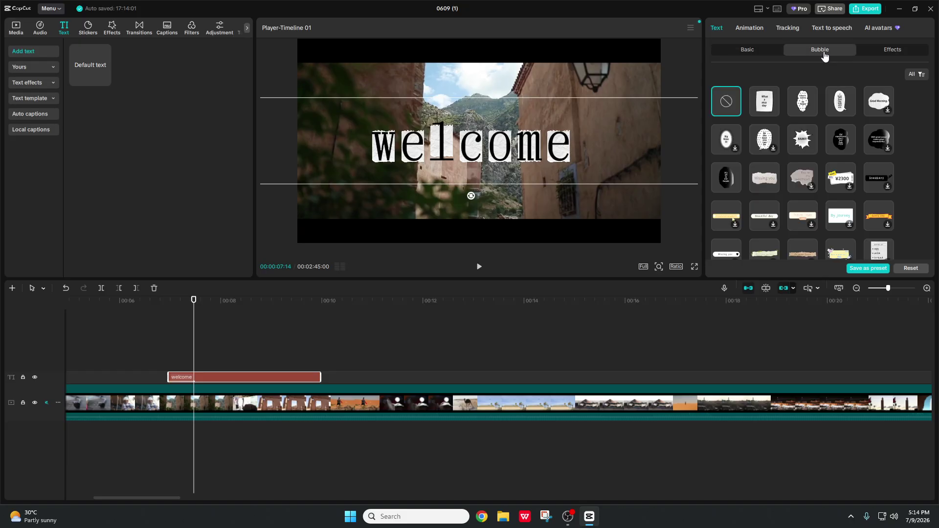
click(889, 52)
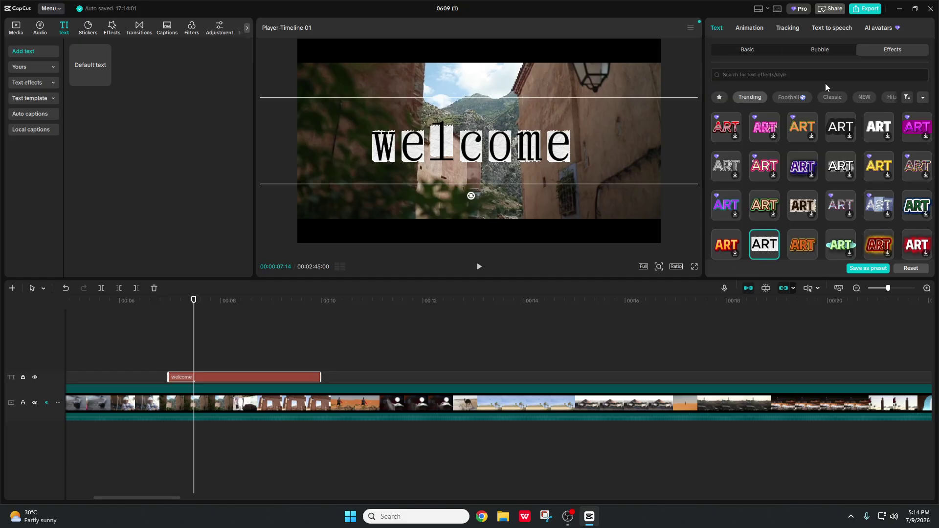
scroll(835, 182, down, 1)
click(822, 50)
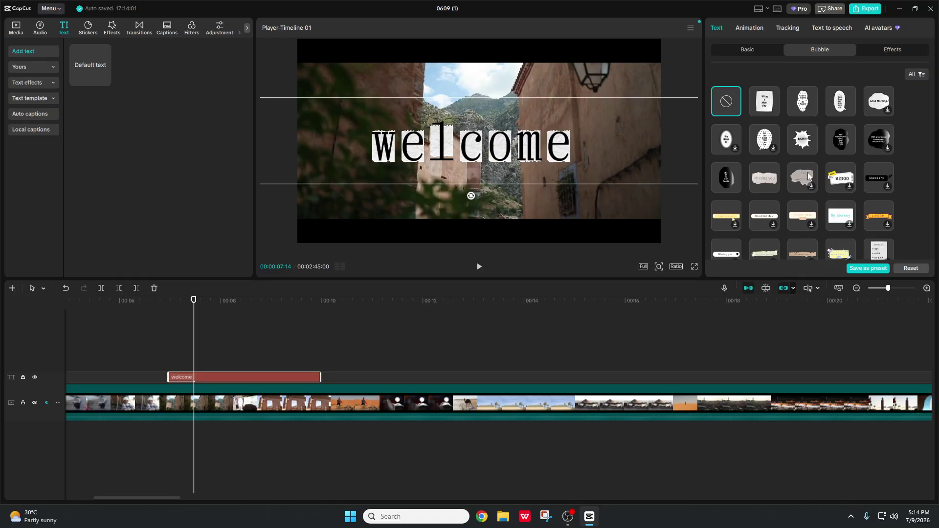
click(762, 54)
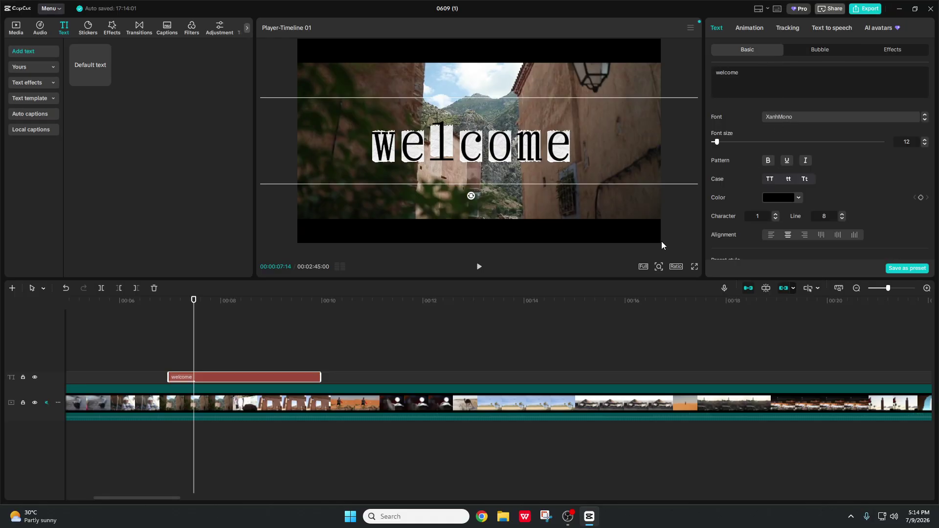
Play the timeline from just before the welcome title to preview it over the footage, and pause before the title ends.
click(166, 322)
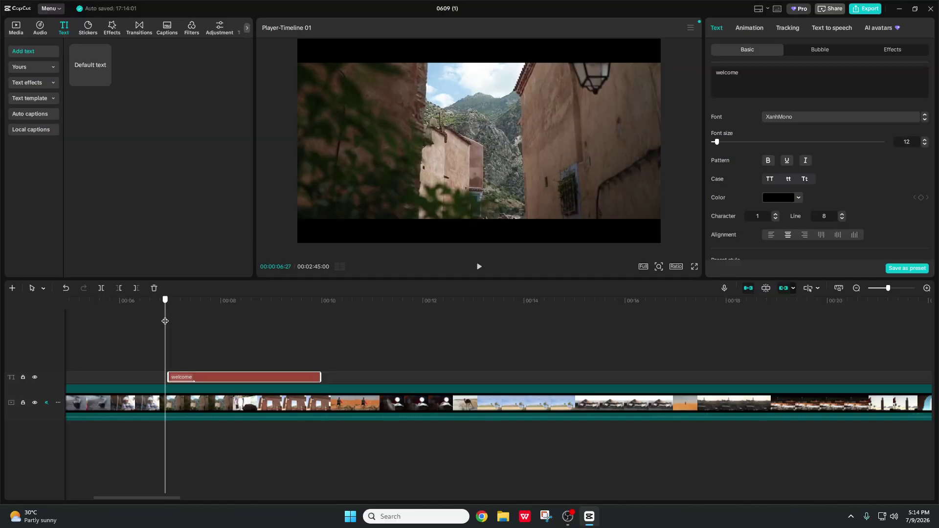
click(477, 267)
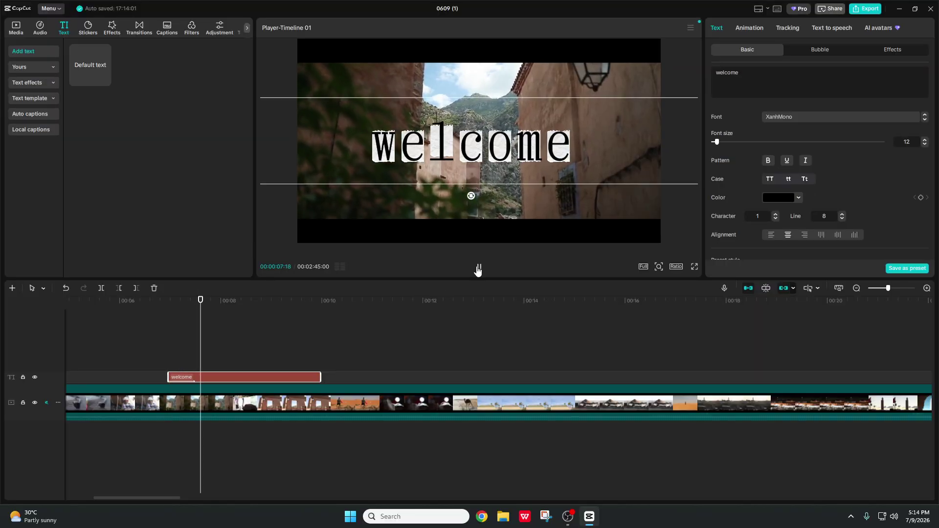
click(175, 344)
drag(176, 344, 162, 344)
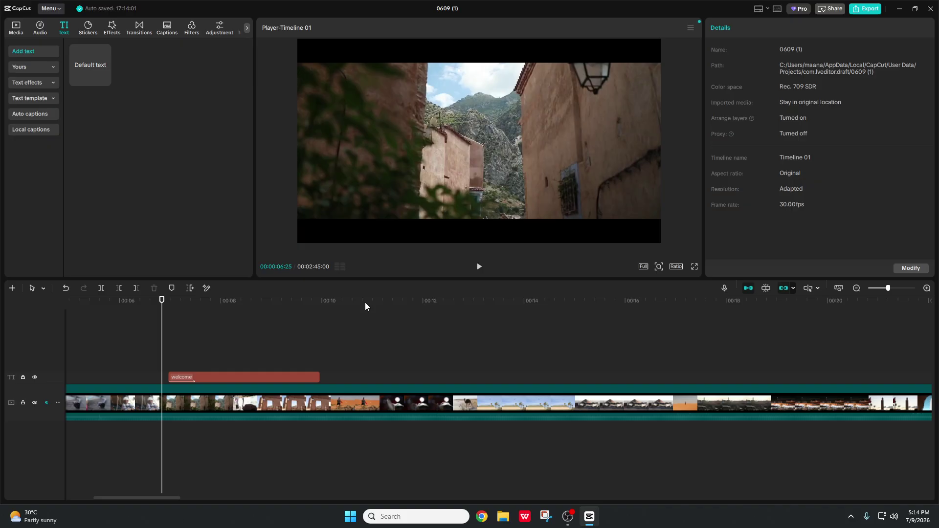
click(478, 270)
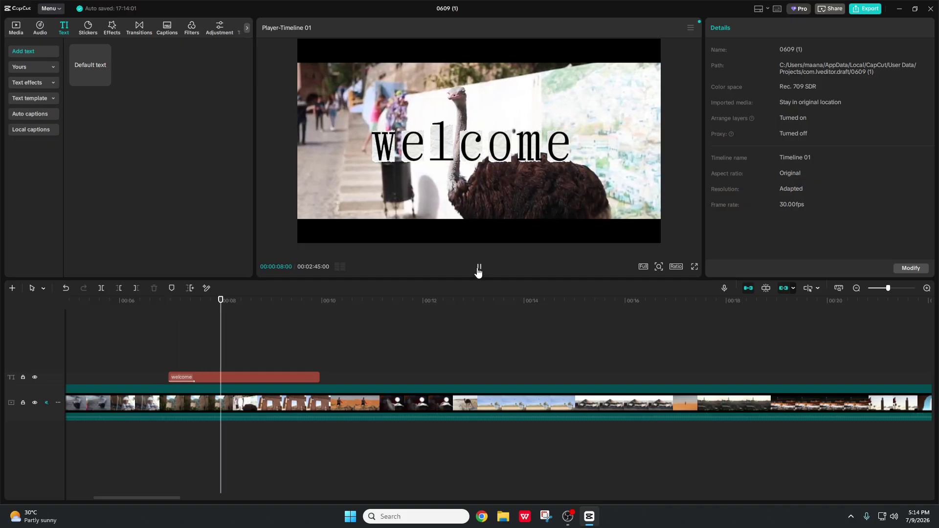
click(477, 267)
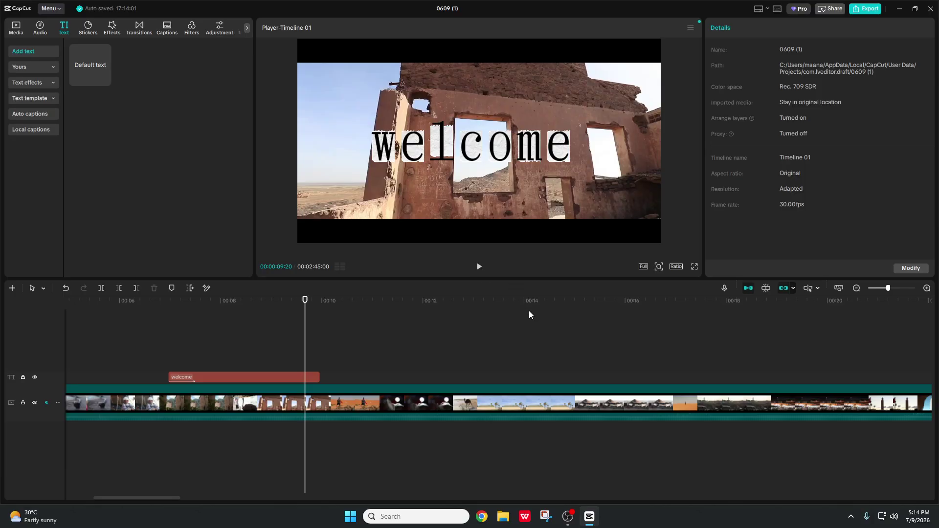
click(569, 515)
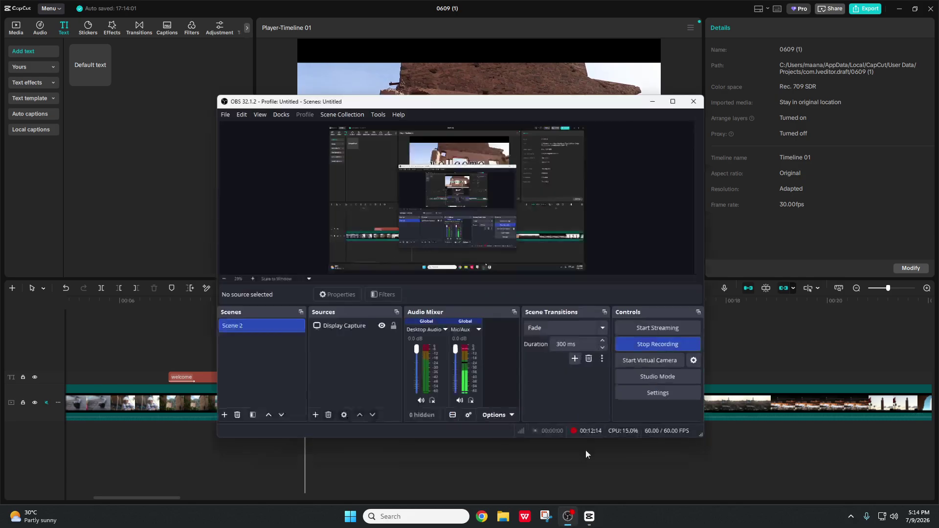